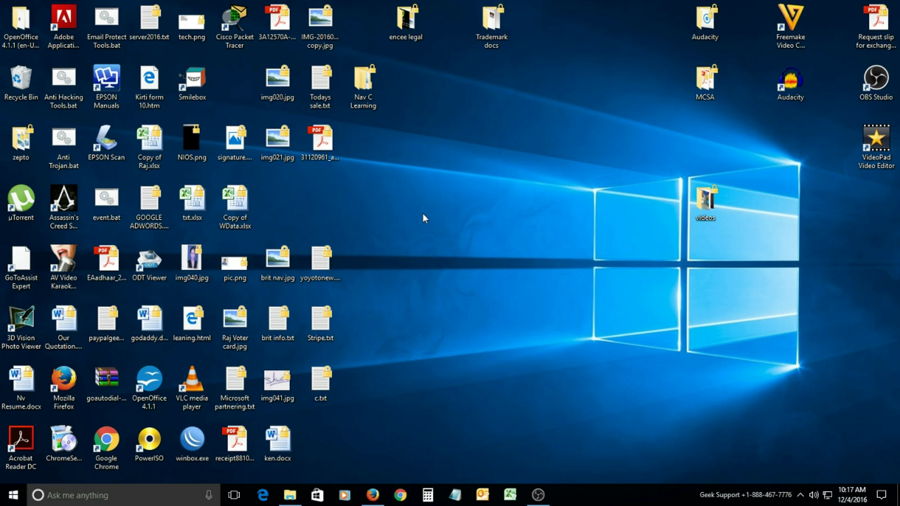
# Refresh the desktop icons a few times from the desktop context menu.
pyautogui.click(441, 243)
pyautogui.rightClick(407, 221)
pyautogui.click(427, 255)
pyautogui.rightClick(412, 197)
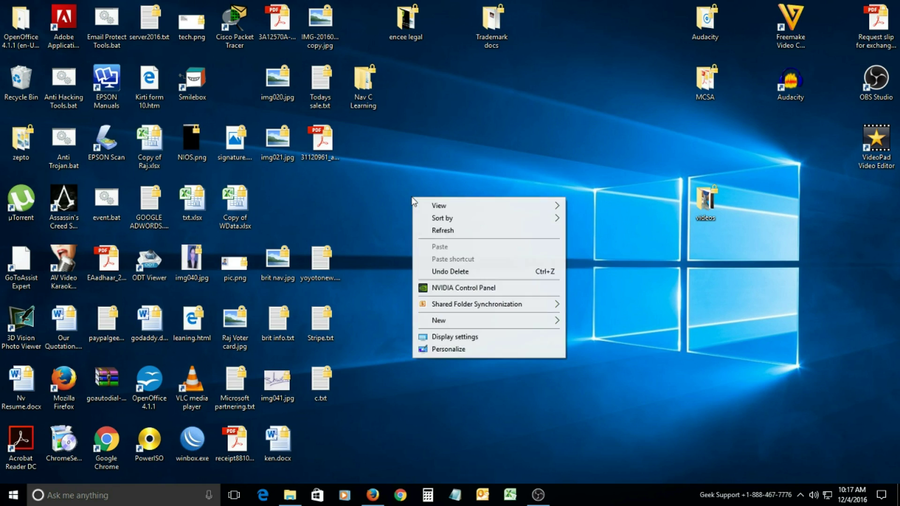
pyautogui.click(430, 230)
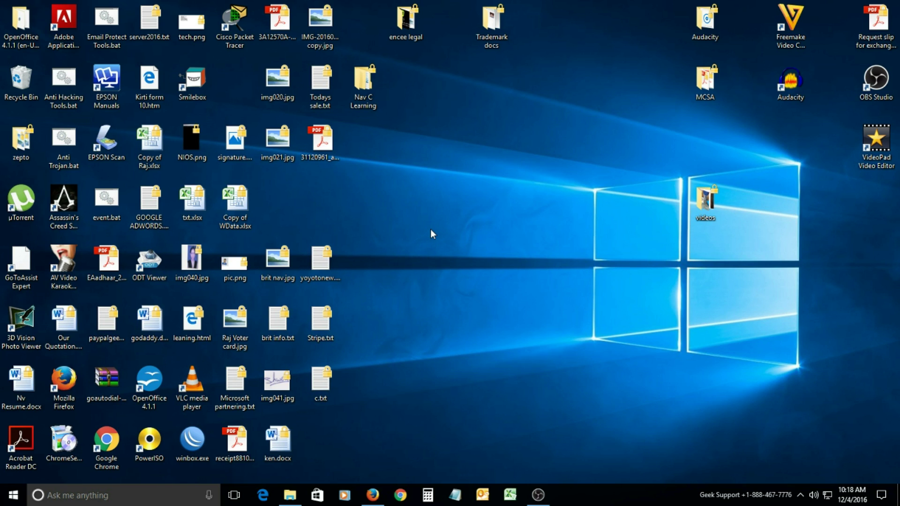
# Refresh the desktop repeatedly again, then bring Firefox to the front.
pyautogui.rightClick(428, 196)
pyautogui.click(458, 229)
pyautogui.rightClick(427, 209)
pyautogui.click(442, 241)
pyautogui.rightClick(398, 195)
pyautogui.click(417, 229)
pyautogui.rightClick(394, 200)
pyautogui.click(418, 229)
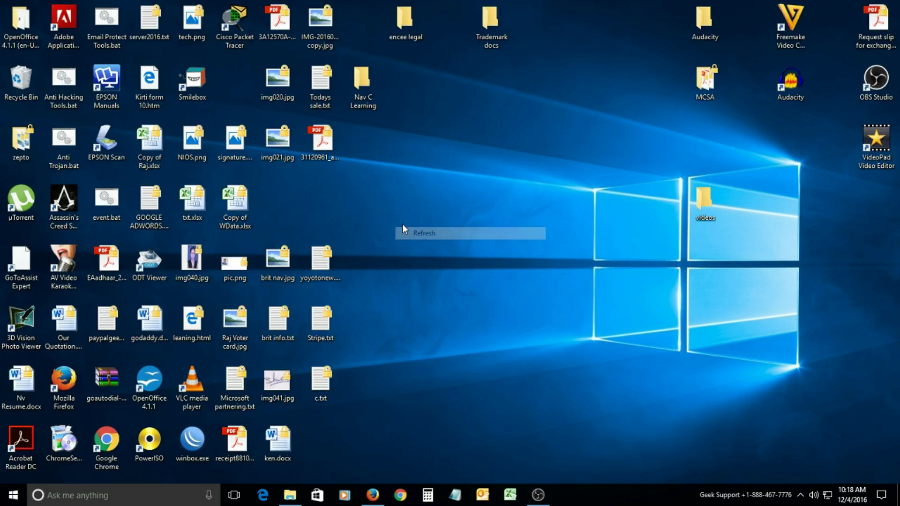
pyautogui.rightClick(384, 207)
pyautogui.click(406, 238)
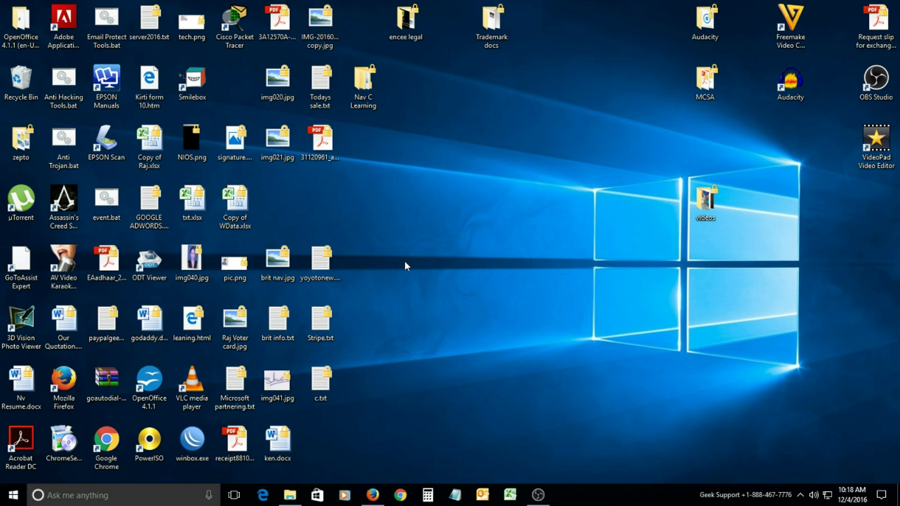
pyautogui.rightClick(404, 261)
pyautogui.click(415, 289)
pyautogui.rightClick(413, 260)
pyautogui.click(429, 296)
pyautogui.rightClick(412, 258)
pyautogui.click(425, 291)
pyautogui.rightClick(411, 242)
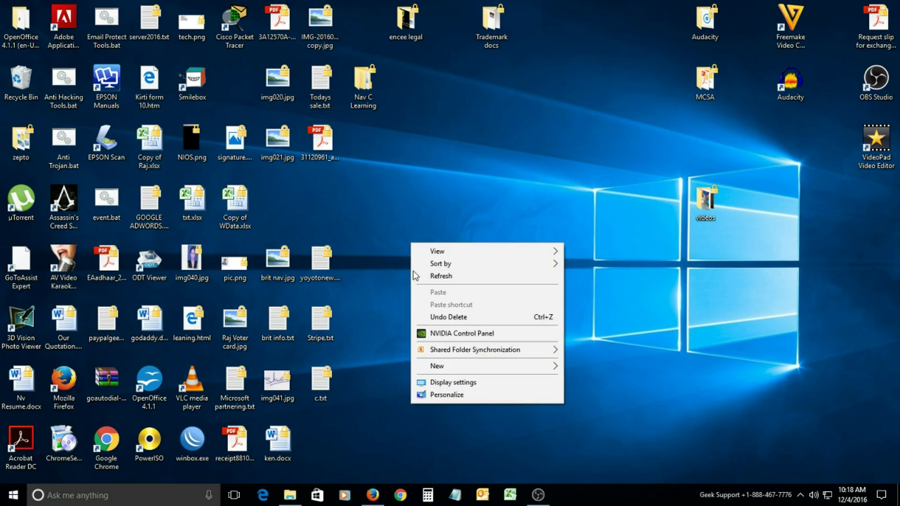
pyautogui.click(436, 277)
pyautogui.click(373, 495)
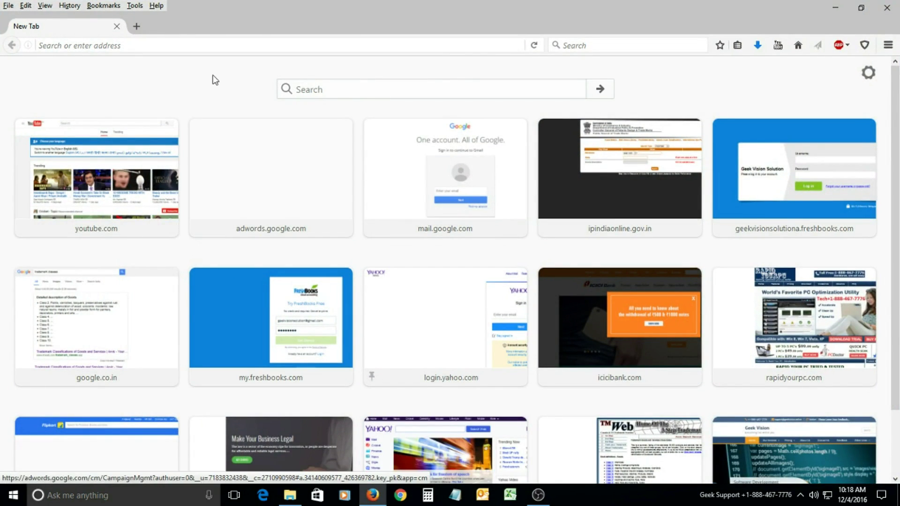
# Go to gmail.com and choose the account to sign in with.
pyautogui.click(210, 46)
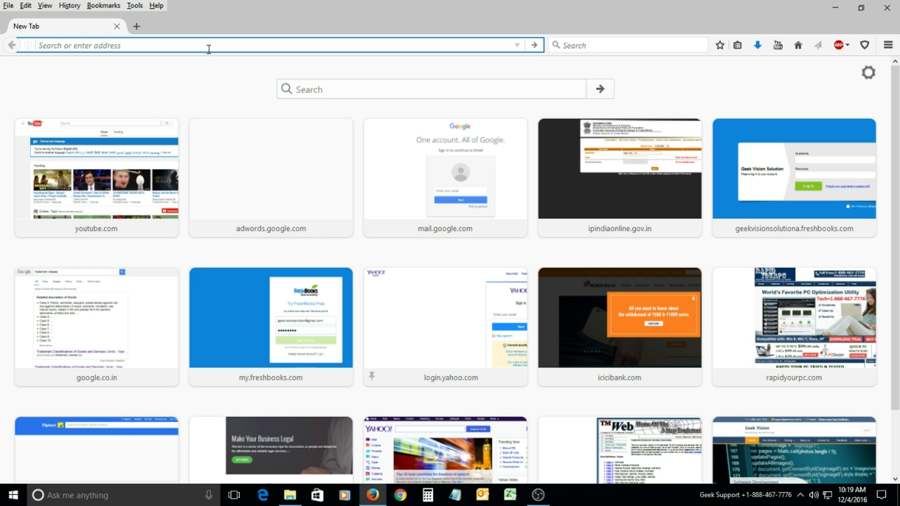
pyautogui.write('gmail.com/')
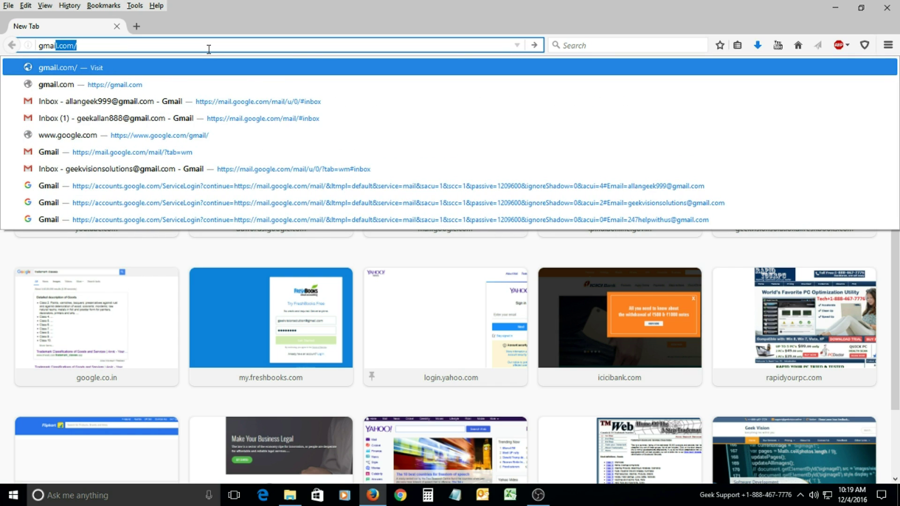
pyautogui.press('Return')
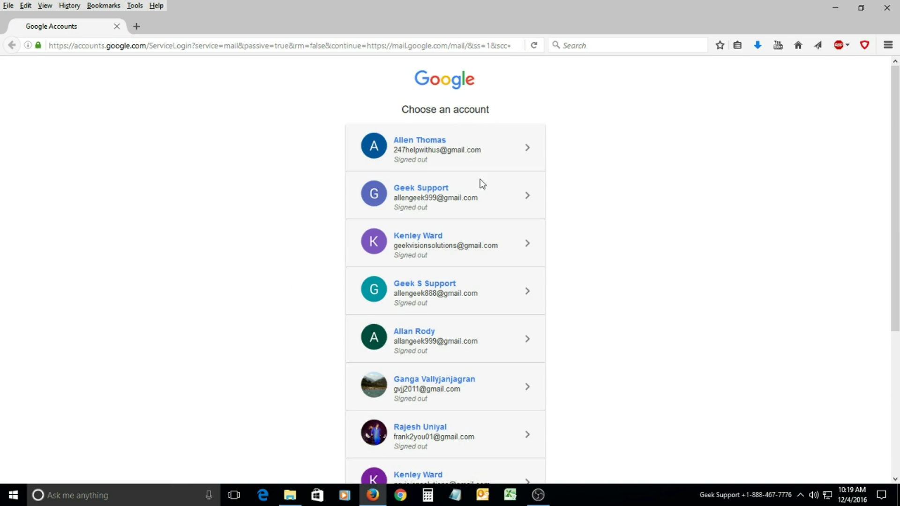
pyautogui.click(432, 149)
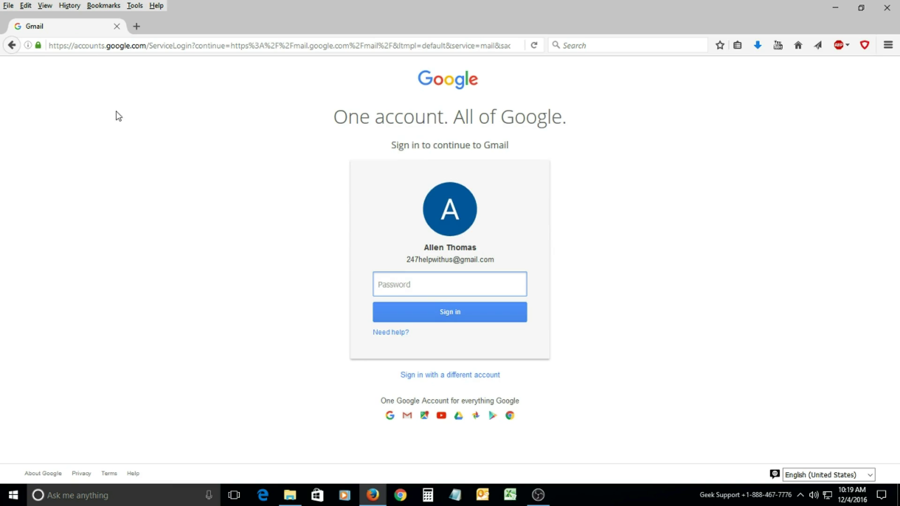
# Enter the account password and submit it to sign in.
pyautogui.click(150, 46)
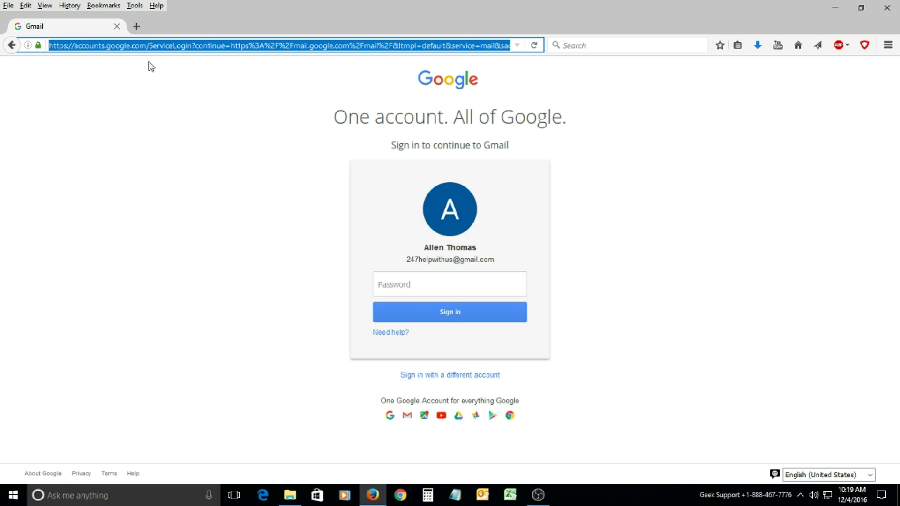
pyautogui.click(406, 278)
pyautogui.write('•••••••')
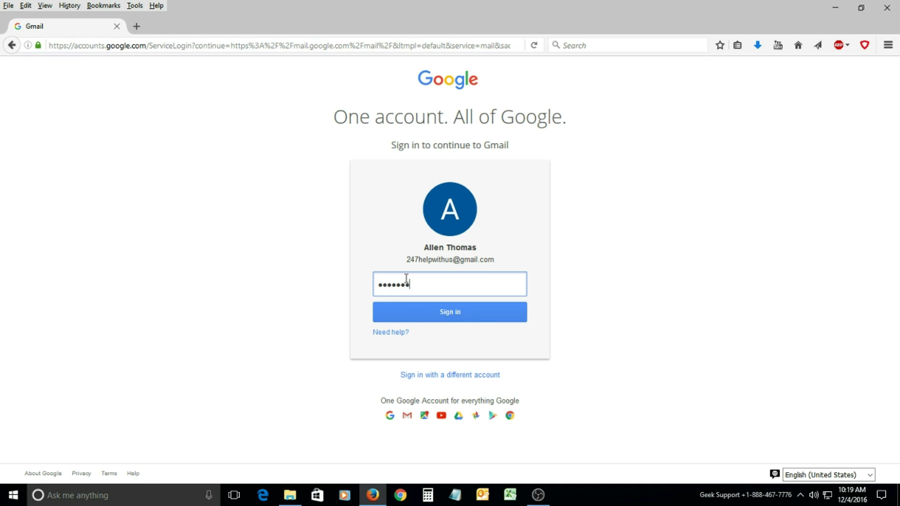
pyautogui.write('•••')
pyautogui.press('Return')
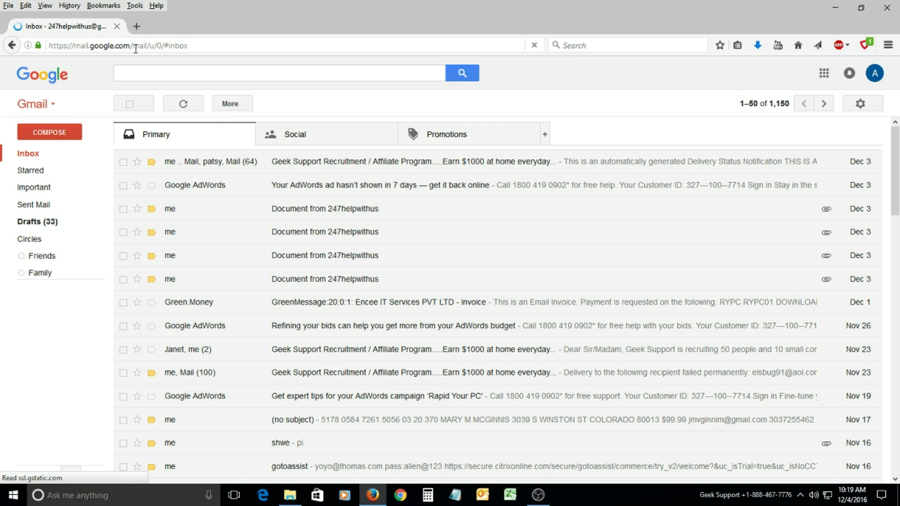
# In a new tab, open the AdWords Campaign Management page from the 'goo' address suggestion.
pyautogui.click(135, 27)
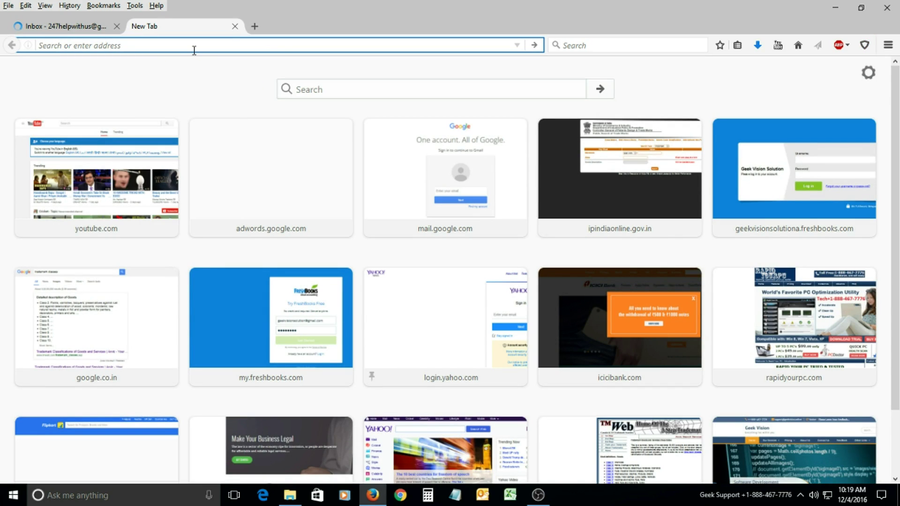
pyautogui.write('google.com/')
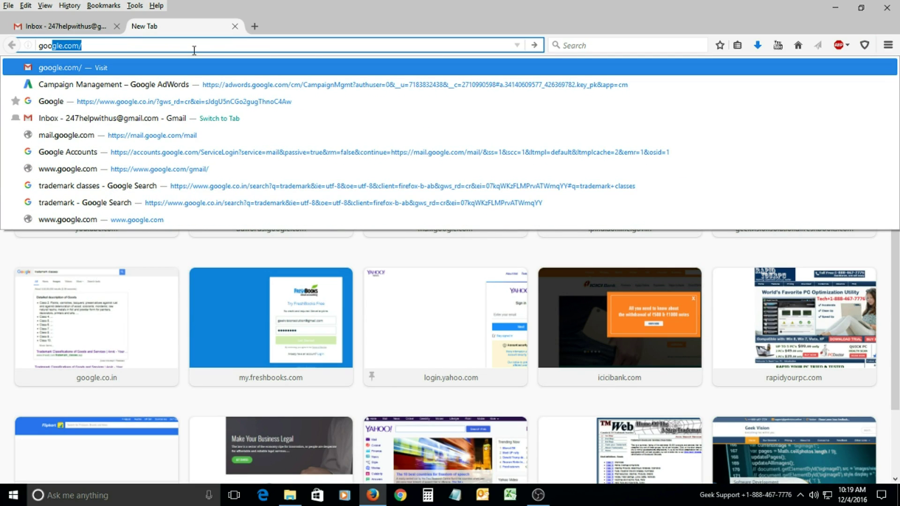
pyautogui.press('Down')
pyautogui.press('Return')
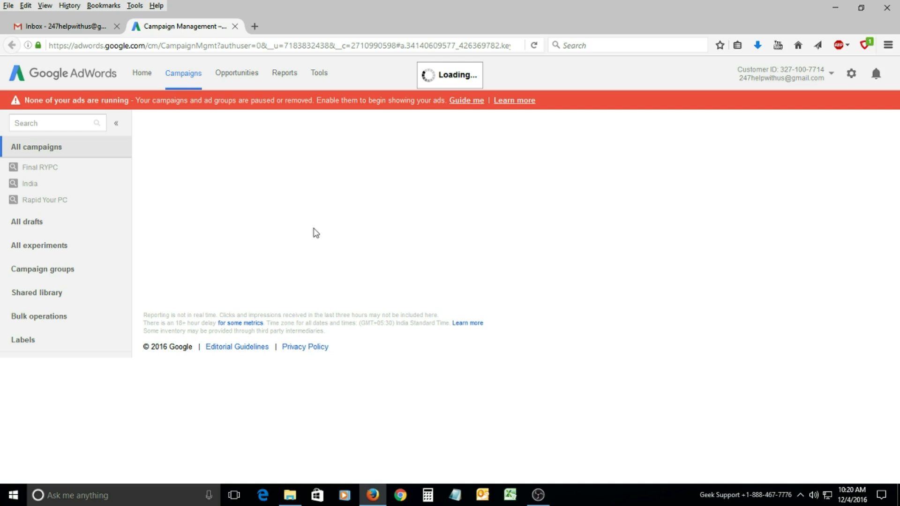
# Browse the Home dashboard panels showing paused campaigns and 88 non-active keywords.
pyautogui.click(142, 75)
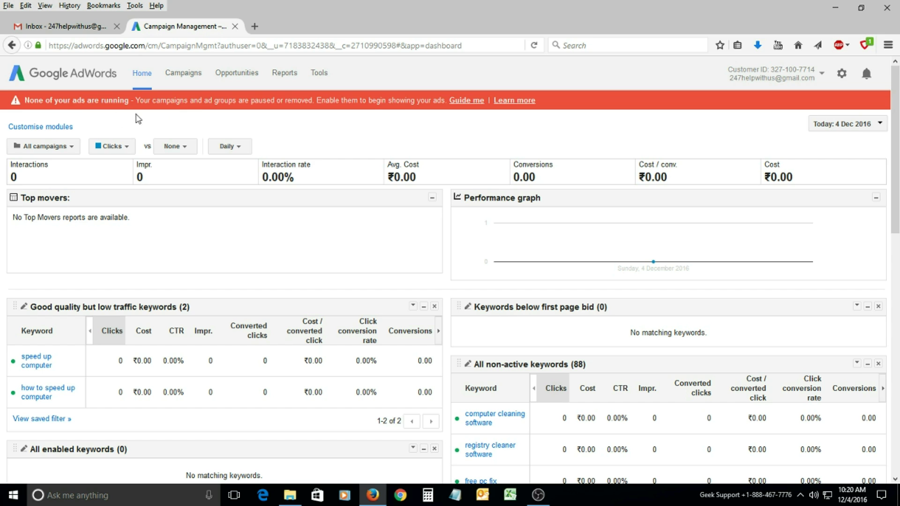
pyautogui.scroll(-5, 306, 283)
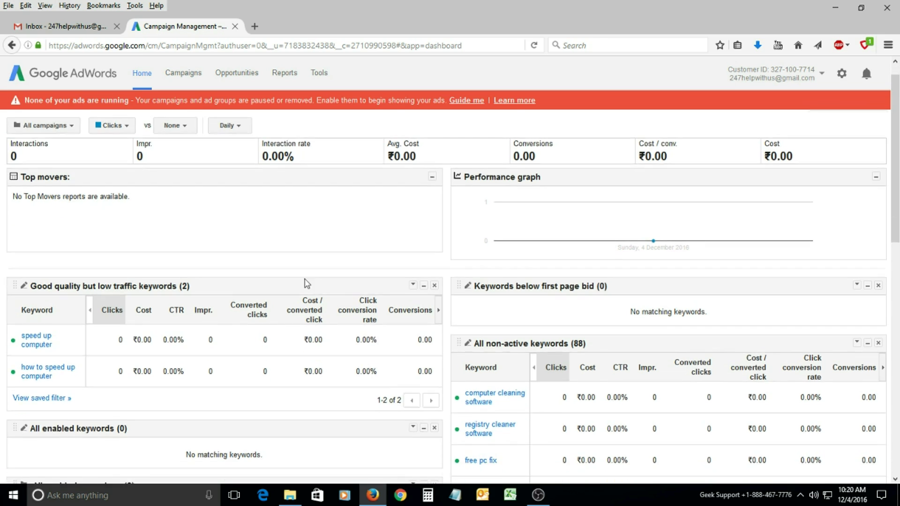
pyautogui.scroll(4, 326, 305)
pyautogui.scroll(1, 188, 277)
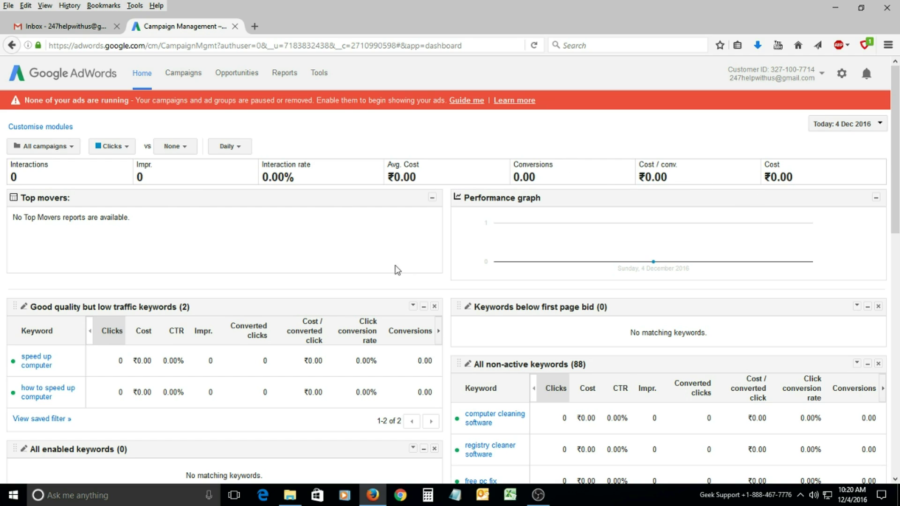
pyautogui.scroll(-5, 279, 285)
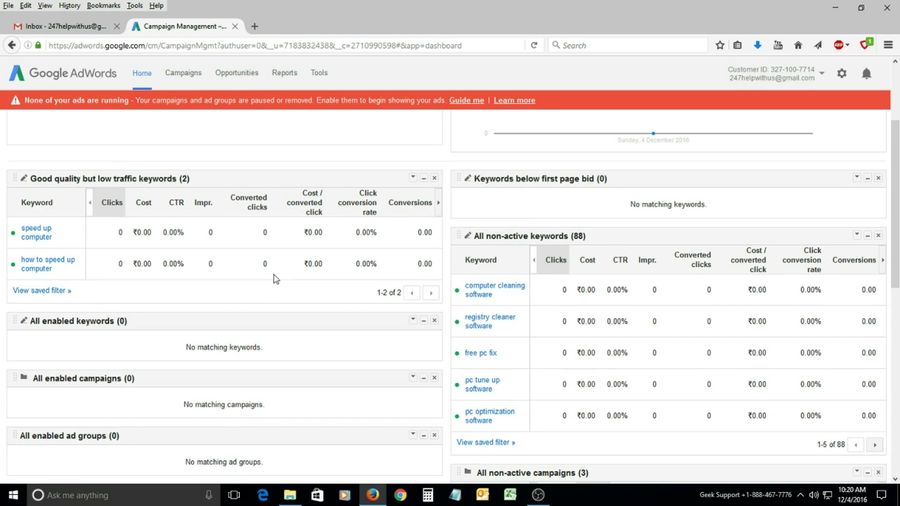
pyautogui.scroll(3, 291, 206)
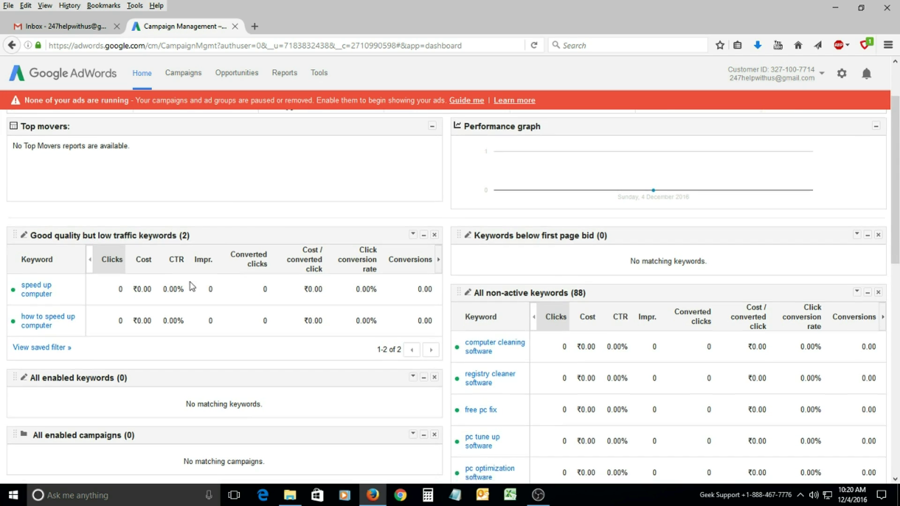
pyautogui.scroll(-3, 191, 287)
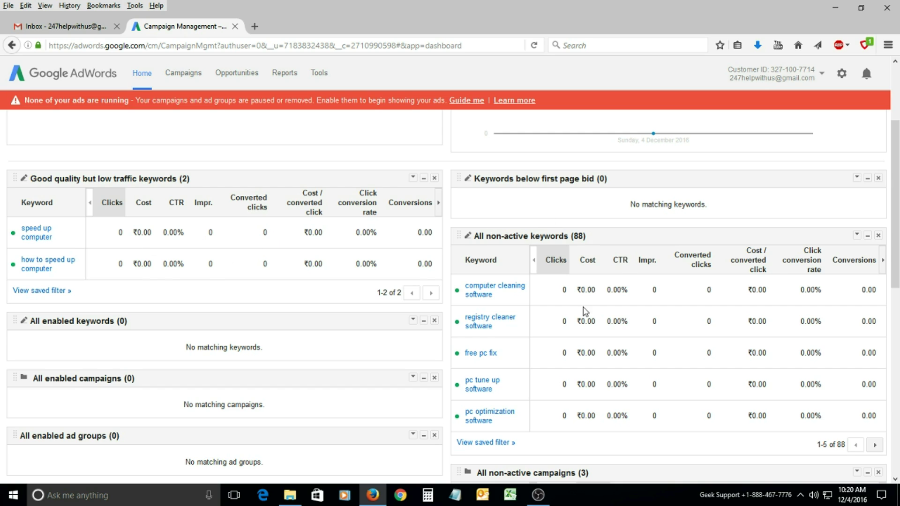
pyautogui.scroll(-2, 513, 281)
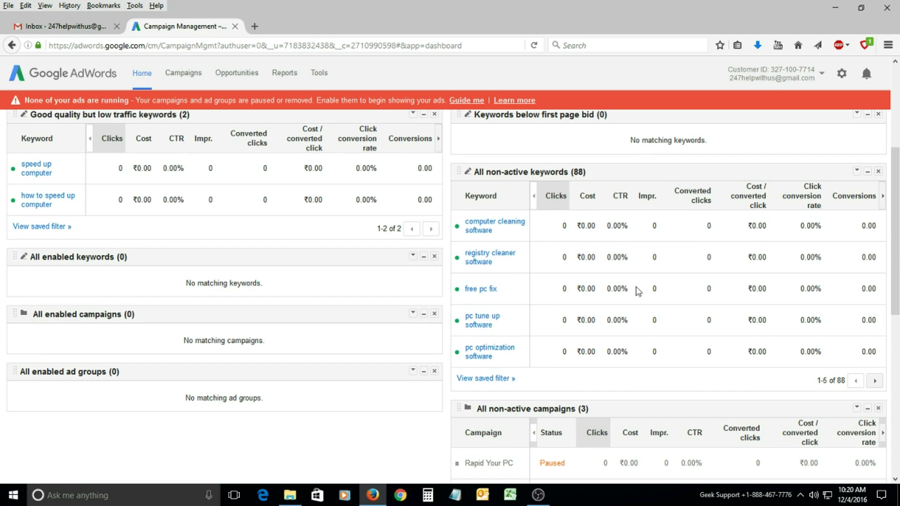
pyautogui.scroll(-5, 469, 365)
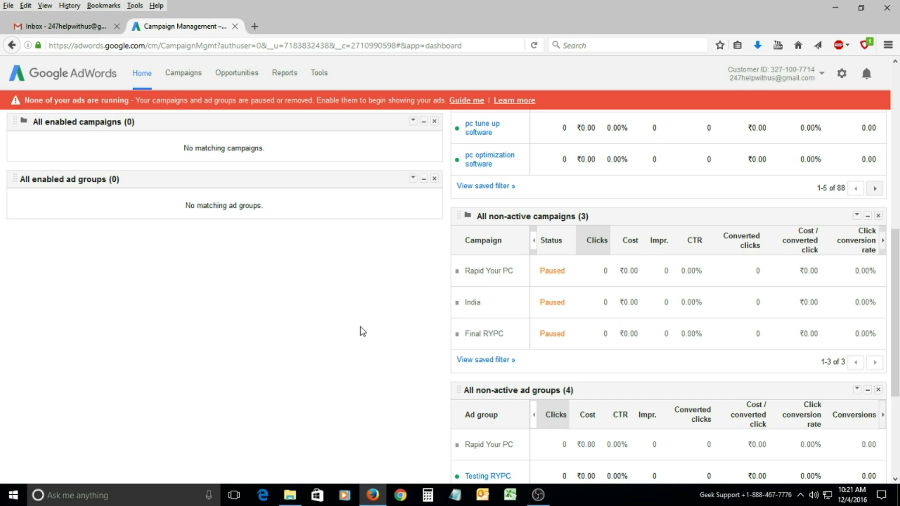
pyautogui.scroll(-5, 269, 364)
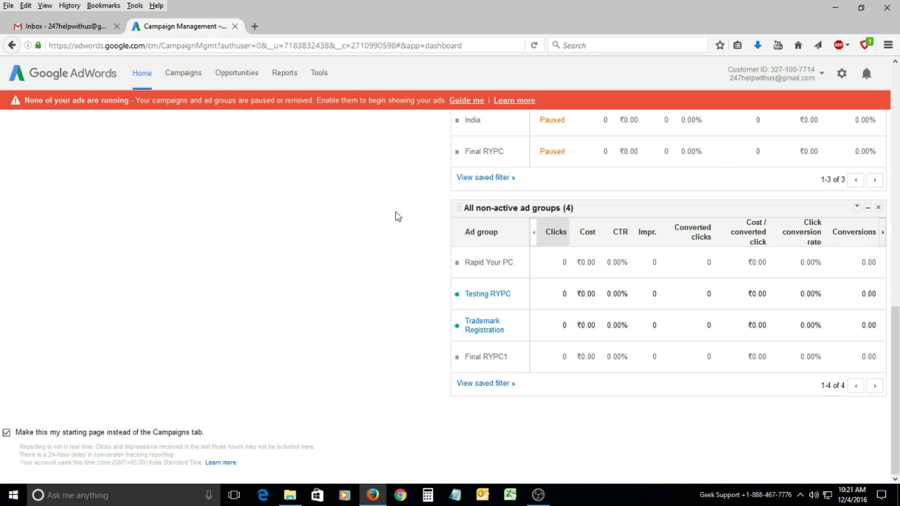
pyautogui.scroll(20, 331, 353)
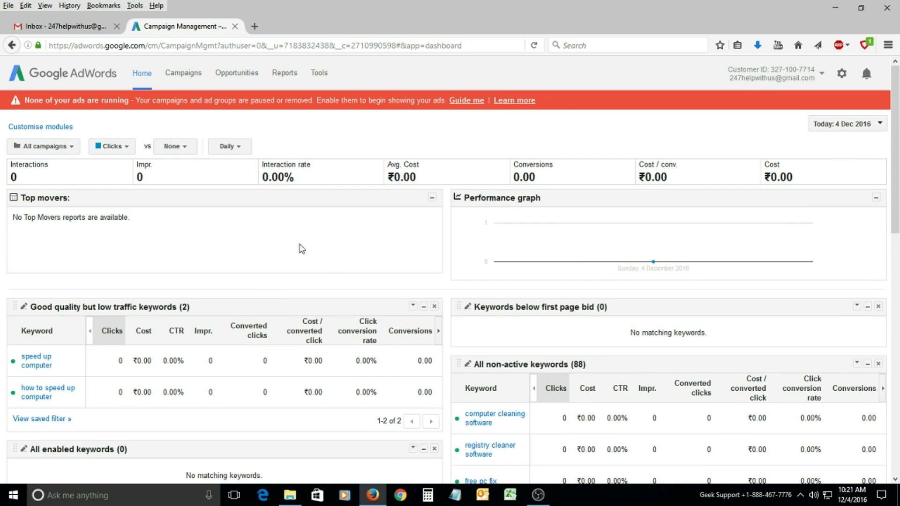
pyautogui.click(184, 75)
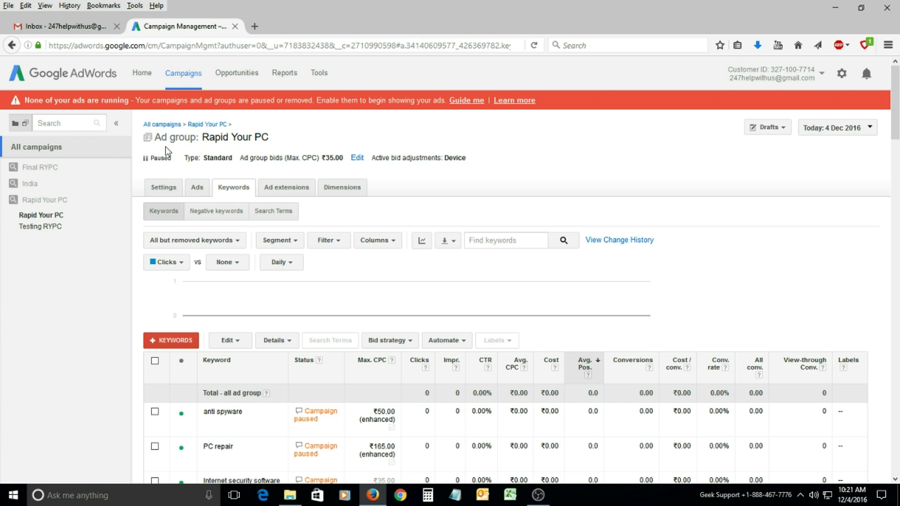
# Open the Final RYPC campaign and look through its contents.
pyautogui.click(32, 168)
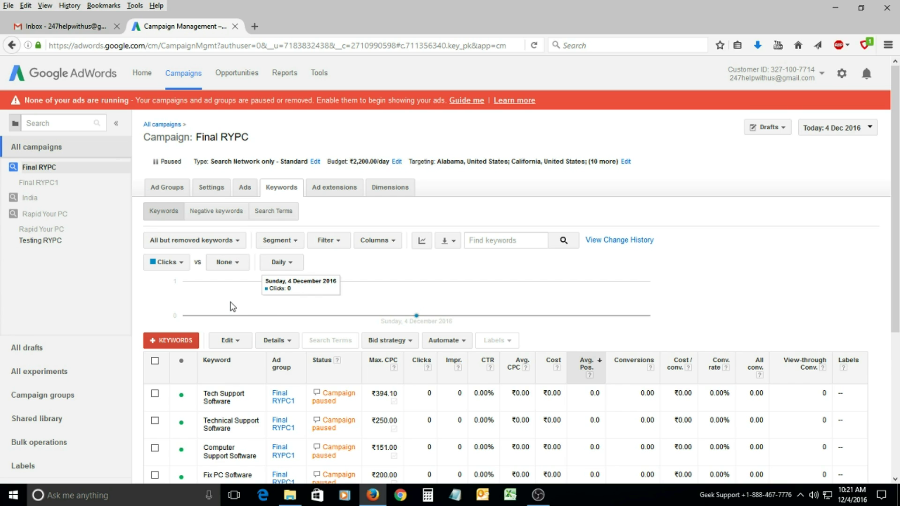
pyautogui.scroll(-3, 233, 307)
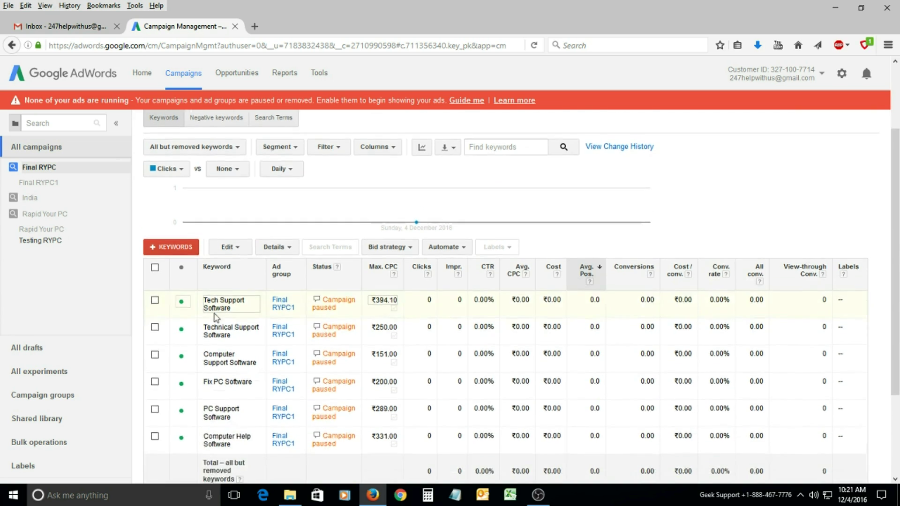
pyautogui.scroll(-2, 242, 341)
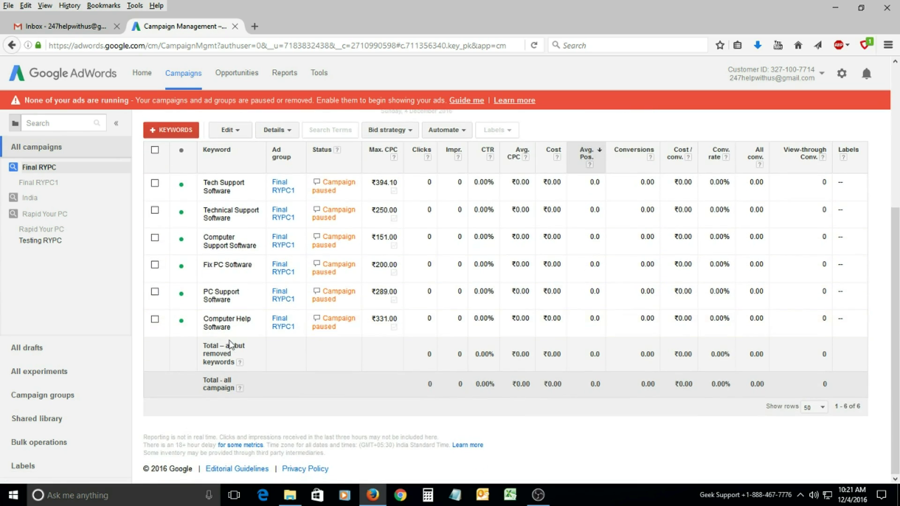
pyautogui.scroll(3, 388, 298)
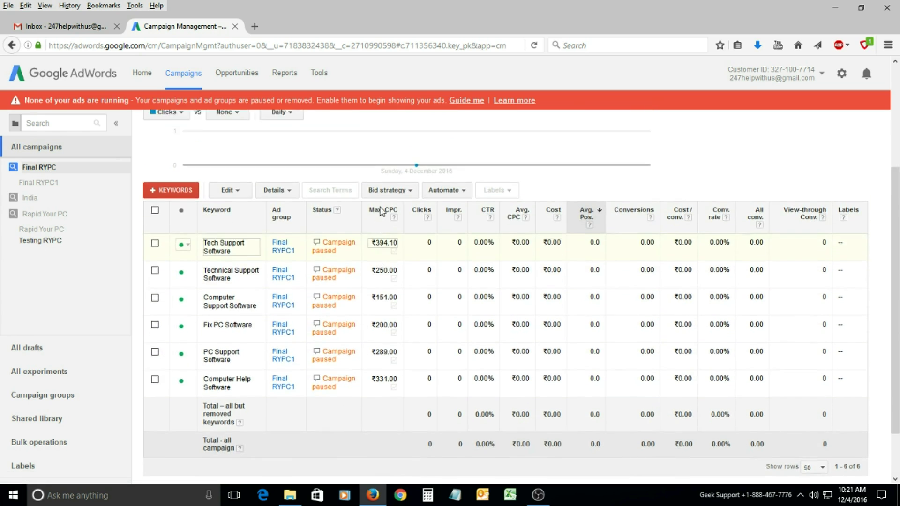
pyautogui.scroll(2, 295, 253)
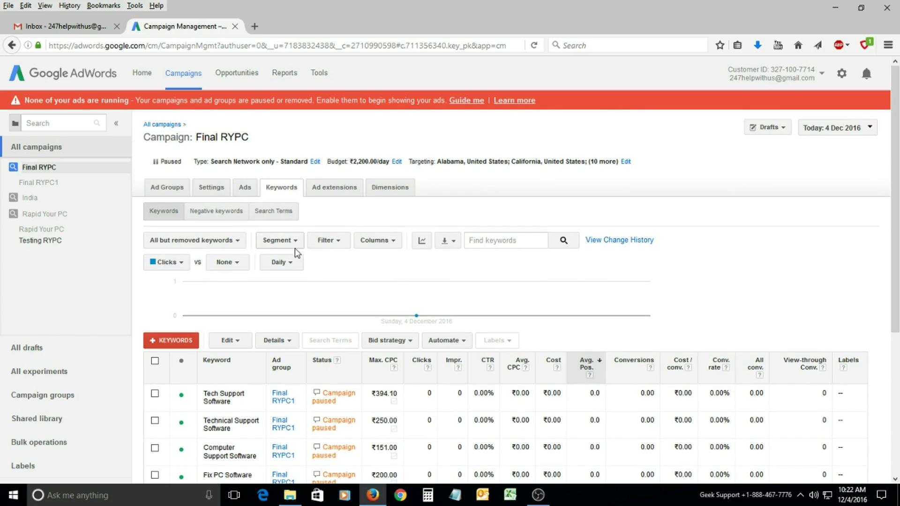
# Return to All campaigns, list the campaigns, and bring up the new-campaign type menu.
pyautogui.click(183, 76)
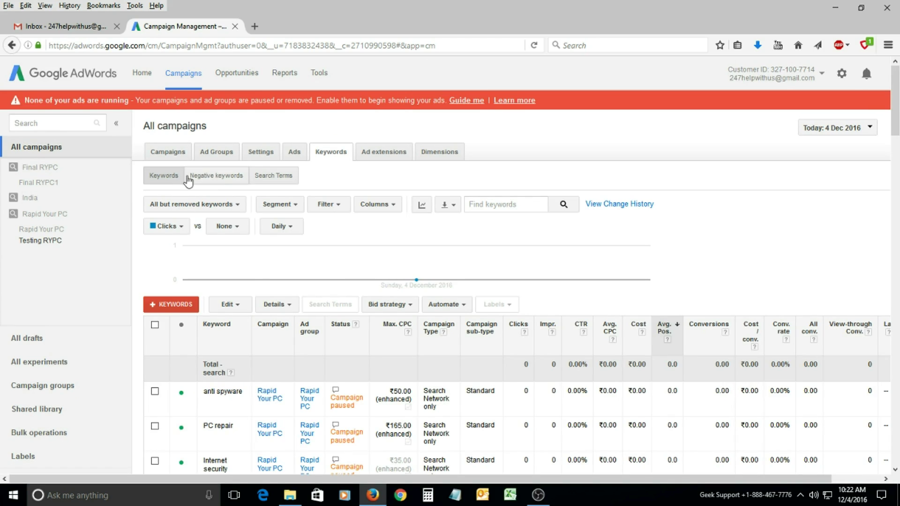
pyautogui.click(168, 154)
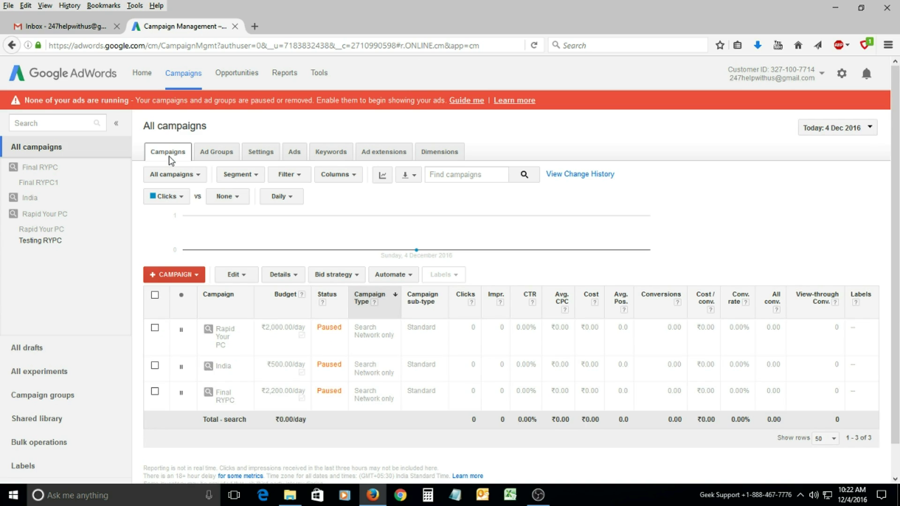
pyautogui.click(197, 278)
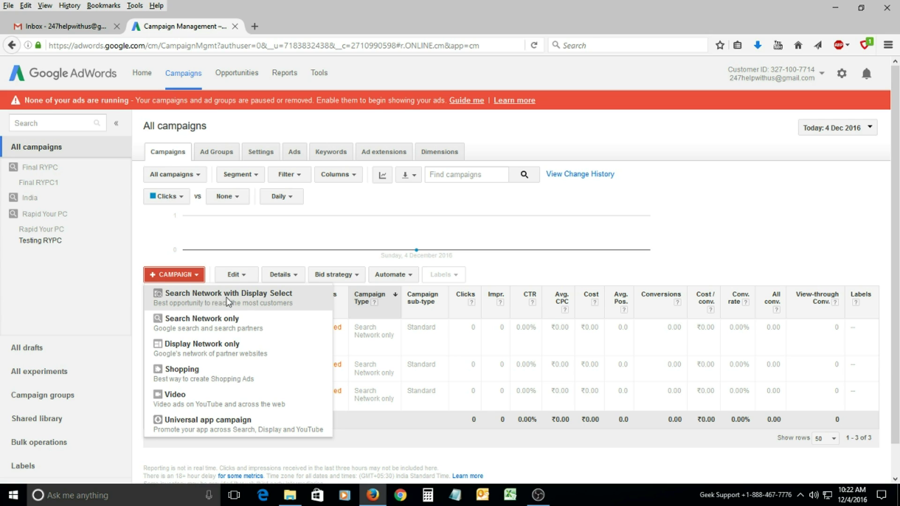
# Start a Search Network with Display Select campaign and name it 'Tech Support'.
pyautogui.click(250, 297)
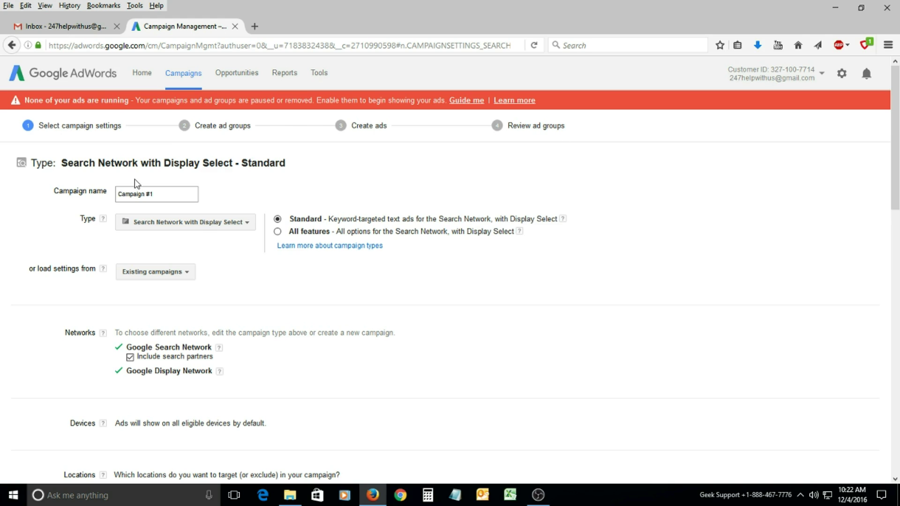
pyautogui.moveTo(153, 194); pyautogui.dragTo(119, 196)
pyautogui.write('Tech Support')
pyautogui.click(217, 201)
# Keep the type as Search Network with Display Select after cancelling a switch to Search Network only.
pyautogui.click(196, 228)
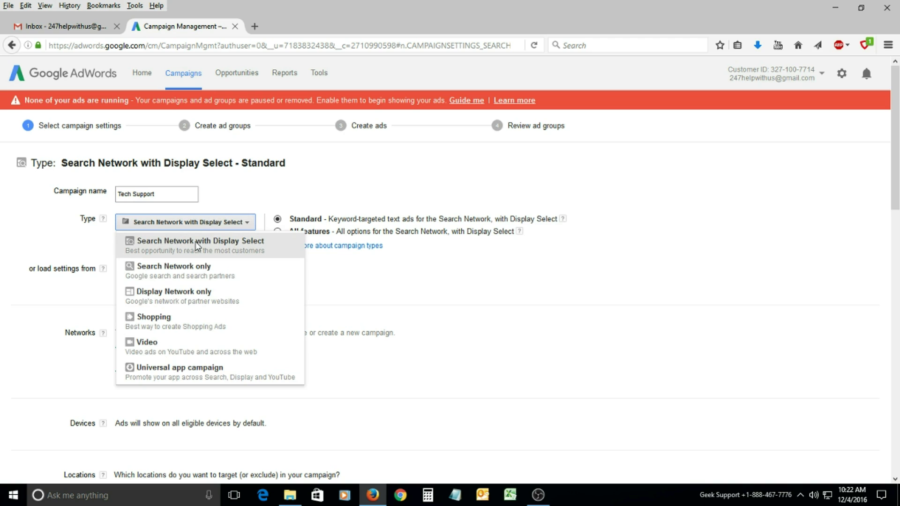
pyautogui.click(189, 266)
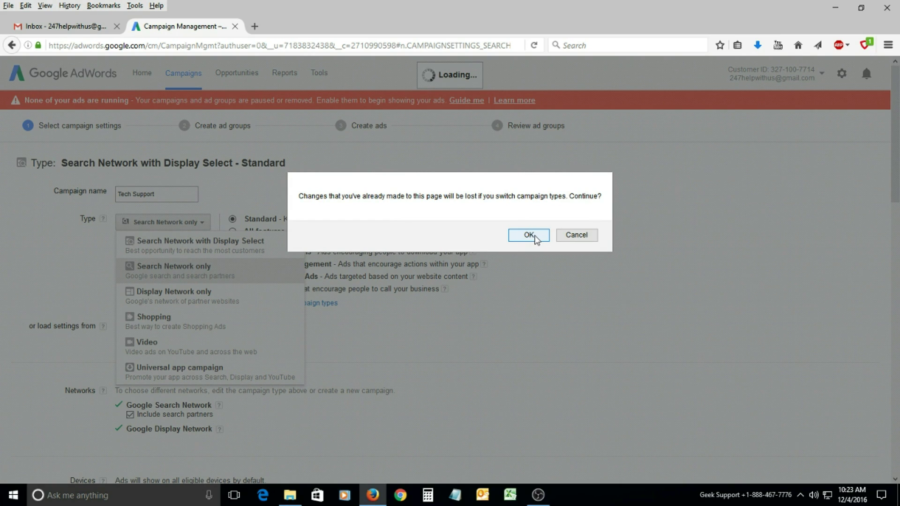
pyautogui.click(570, 236)
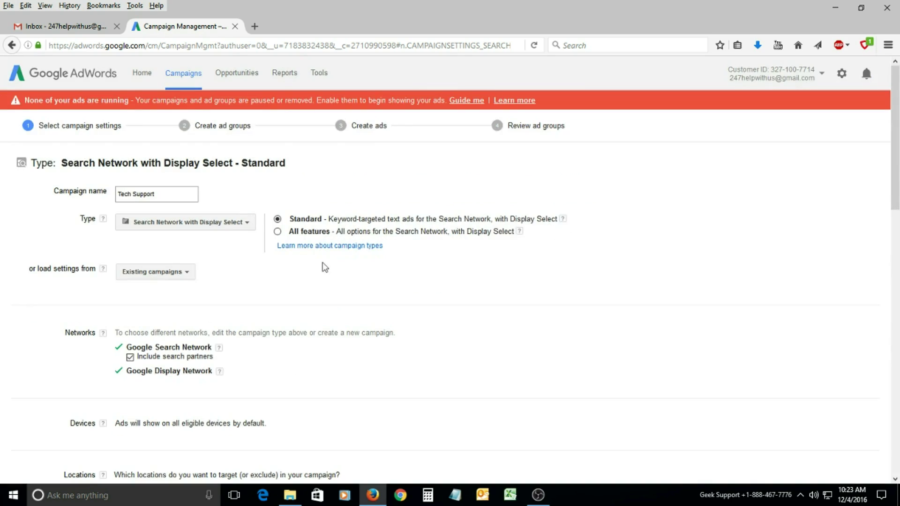
pyautogui.click(196, 226)
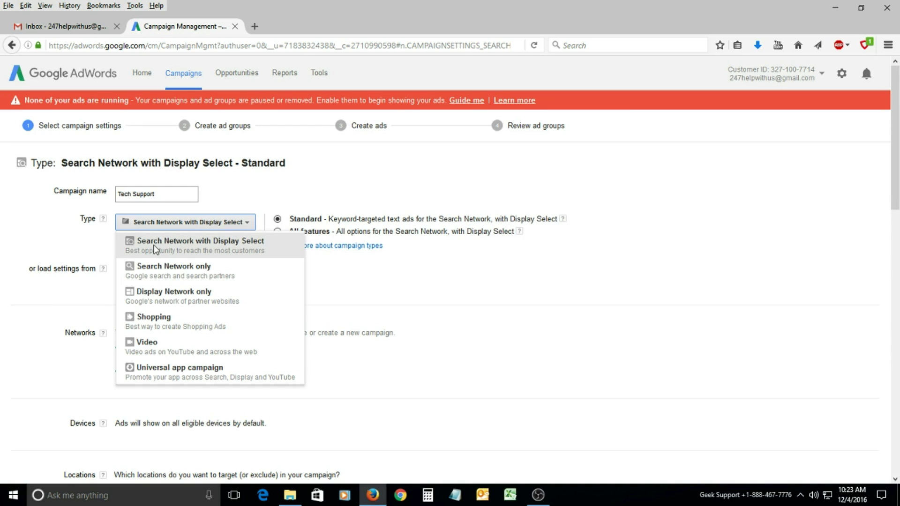
pyautogui.click(216, 243)
pyautogui.click(526, 234)
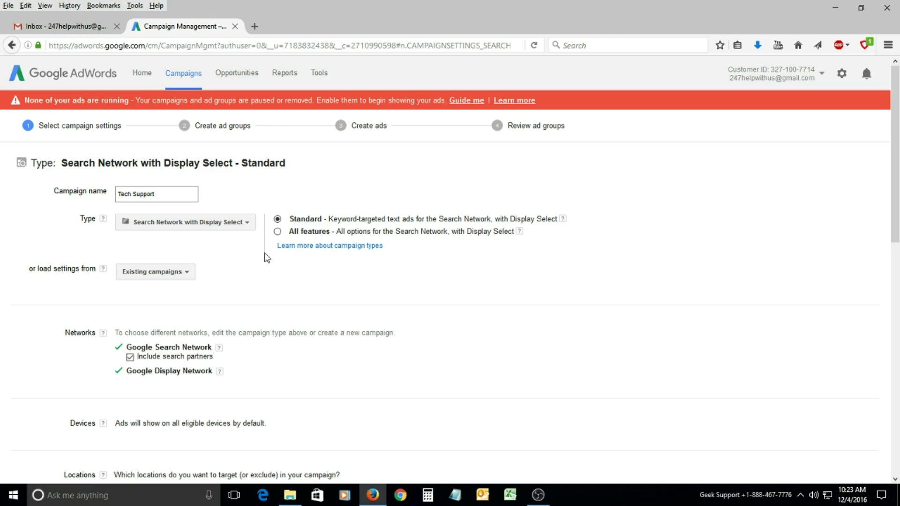
pyautogui.click(239, 224)
pyautogui.click(181, 270)
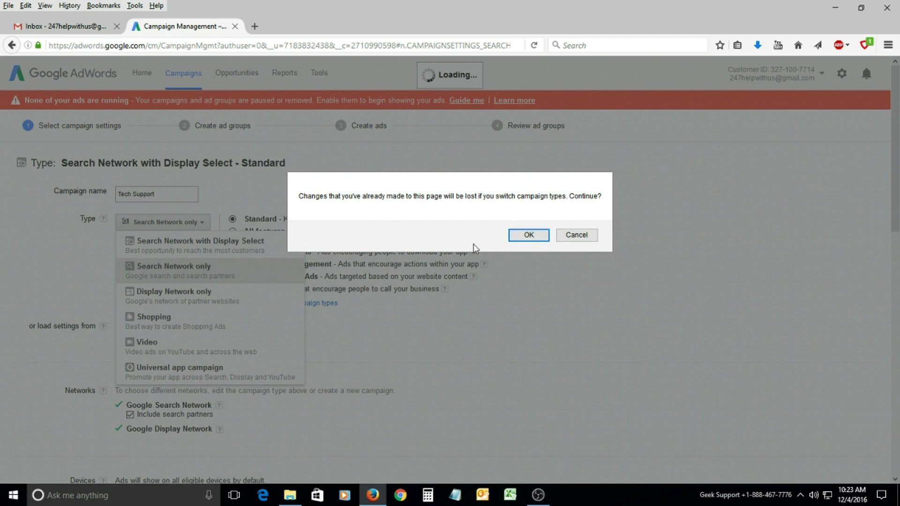
pyautogui.click(527, 235)
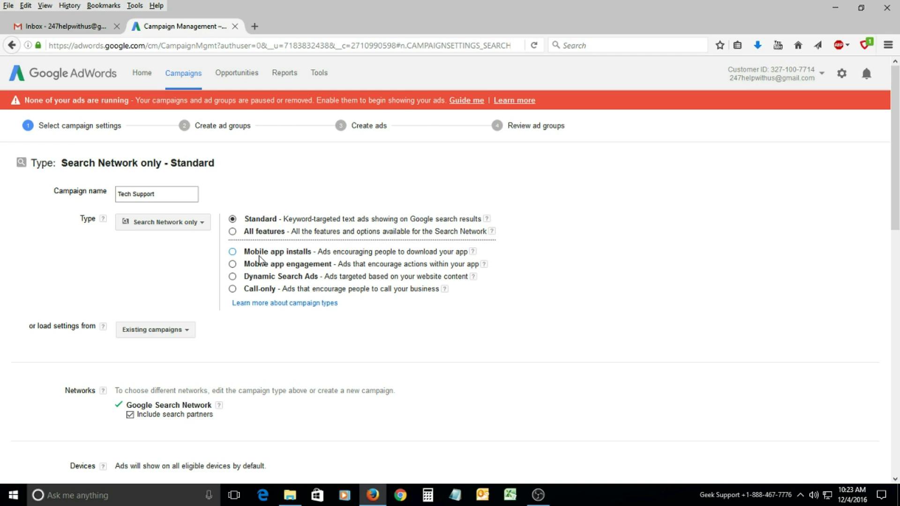
pyautogui.click(232, 290)
pyautogui.click(523, 237)
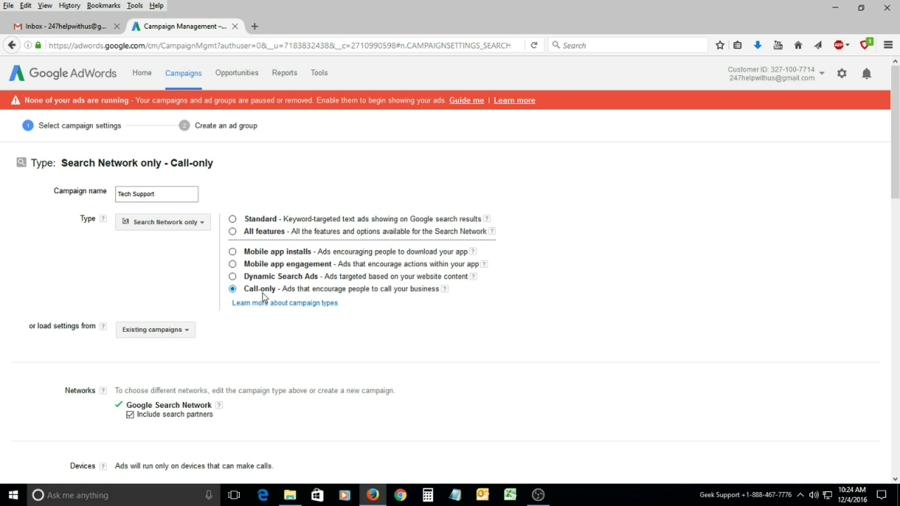
pyautogui.click(170, 224)
pyautogui.click(170, 244)
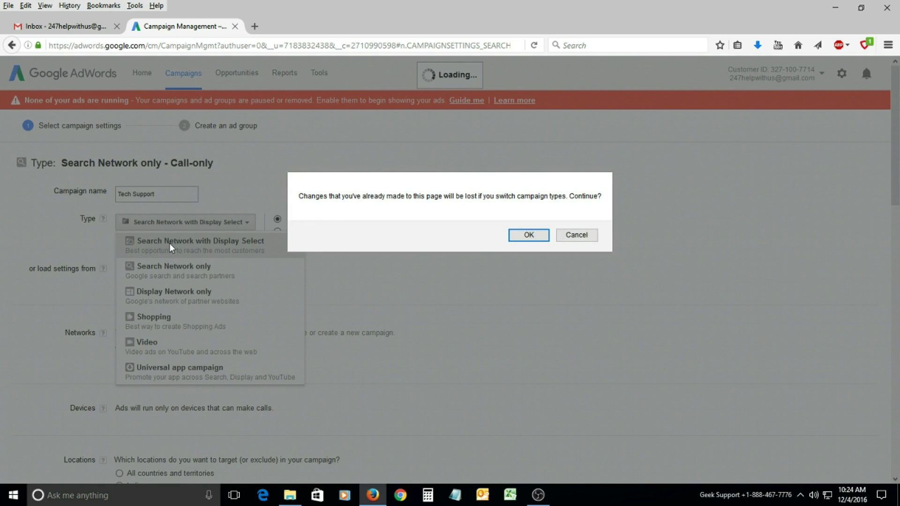
pyautogui.click(527, 234)
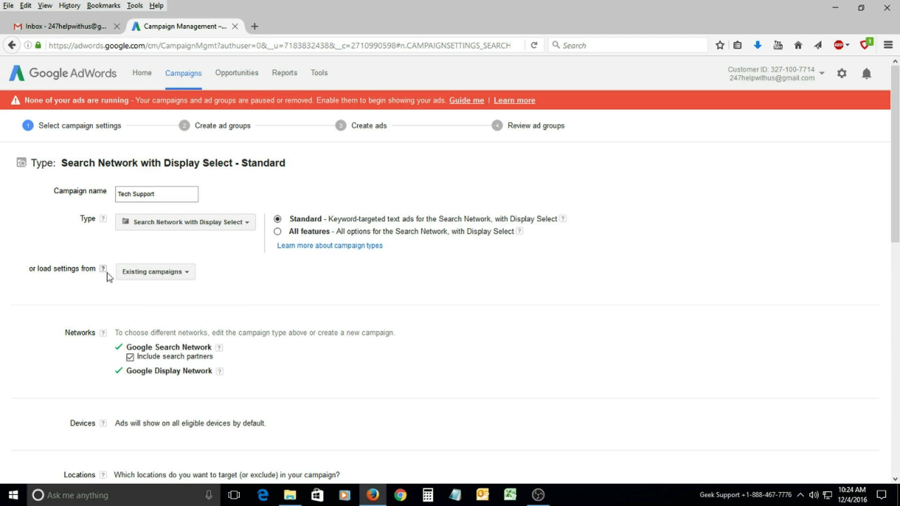
pyautogui.click(162, 280)
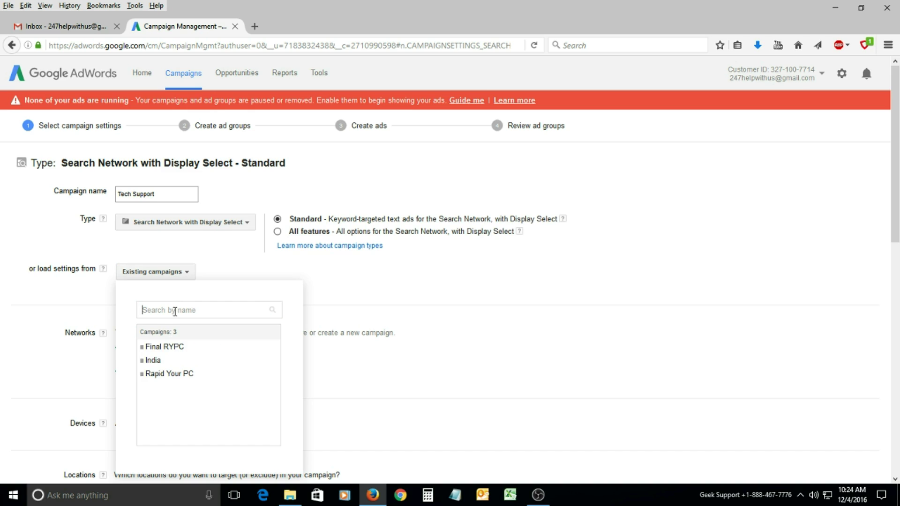
pyautogui.write('Tech Support Testing')
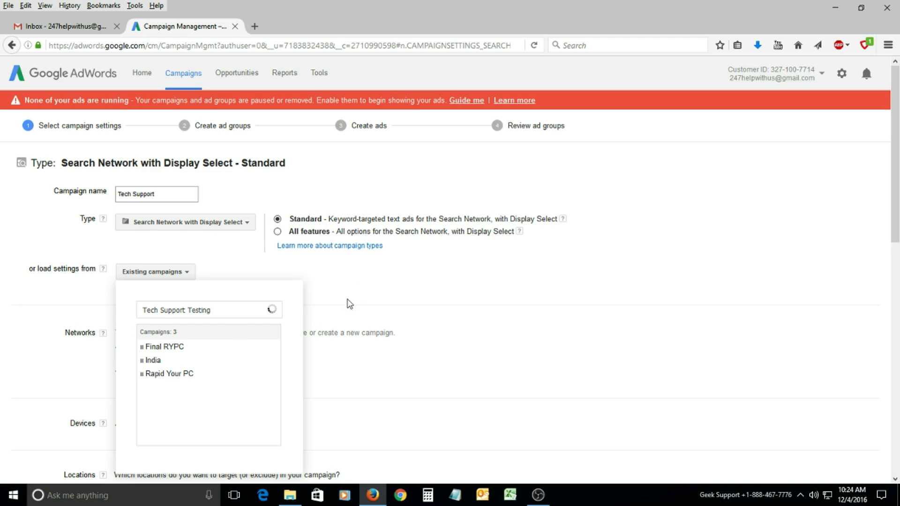
pyautogui.click(318, 311)
pyautogui.scroll(-3, 106, 328)
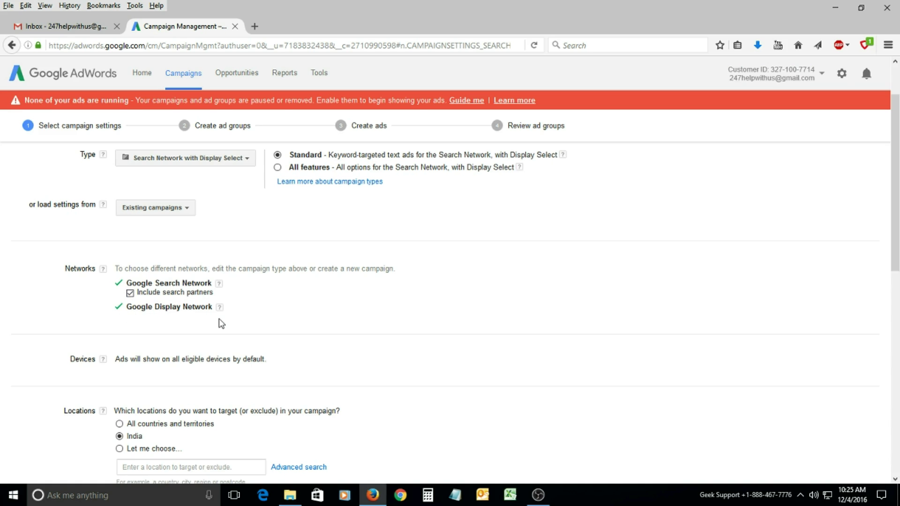
pyautogui.scroll(-5, 220, 323)
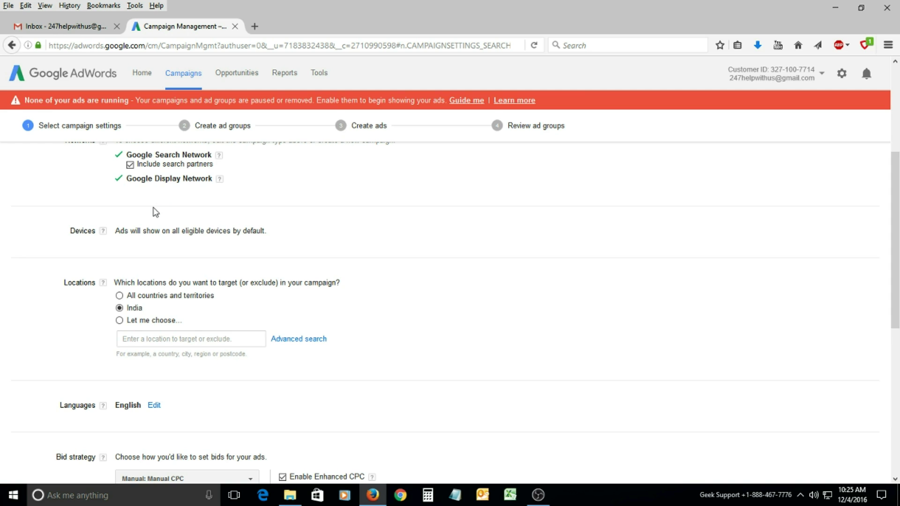
pyautogui.scroll(2, 153, 211)
pyautogui.scroll(-2, 168, 252)
pyautogui.click(104, 232)
pyautogui.scroll(5, 255, 241)
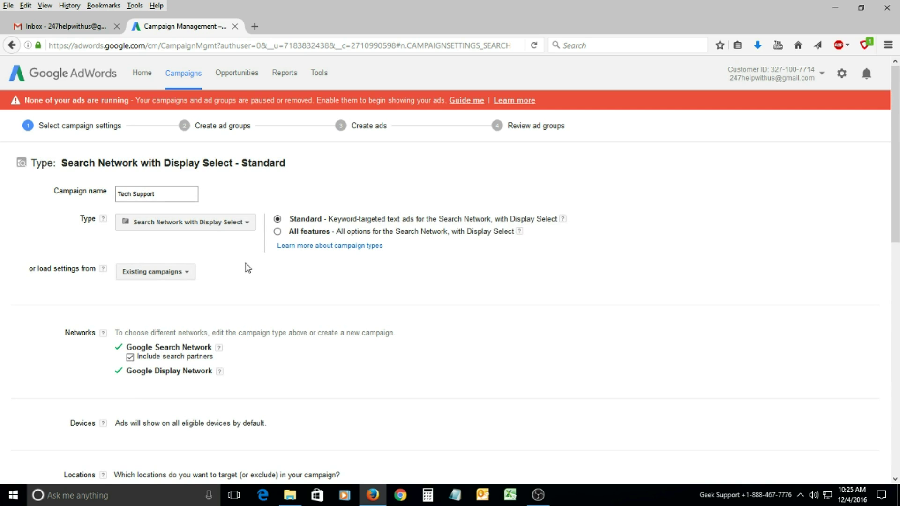
pyautogui.scroll(-5, 243, 255)
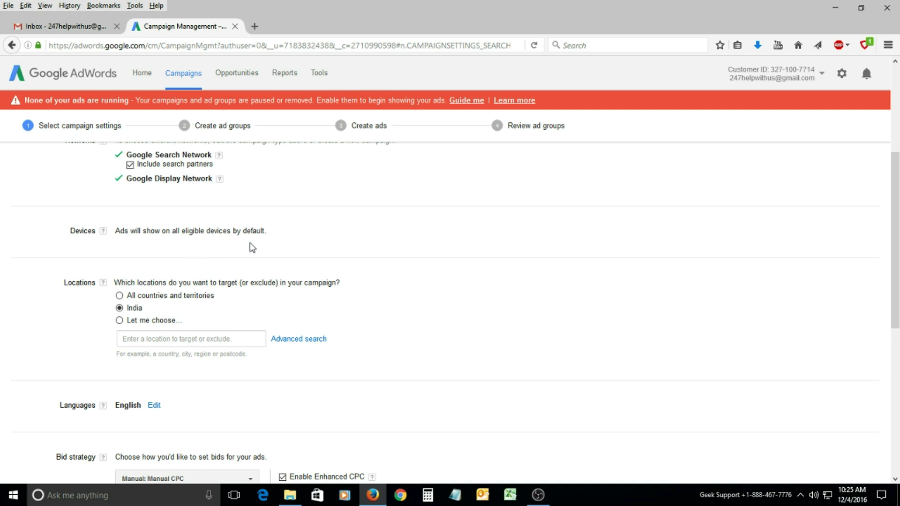
pyautogui.scroll(3, 252, 247)
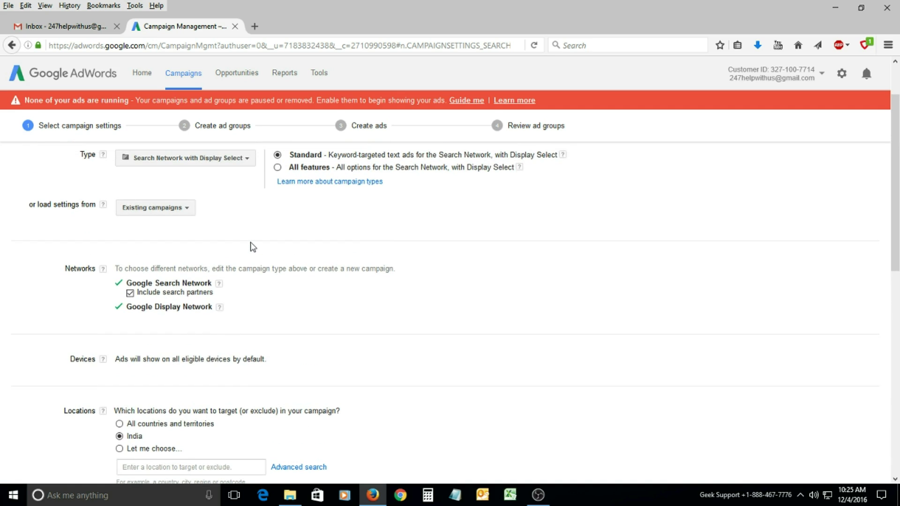
pyautogui.scroll(-3, 253, 247)
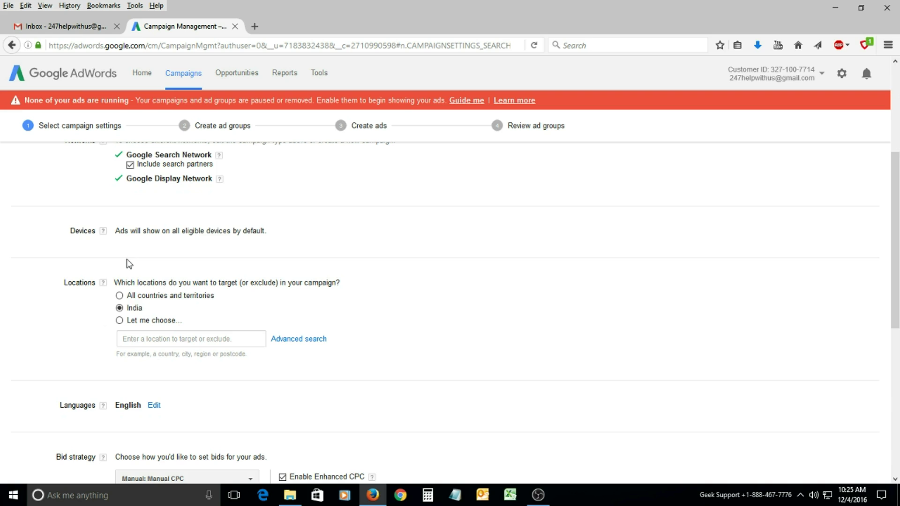
pyautogui.scroll(5, 257, 229)
# Switch the campaign type to Search Network only, then to Call-only.
pyautogui.click(136, 225)
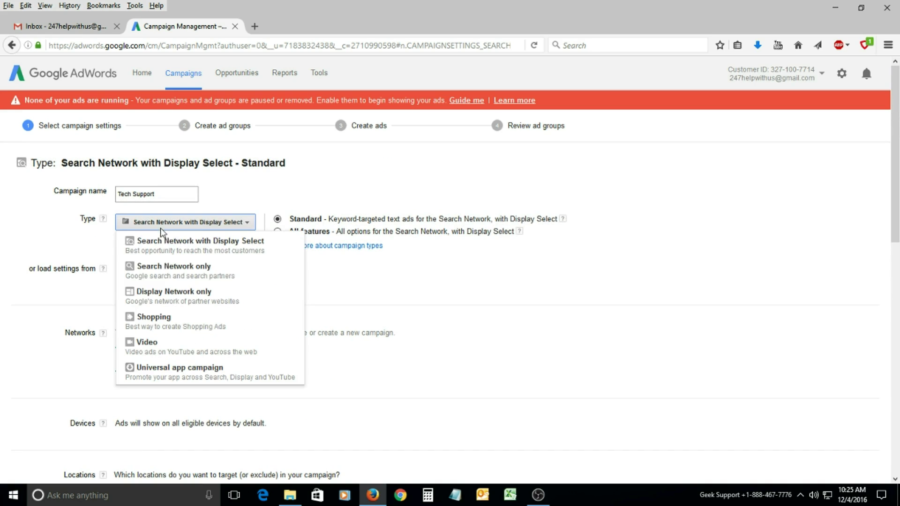
pyautogui.click(182, 272)
pyautogui.click(528, 235)
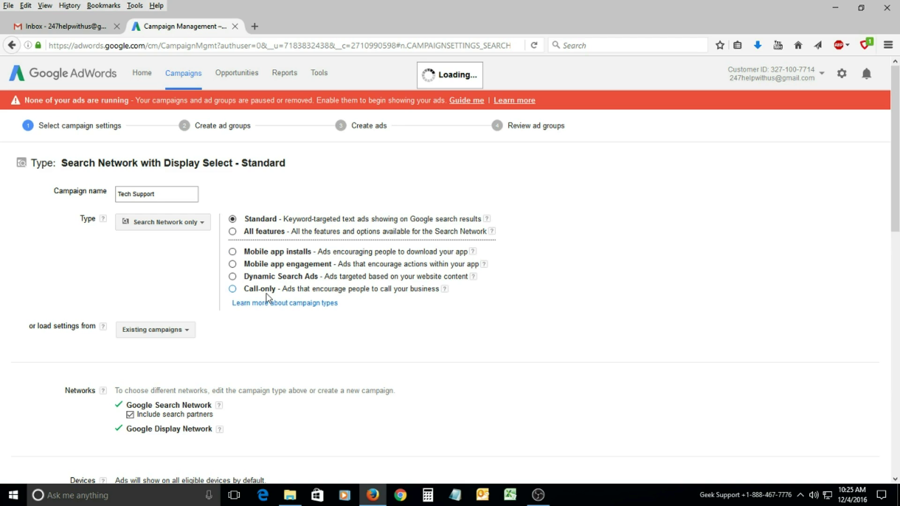
pyautogui.click(232, 289)
pyautogui.click(513, 235)
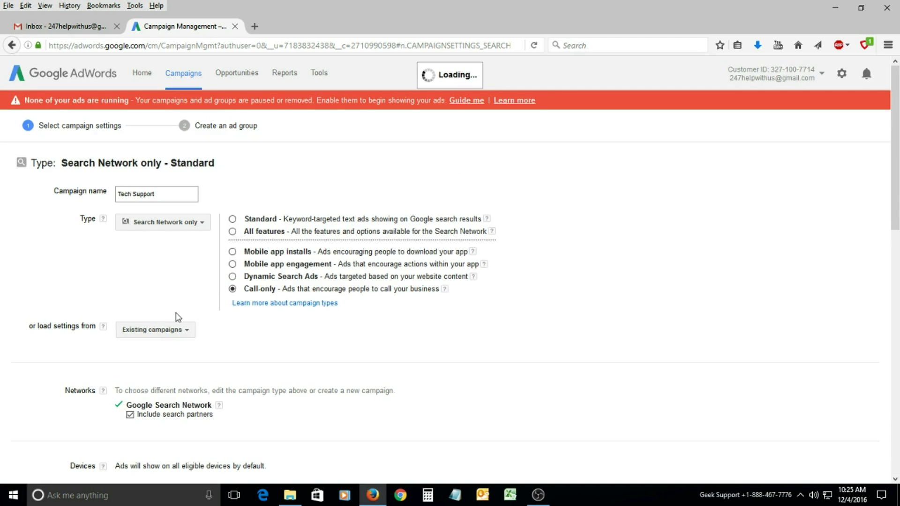
# Review the call-capable devices note, then restore Search Network with Display Select.
pyautogui.scroll(-3, 154, 318)
pyautogui.scroll(-3, 124, 299)
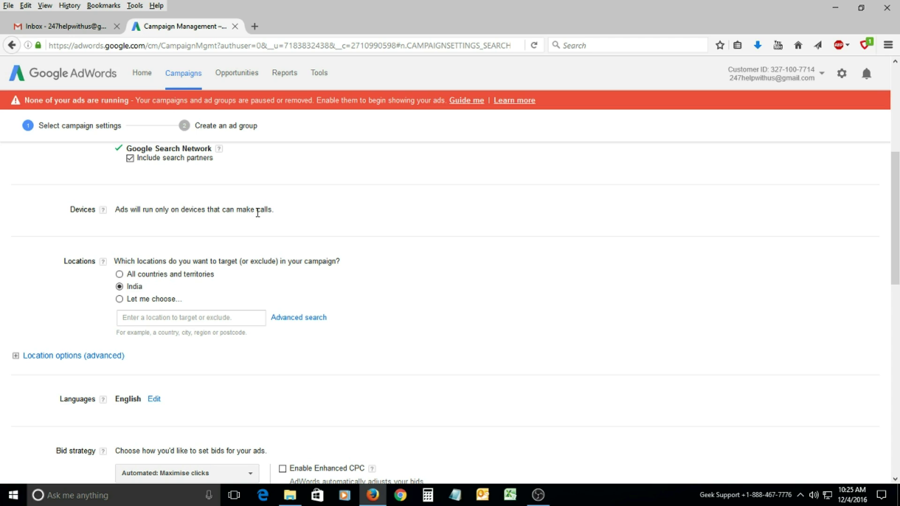
pyautogui.moveTo(277, 218); pyautogui.dragTo(118, 214)
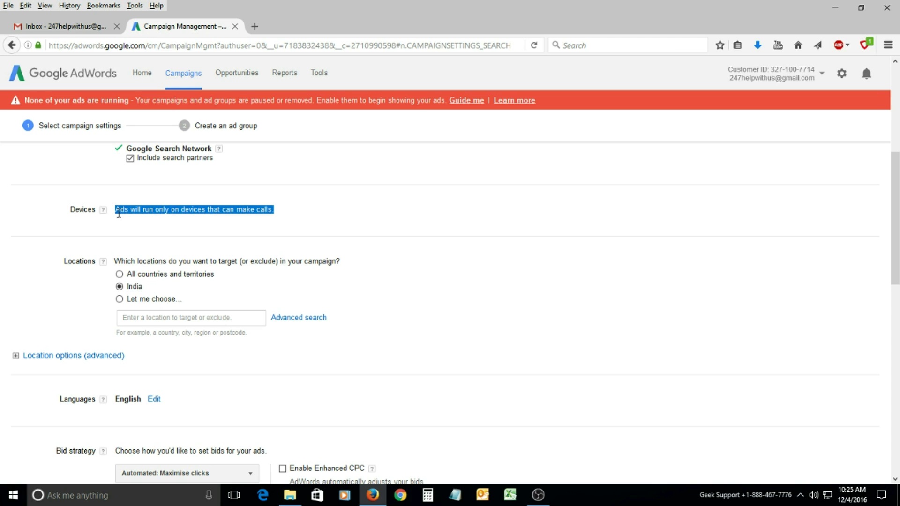
pyautogui.scroll(3, 125, 224)
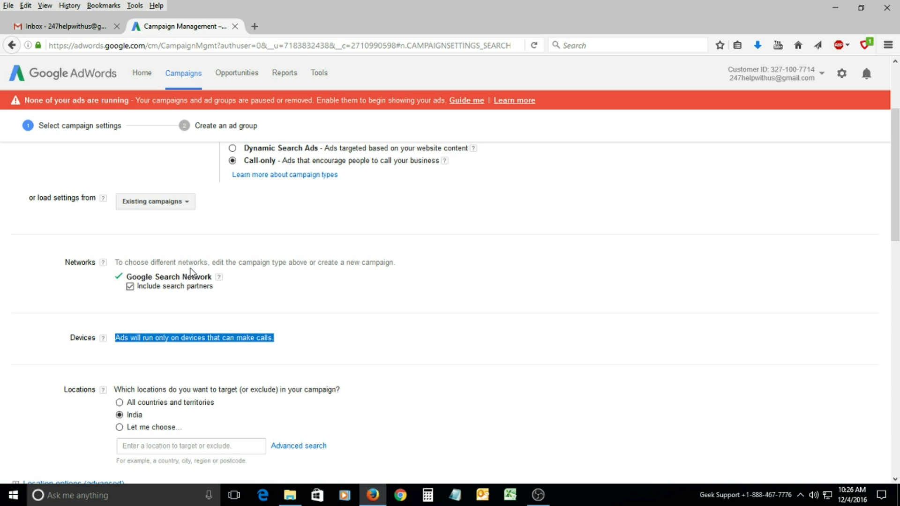
pyautogui.scroll(3, 227, 253)
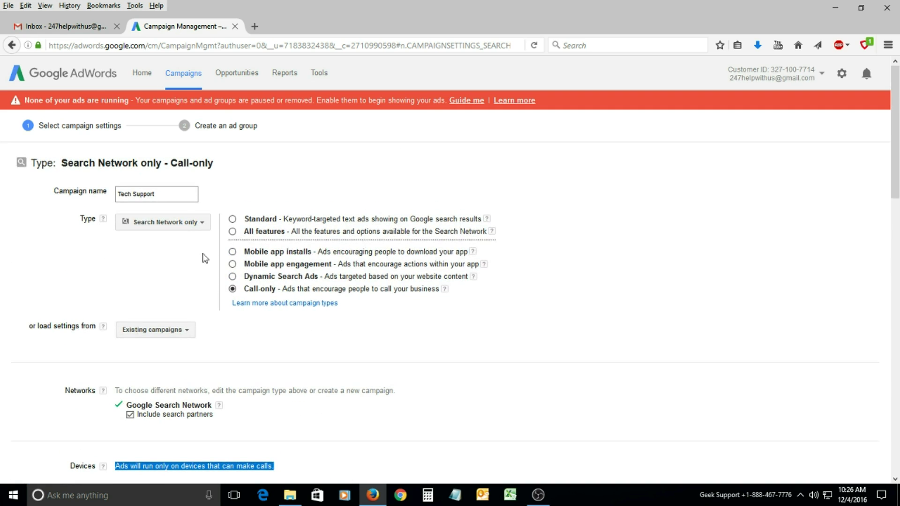
pyautogui.click(196, 223)
pyautogui.click(168, 242)
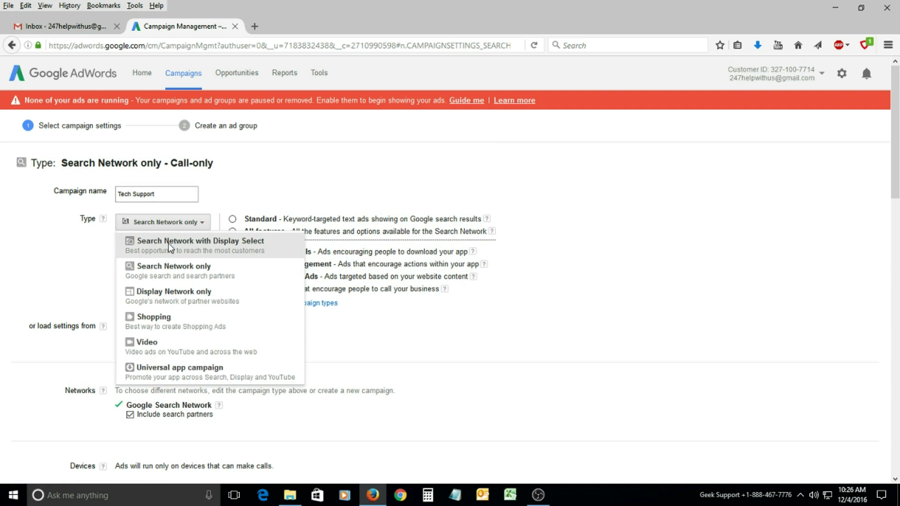
pyautogui.click(515, 237)
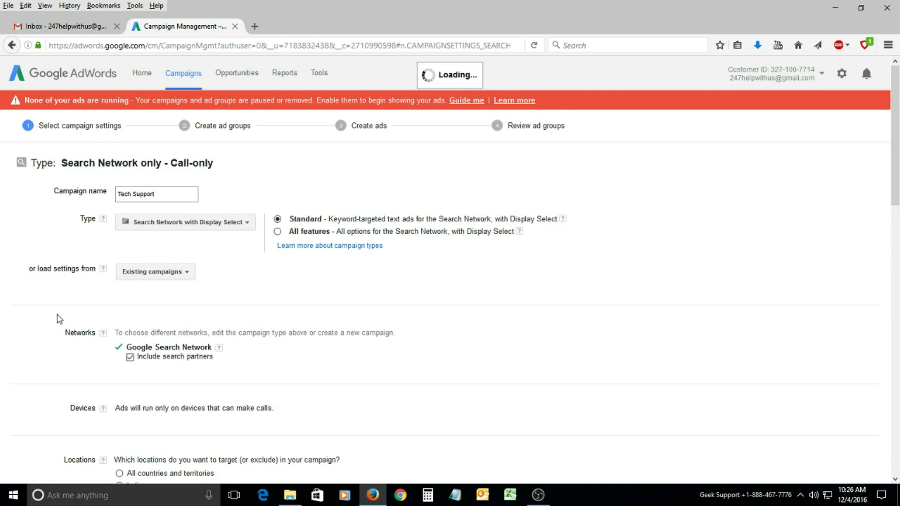
pyautogui.scroll(-3, 158, 302)
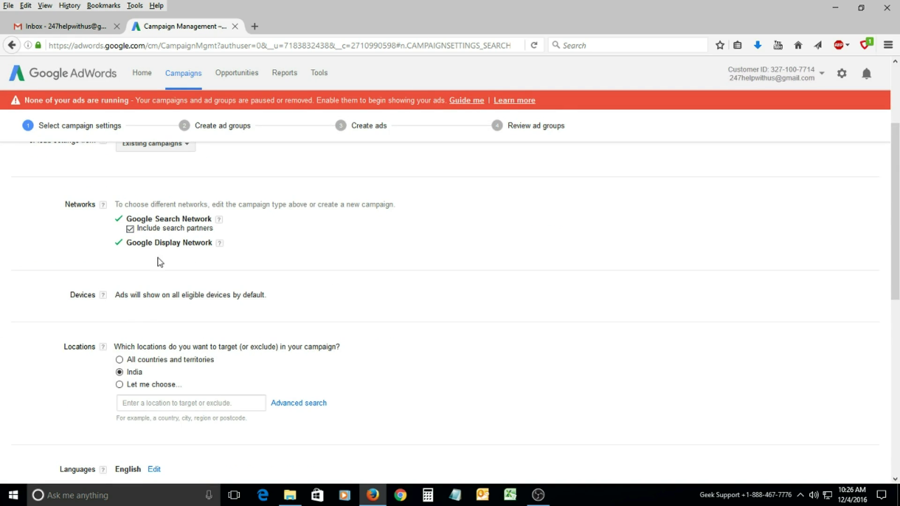
# Set the Locations option to 'Let me choose…' instead of India.
pyautogui.scroll(-2, 144, 293)
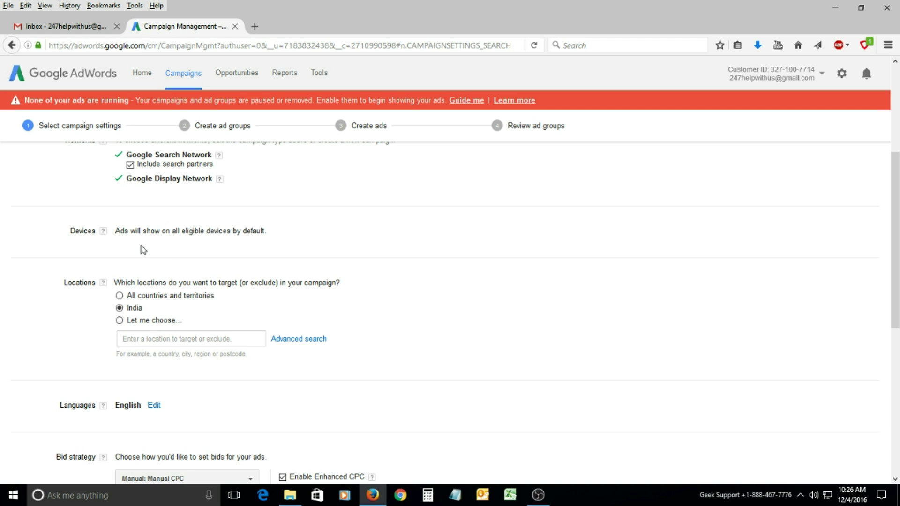
pyautogui.scroll(-2, 174, 248)
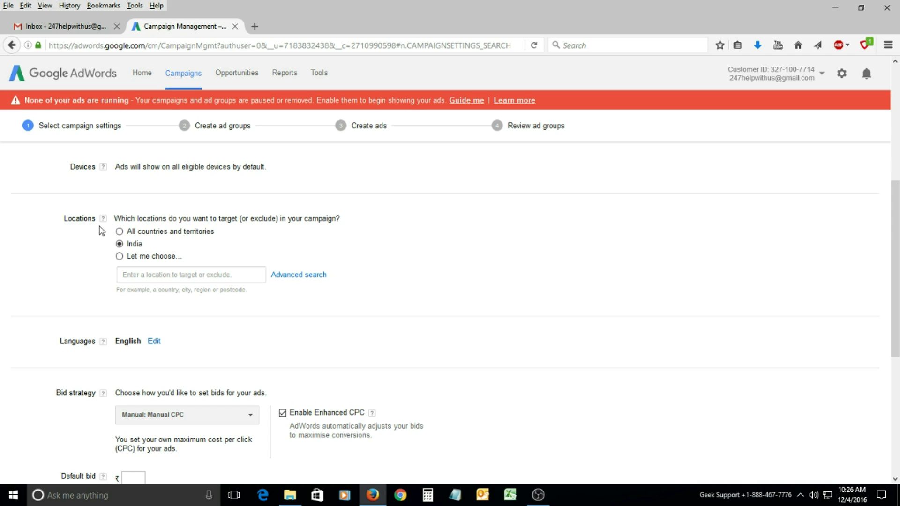
pyautogui.click(119, 256)
# Add New York, New York and Washington, District of Columbia as targeted locations.
pyautogui.click(158, 274)
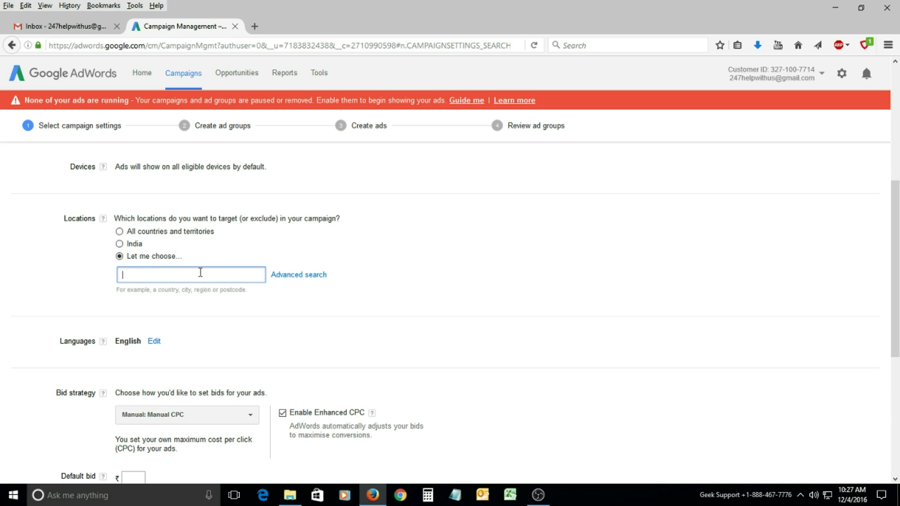
pyautogui.write('New')
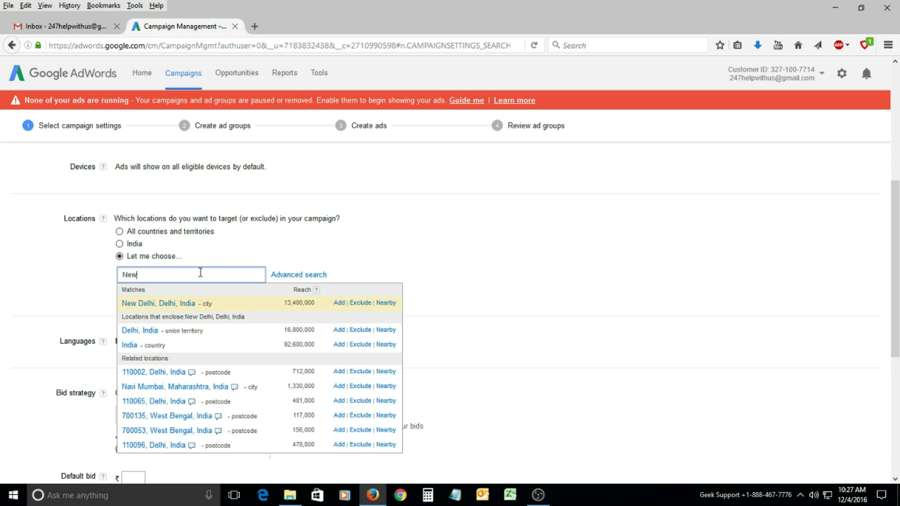
pyautogui.write('yo')
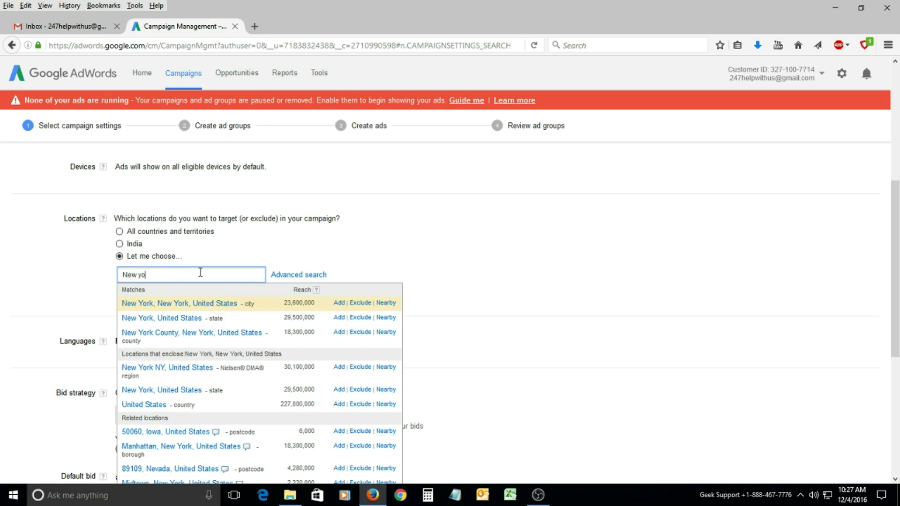
pyautogui.press('Return')
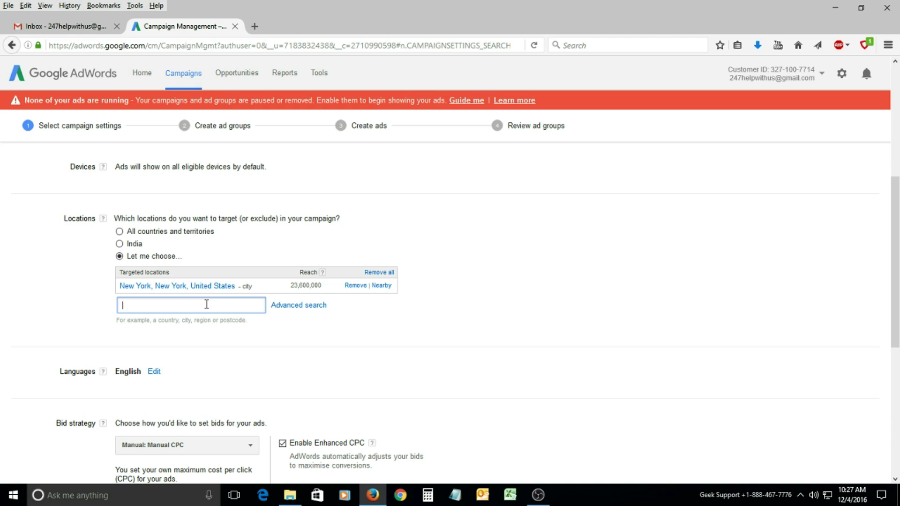
pyautogui.write('washi')
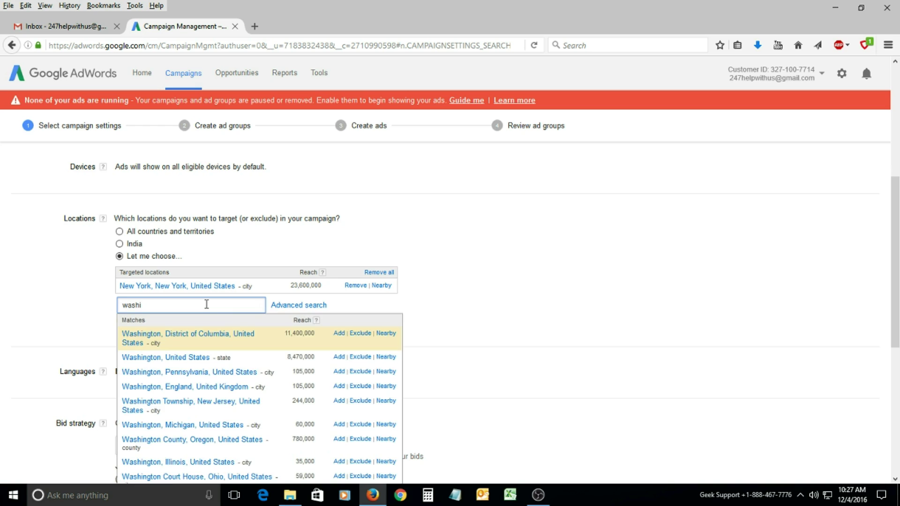
pyautogui.click(194, 338)
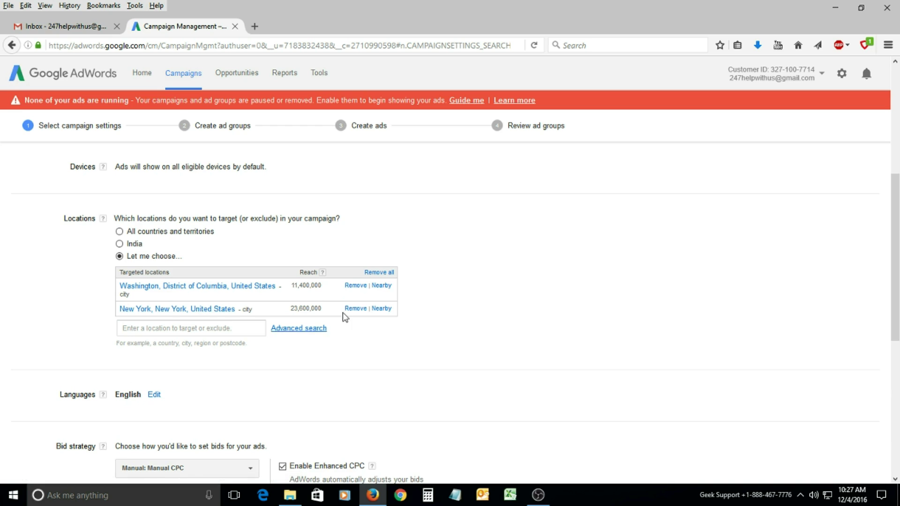
pyautogui.scroll(-3, 120, 281)
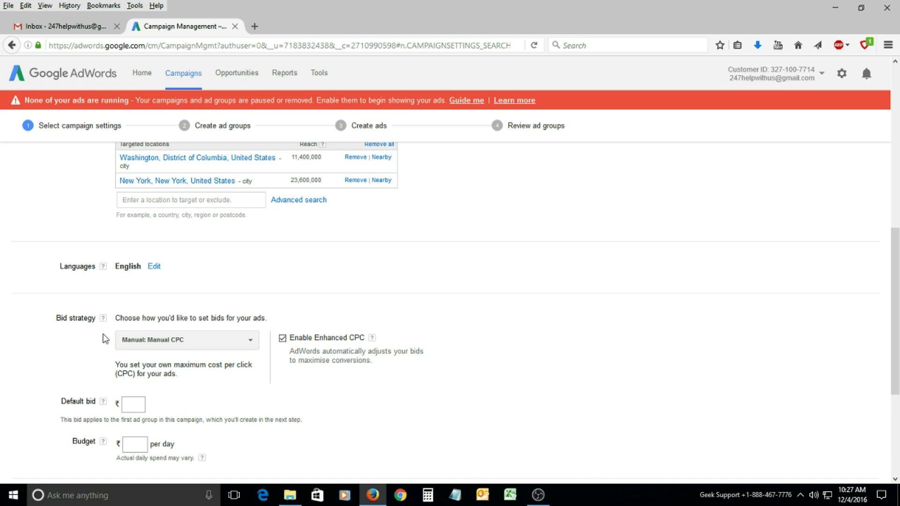
pyautogui.scroll(-2, 91, 342)
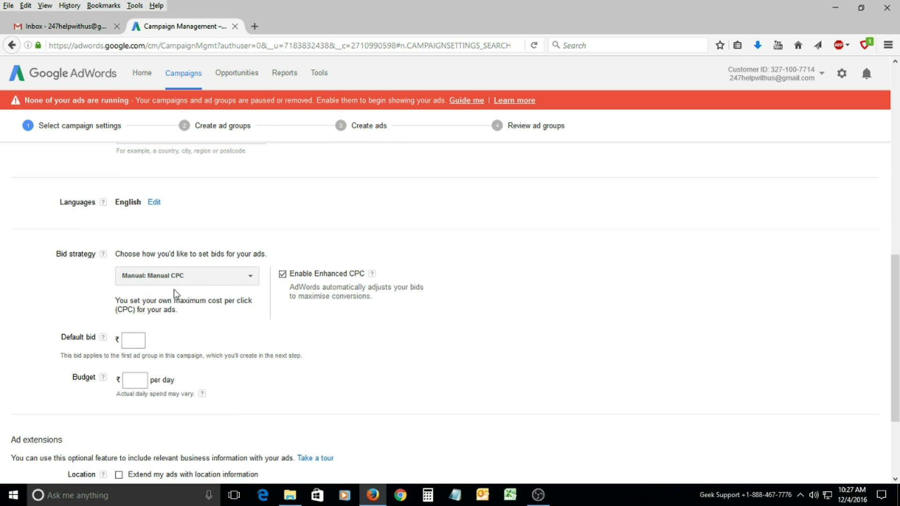
pyautogui.click(249, 277)
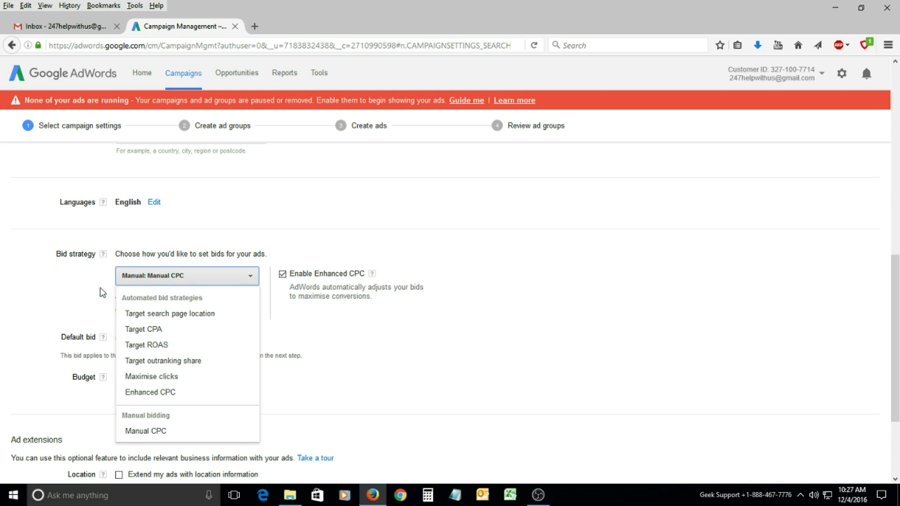
pyautogui.click(102, 293)
pyautogui.click(247, 277)
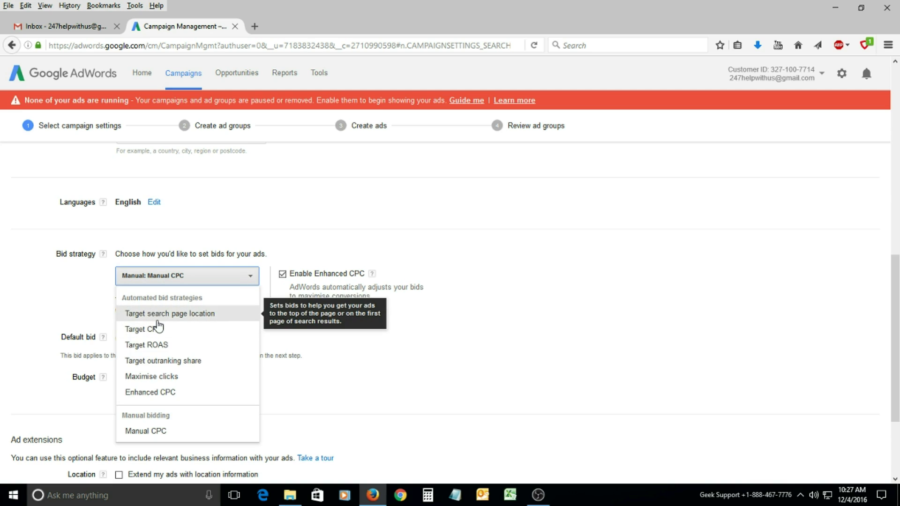
pyautogui.click(81, 291)
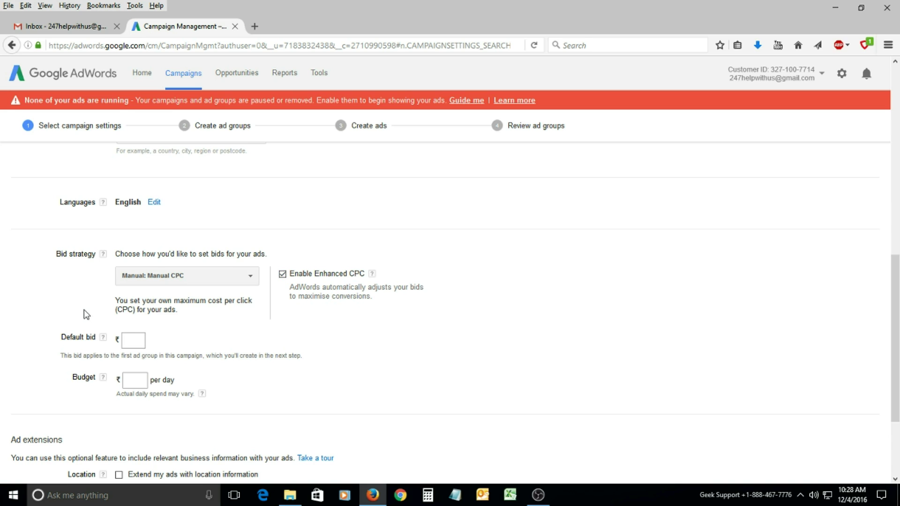
pyautogui.scroll(-3, 116, 242)
pyautogui.click(134, 219)
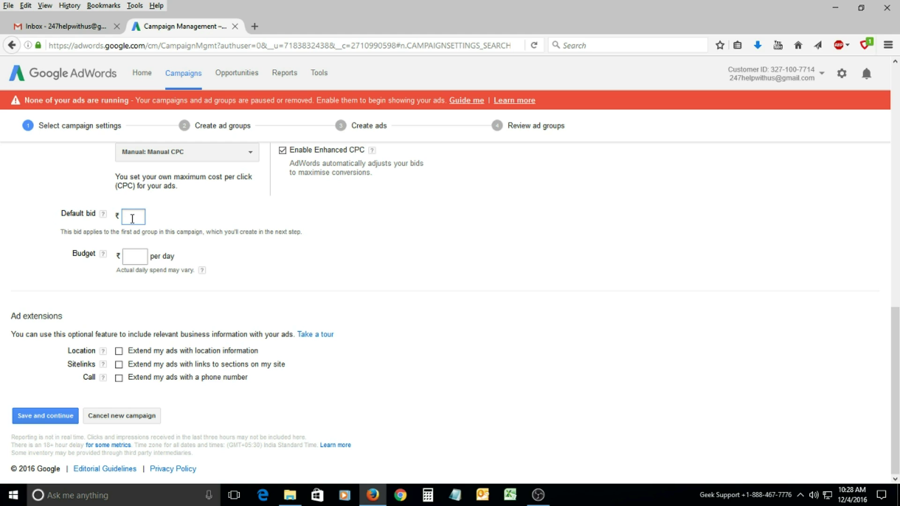
# Enter a ₹150 default bid and ₹2500 daily budget, then check the Location extensions help.
pyautogui.write('150')
pyautogui.click(140, 258)
pyautogui.write('2500')
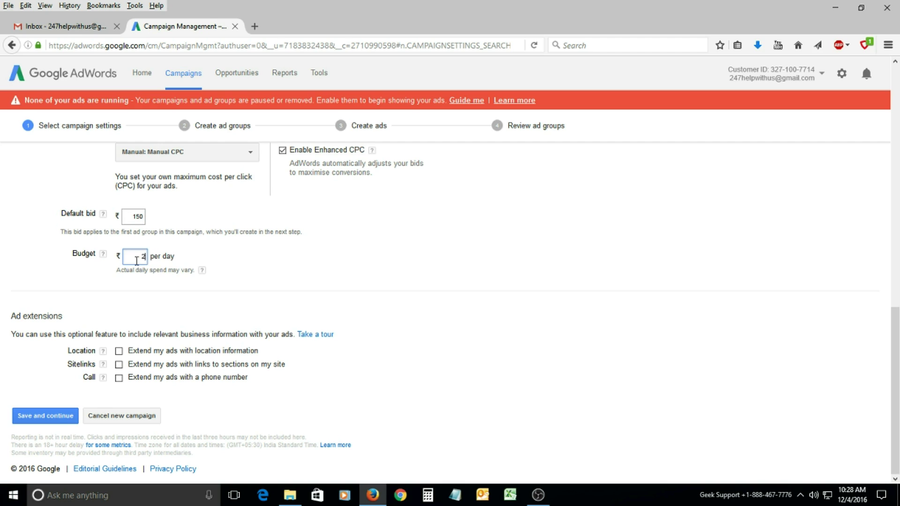
pyautogui.click(124, 288)
pyautogui.click(103, 351)
pyautogui.moveTo(102, 354)
pyautogui.click(61, 418)
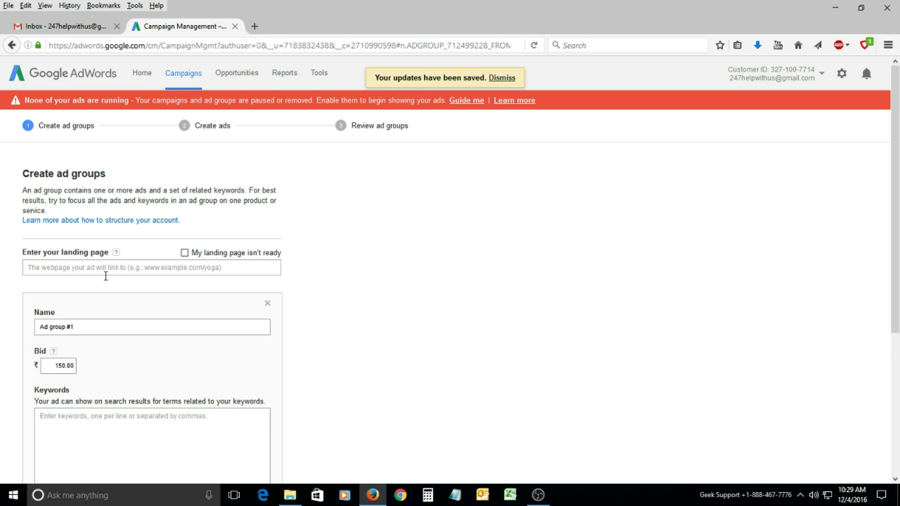
pyautogui.click(108, 268)
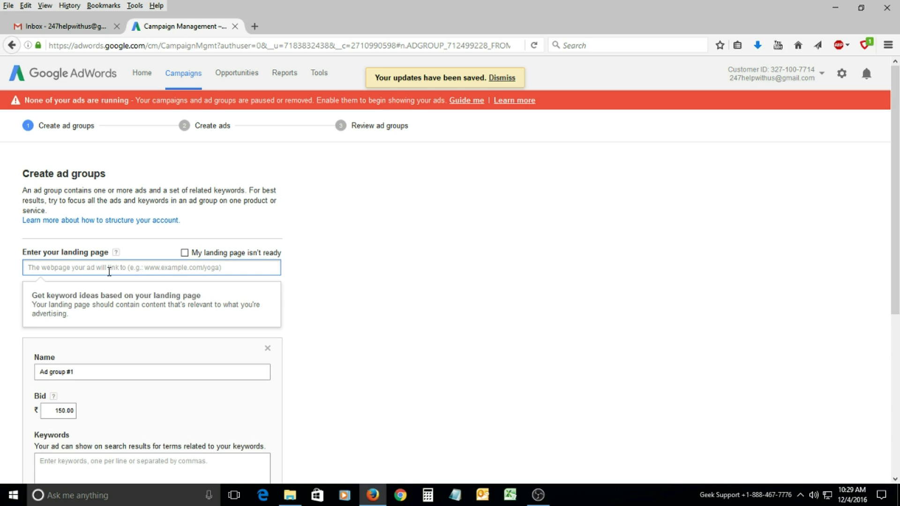
pyautogui.write('www')
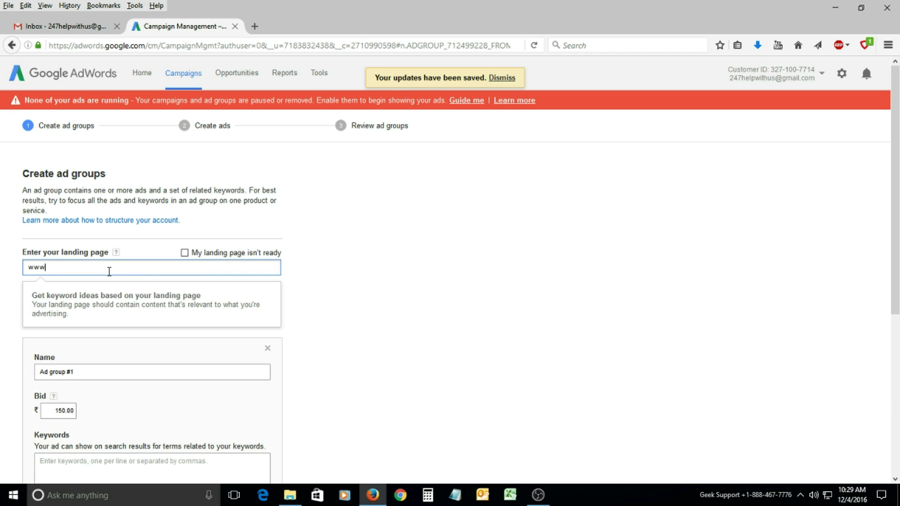
pyautogui.write('.rapidyour')
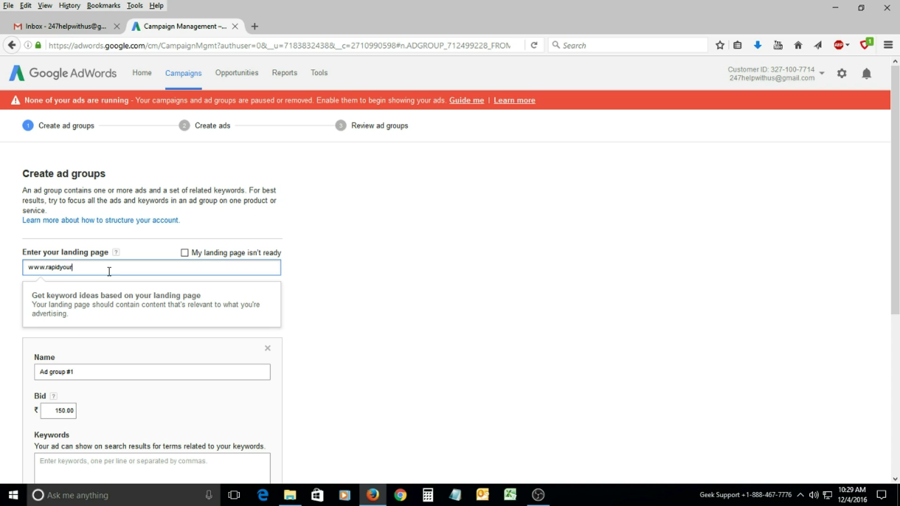
pyautogui.write('pc.com')
pyautogui.click(283, 294)
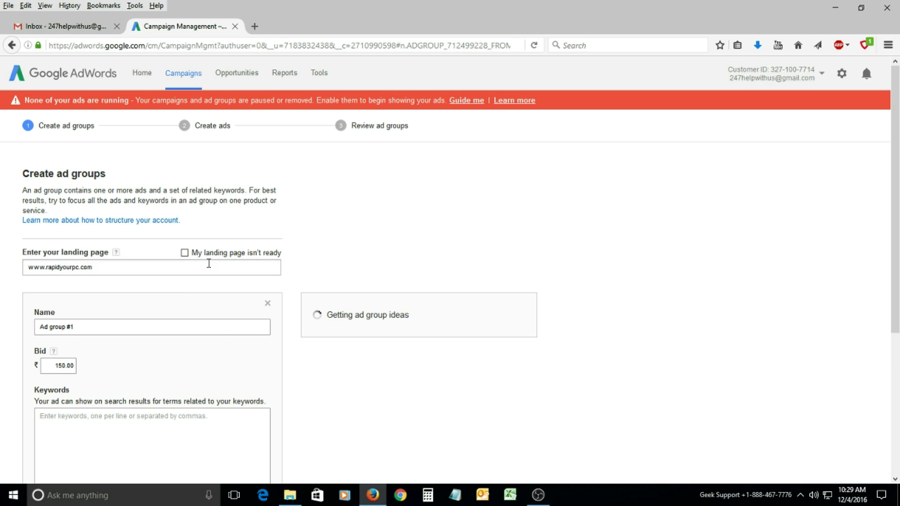
pyautogui.click(89, 328)
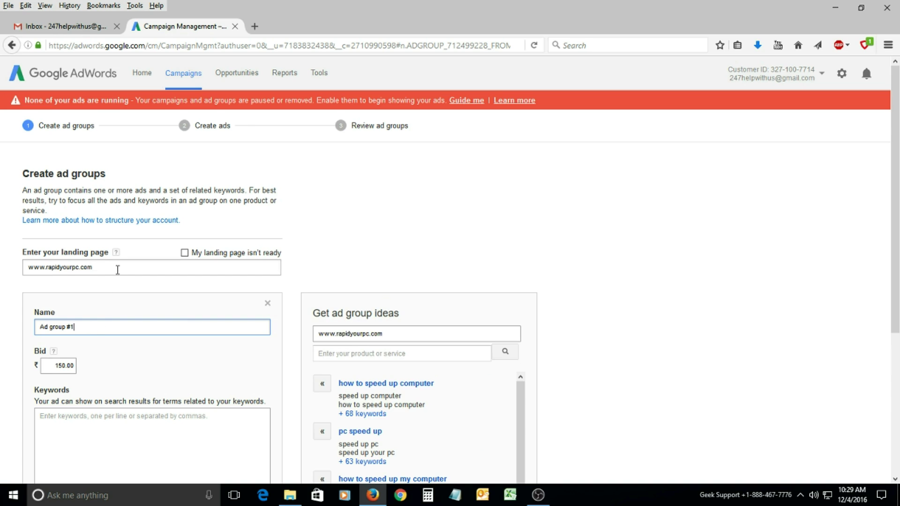
pyautogui.scroll(-3, 289, 355)
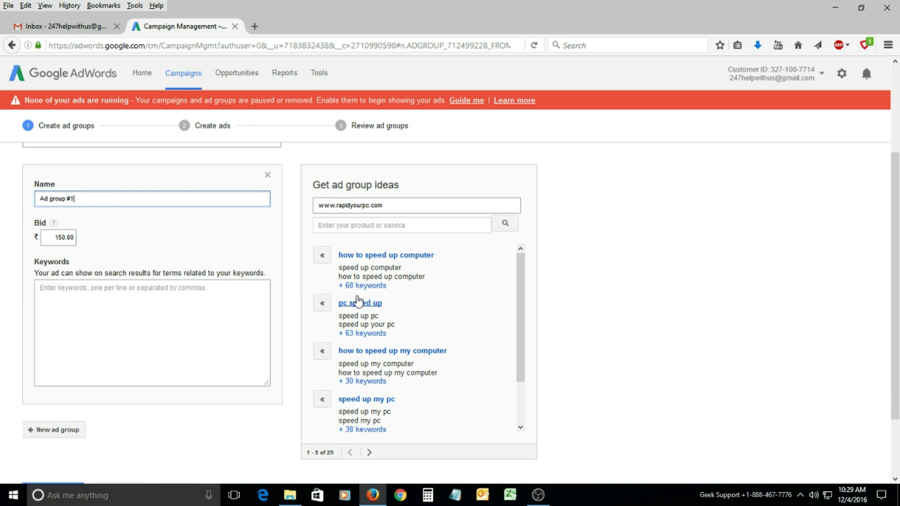
# Replace the default ad group name with 'Final Tech Support'.
pyautogui.moveTo(111, 198); pyautogui.dragTo(8, 204)
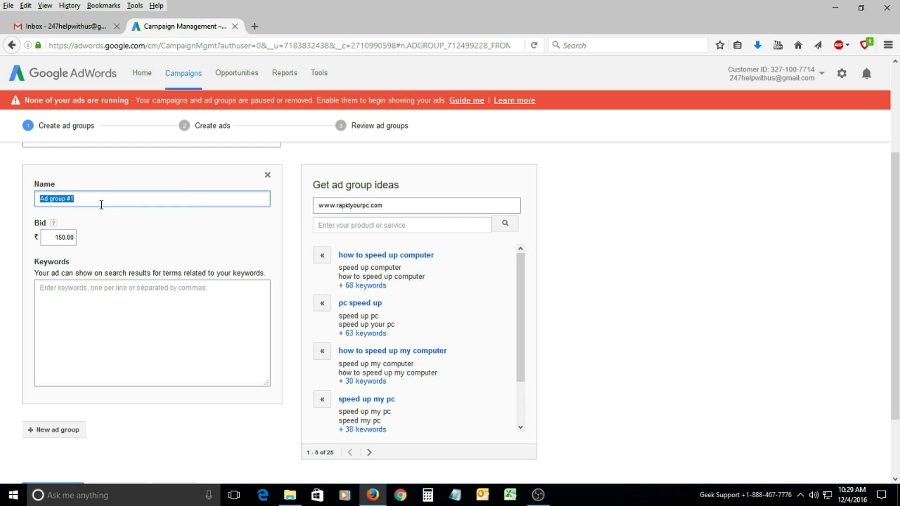
pyautogui.write('Final Tech Support')
pyautogui.click(77, 311)
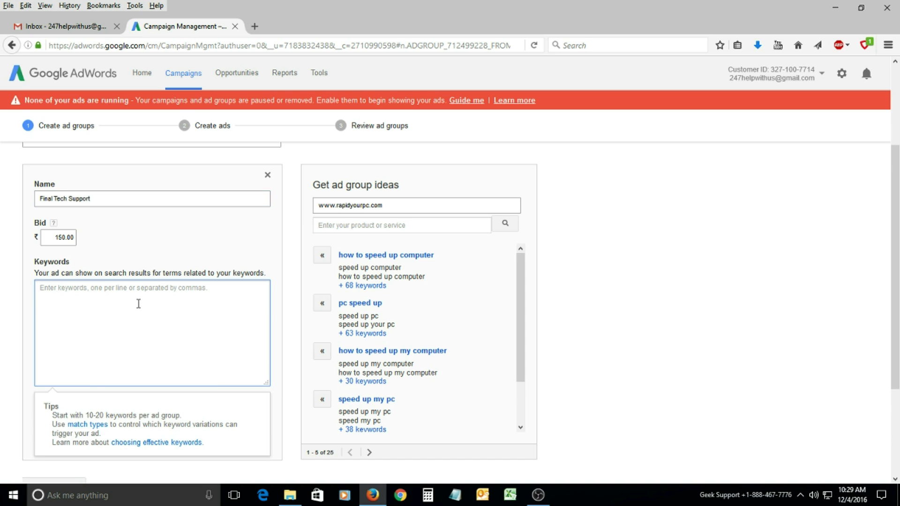
pyautogui.scroll(-2, 112, 311)
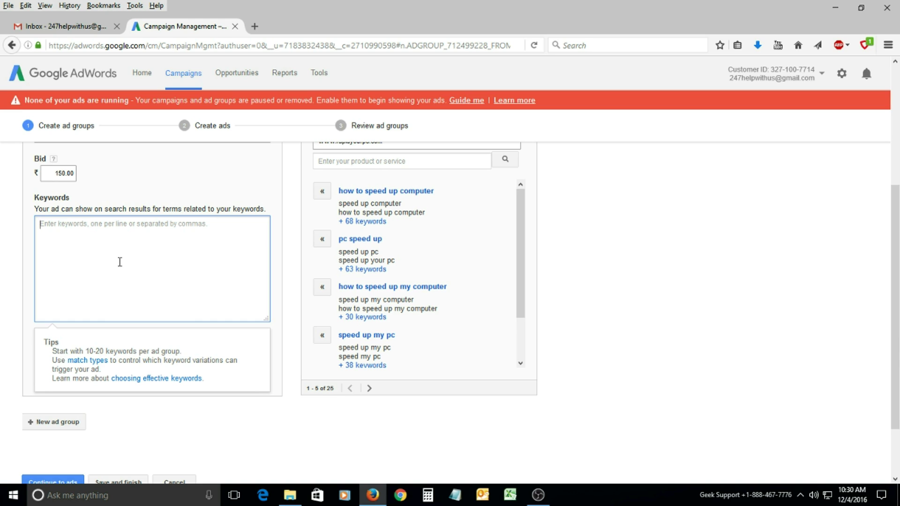
pyautogui.scroll(3, 129, 251)
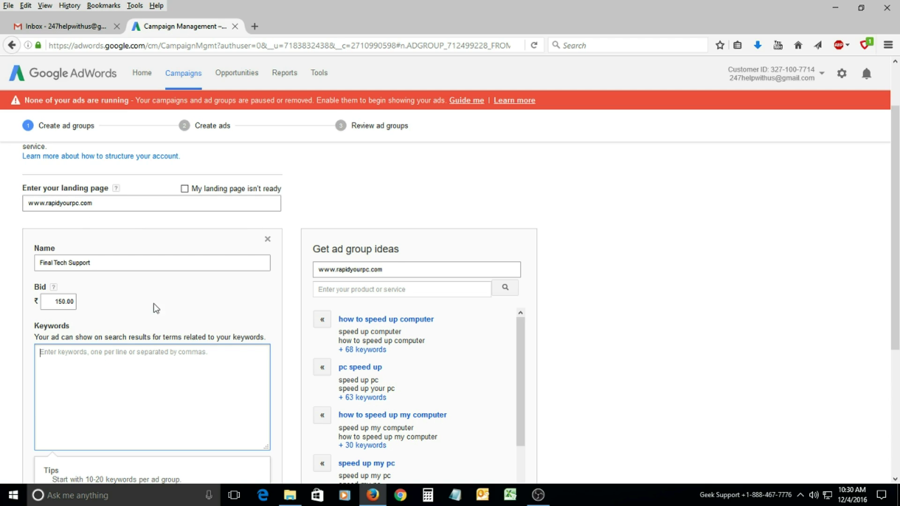
pyautogui.scroll(-3, 156, 307)
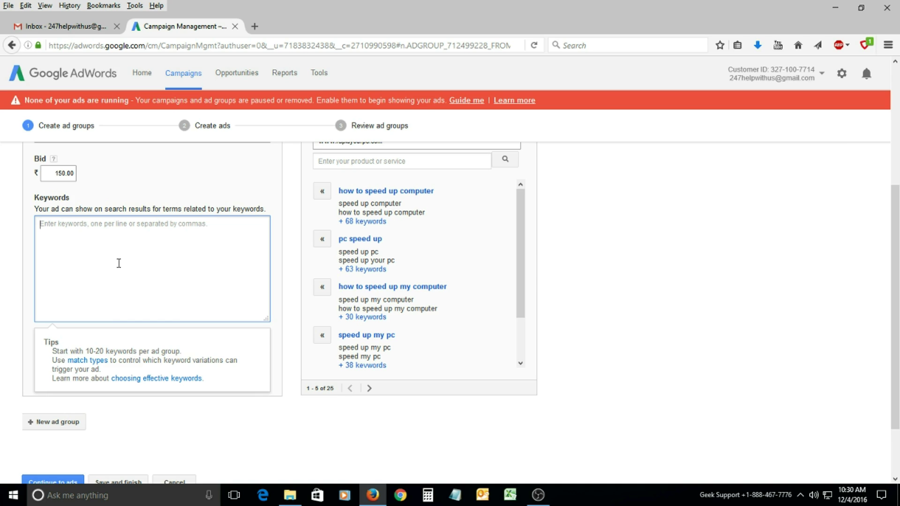
# Add the keyword 'Technical Support Software' and continue to the ads step.
pyautogui.write('Tech')
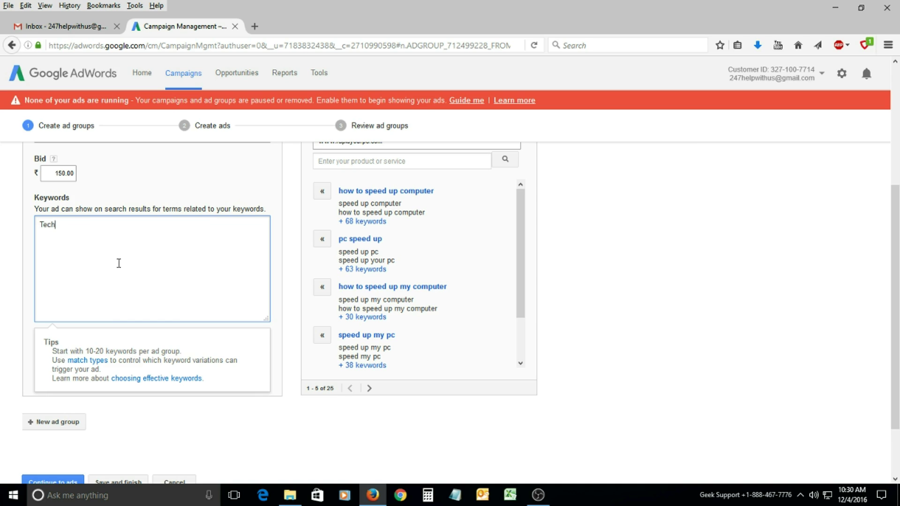
pyautogui.write('nical Support Software')
pyautogui.press('Return')
pyautogui.scroll(-3, 131, 325)
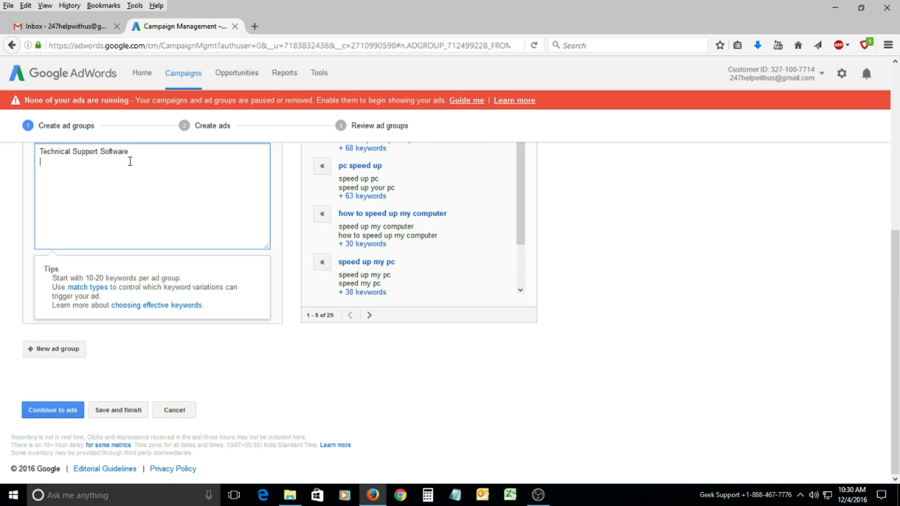
pyautogui.press('Return')
pyautogui.click(67, 414)
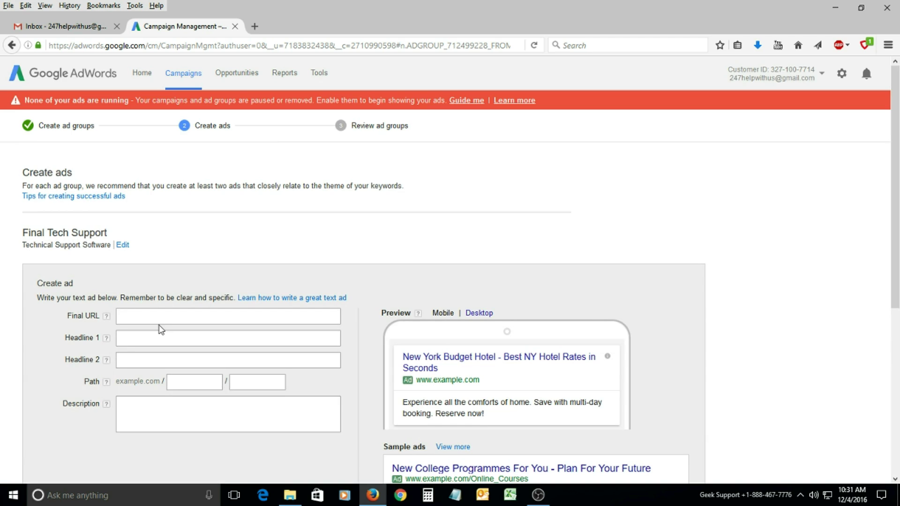
pyautogui.scroll(-2, 183, 321)
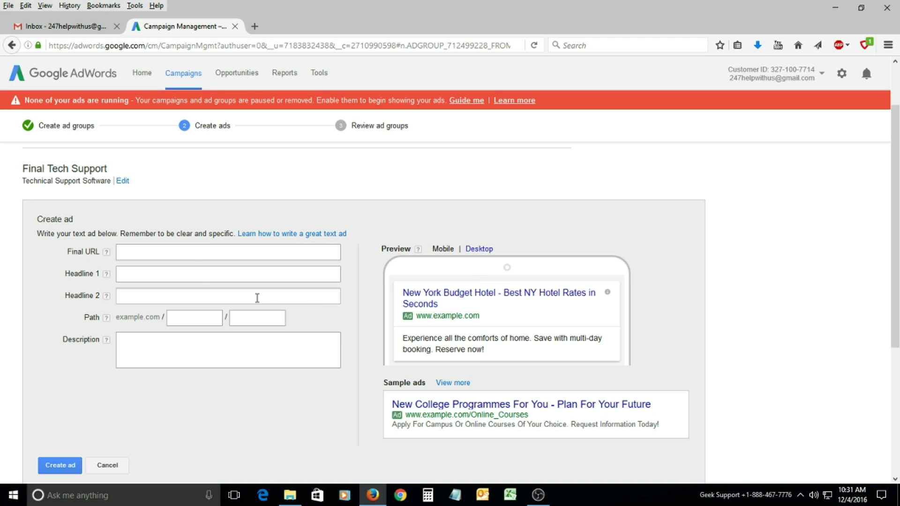
pyautogui.click(178, 255)
pyautogui.write('ww')
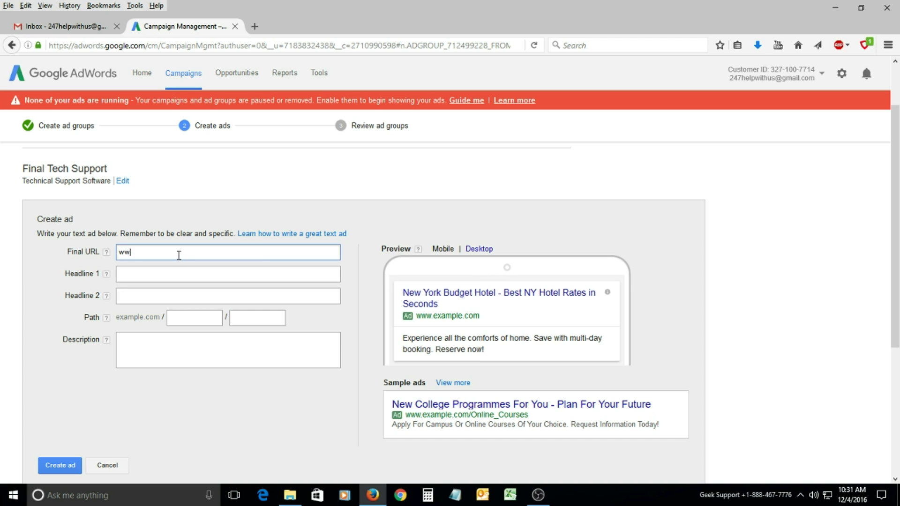
pyautogui.write('w.rapidyourpc.com')
pyautogui.click(160, 276)
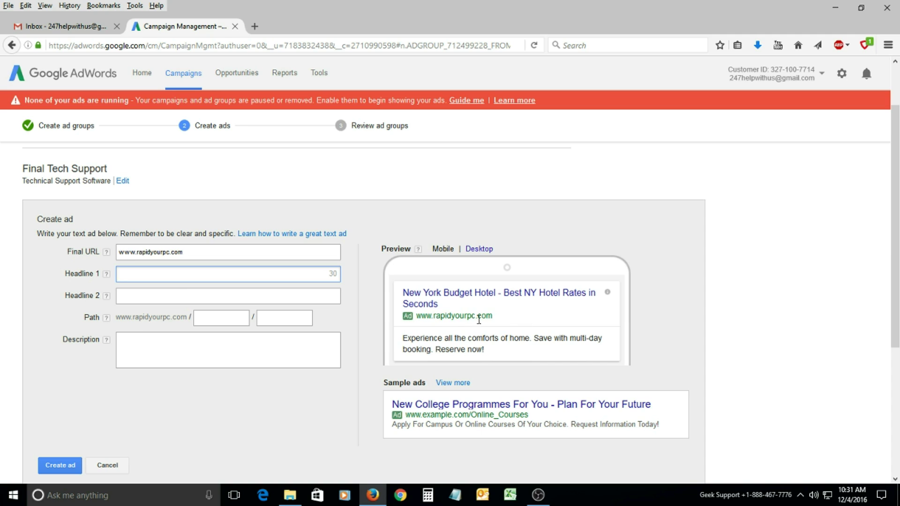
# Draft Headline 1 as 'Tech Support By Experts from RYPC'.
pyautogui.write('E')
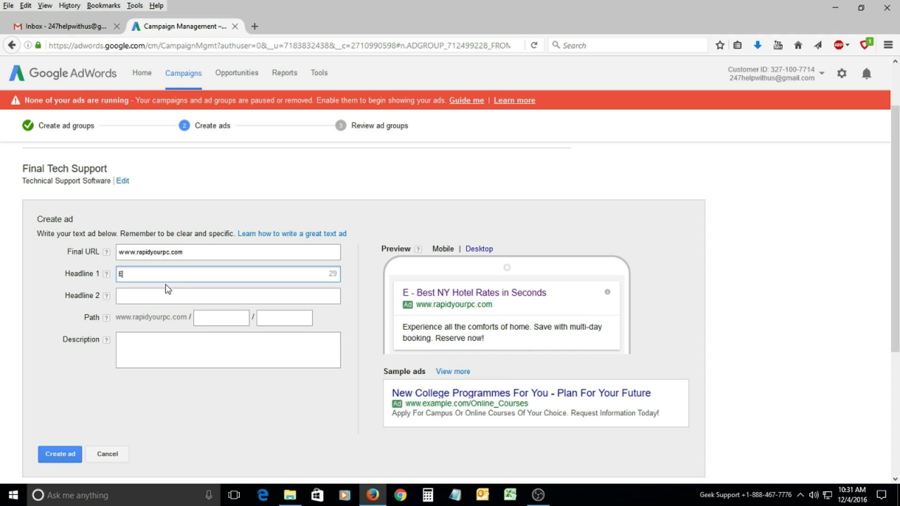
pyautogui.write('x')
pyautogui.press('BackSpace')
pyautogui.press('BackSpace')
pyautogui.write('Expert')
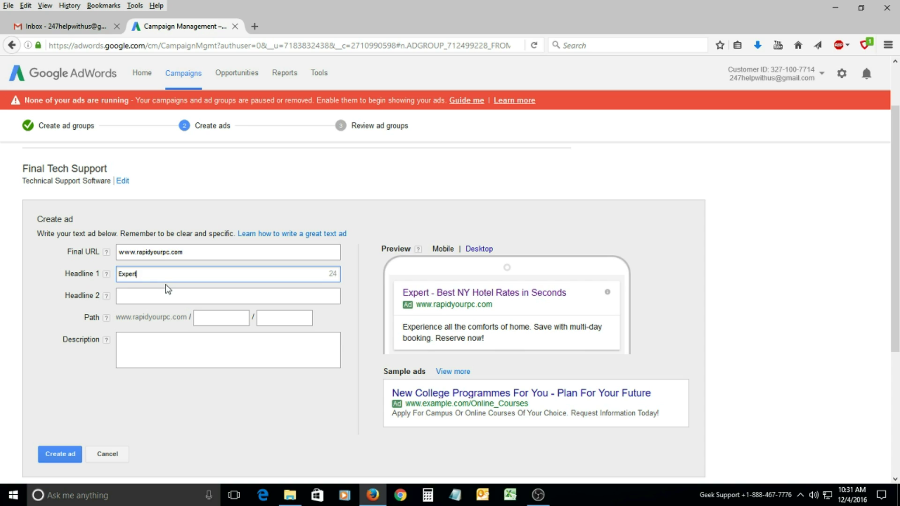
pyautogui.write('s Tech Su')
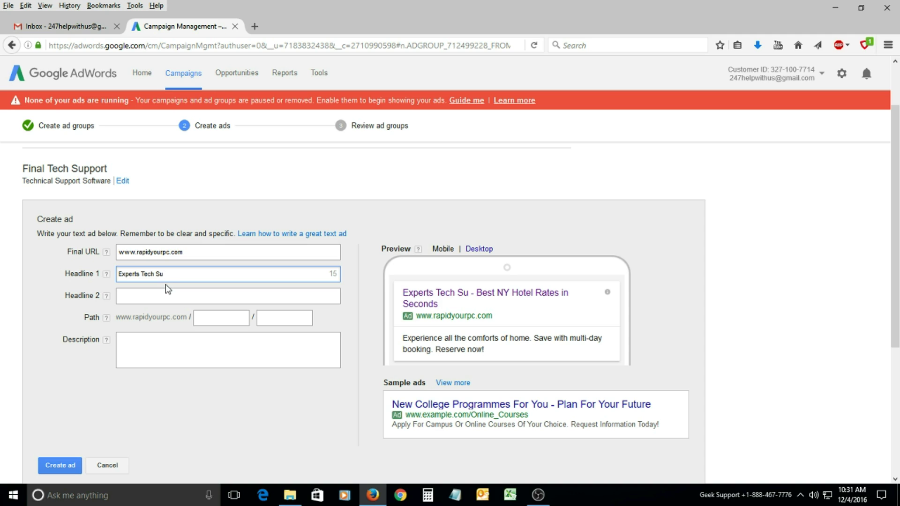
pyautogui.press('BackSpace')
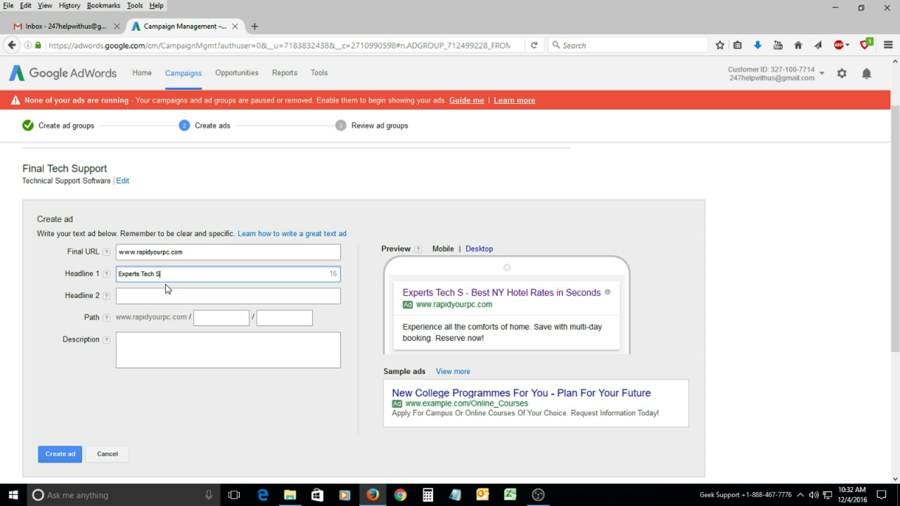
pyautogui.write('upport')
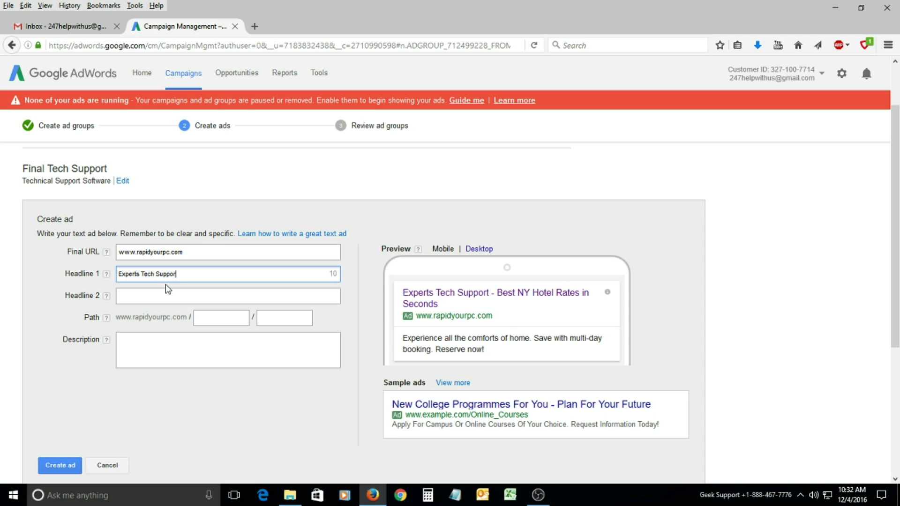
pyautogui.press('BackSpace')
pyautogui.press('BackSpace')
pyautogui.press('BackSpace')
pyautogui.press('BackSpace')
pyautogui.press('BackSpace')
pyautogui.press('BackSpace')
pyautogui.press('BackSpace')
pyautogui.press('BackSpace')
pyautogui.press('BackSpace')
pyautogui.press('BackSpace')
pyautogui.press('BackSpace')
pyautogui.press('BackSpace')
pyautogui.press('BackSpace')
pyautogui.press('BackSpace')
pyautogui.press('BackSpace')
pyautogui.press('BackSpace')
pyautogui.press('BackSpace')
pyautogui.press('BackSpace')
pyautogui.press('BackSpace')
pyautogui.press('BackSpace')
pyautogui.write('Tech Su')
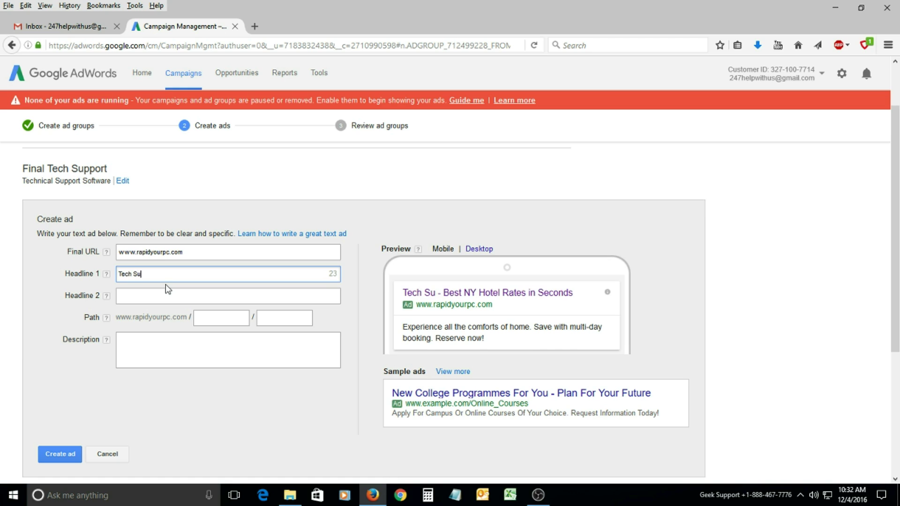
pyautogui.write('pport By ')
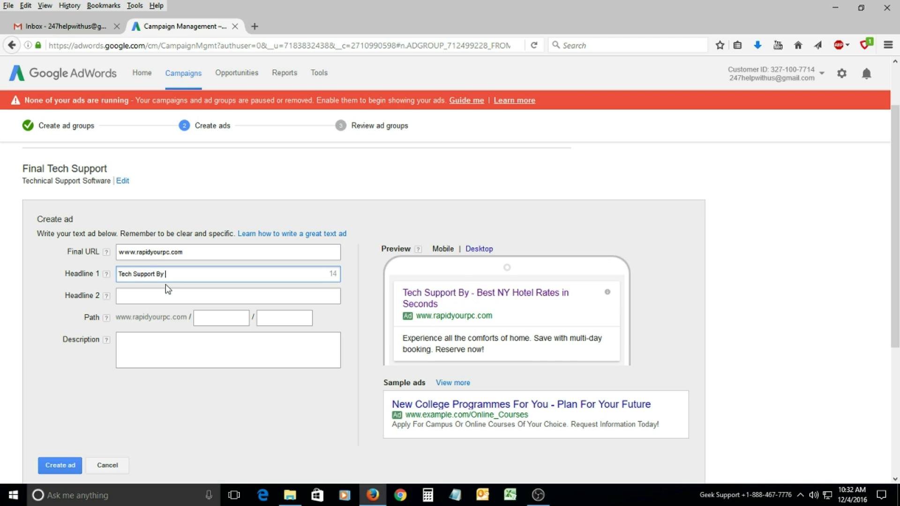
pyautogui.write('E')
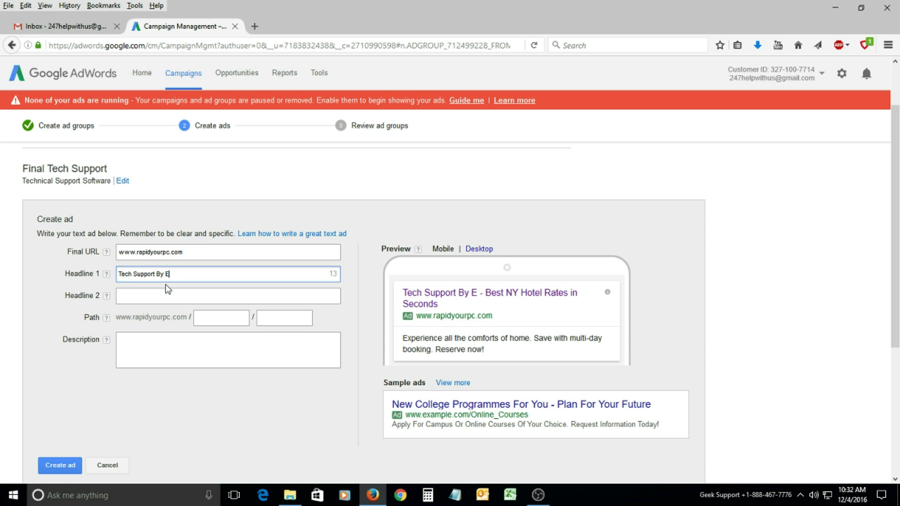
pyautogui.write('xperts ')
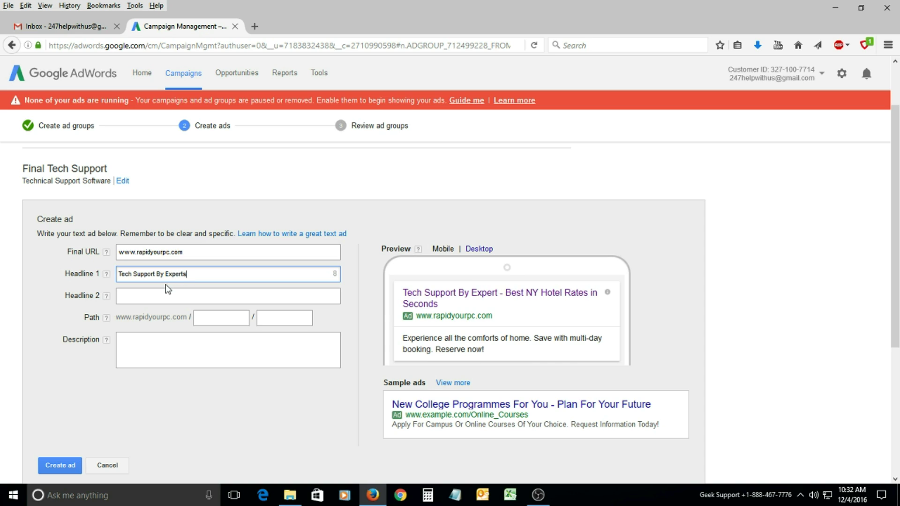
pyautogui.write('from')
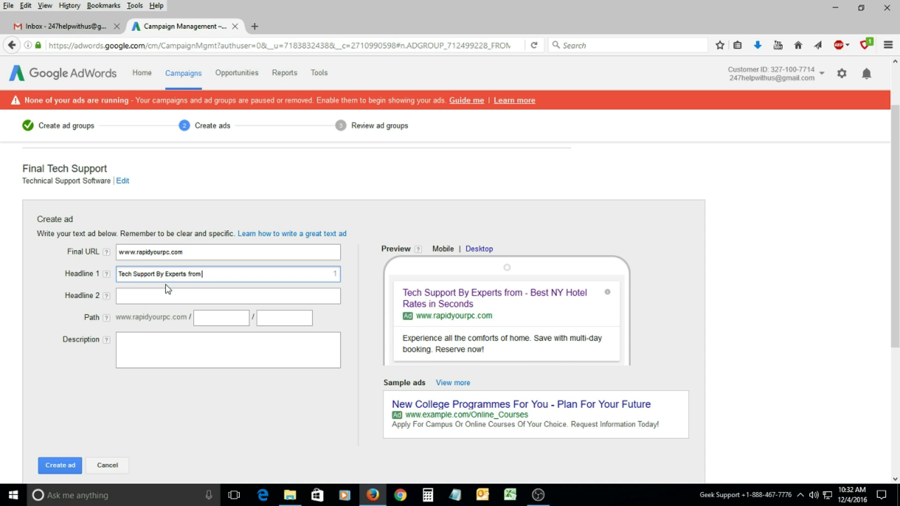
pyautogui.write(' RYPC')
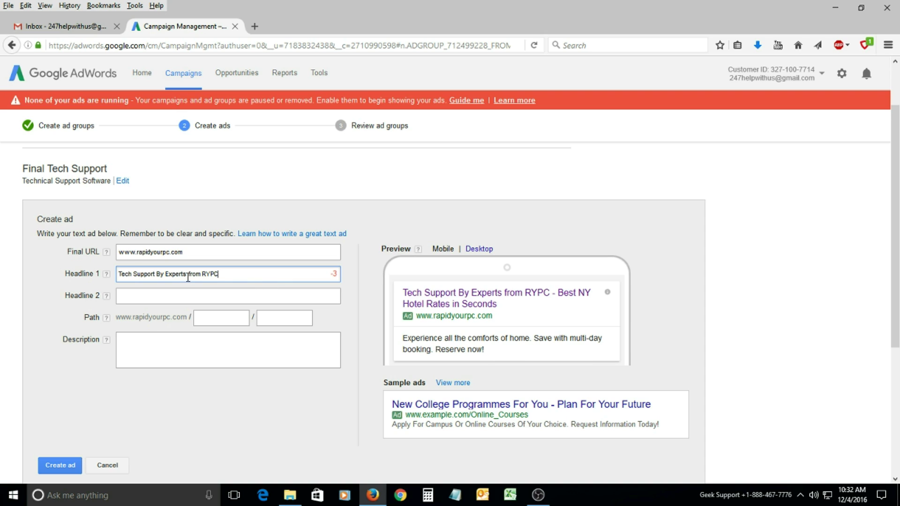
# Trim Headline 1 by removing 'By' and 'from', leaving 'Tech Support Experts RYPC'.
pyautogui.doubleClick(190, 274)
pyautogui.click(163, 274)
pyautogui.moveTo(164, 274); pyautogui.dragTo(158, 274)
pyautogui.press('BackSpace')
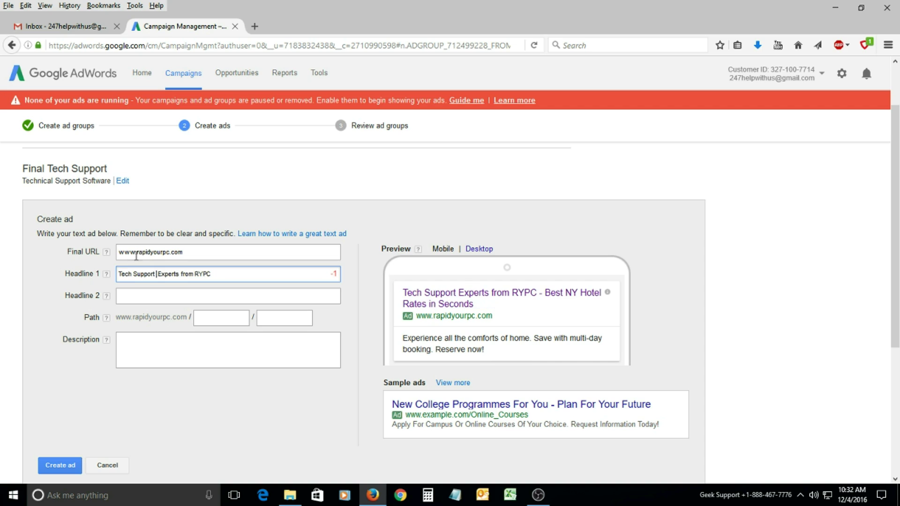
pyautogui.press('BackSpace')
pyautogui.click(190, 276)
pyautogui.moveTo(179, 275); pyautogui.dragTo(191, 274)
pyautogui.press('BackSpace')
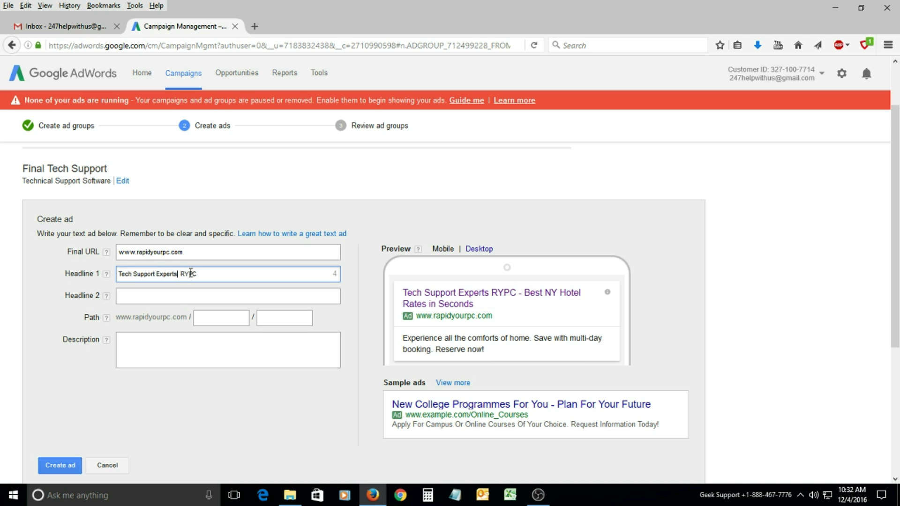
pyautogui.write('WITH')
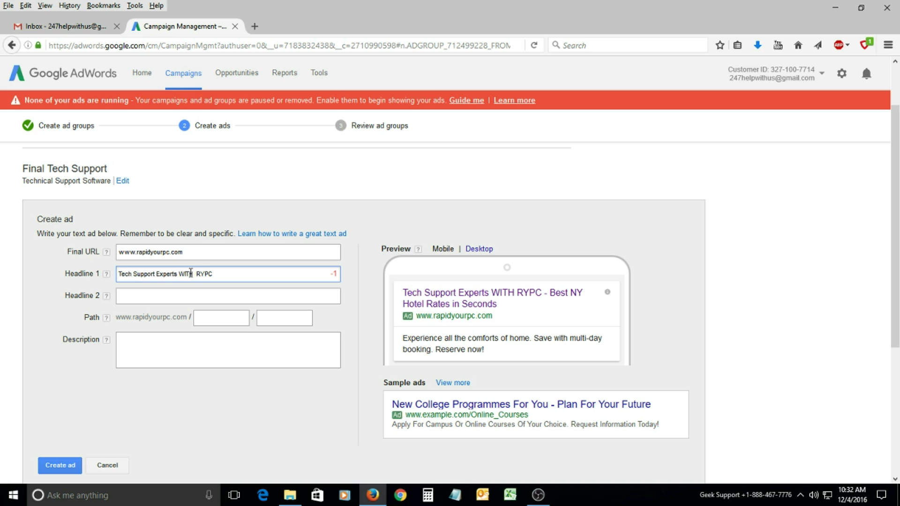
pyautogui.press('BackSpace')
pyautogui.press('BackSpace')
pyautogui.press('BackSpace')
pyautogui.press('BackSpace')
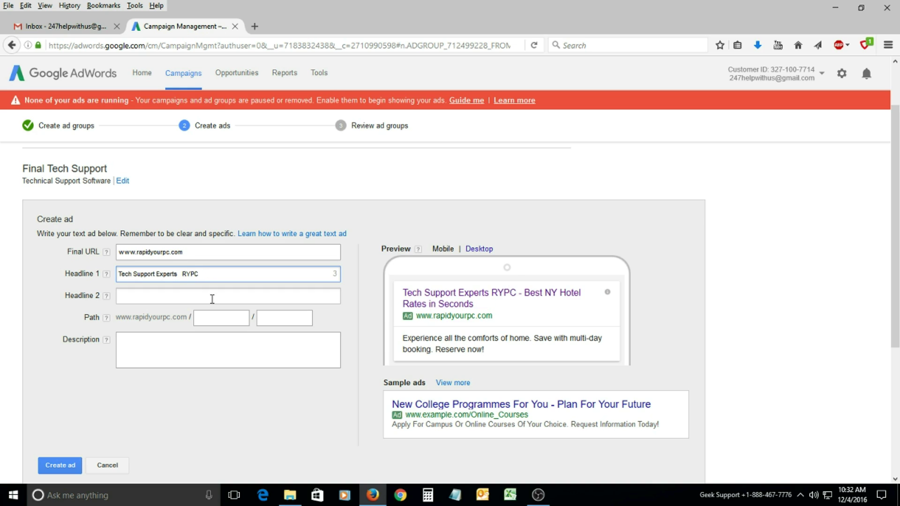
pyautogui.write('with')
pyautogui.click(212, 299)
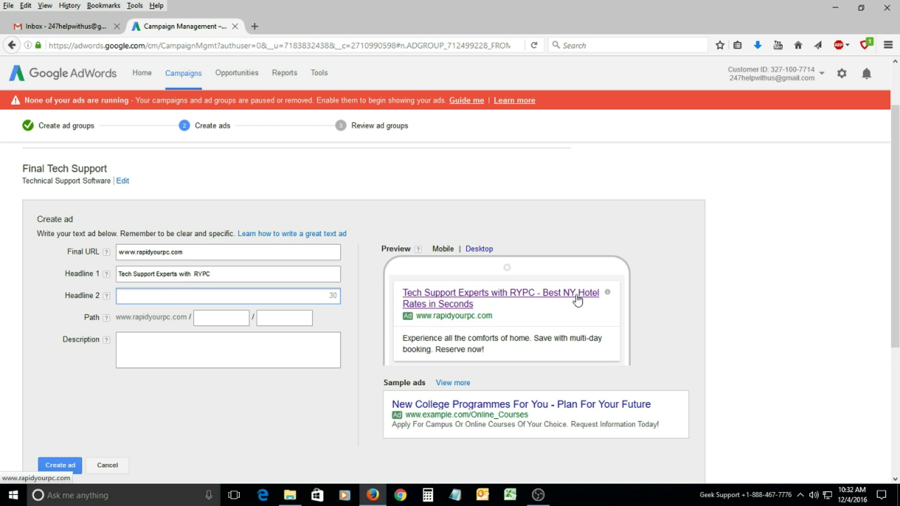
pyautogui.click(237, 278)
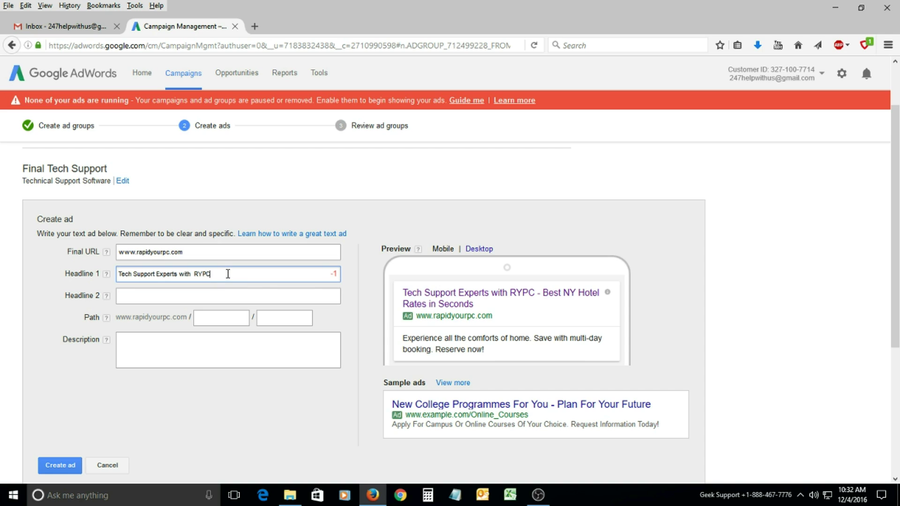
pyautogui.doubleClick(181, 274)
pyautogui.press('BackSpace')
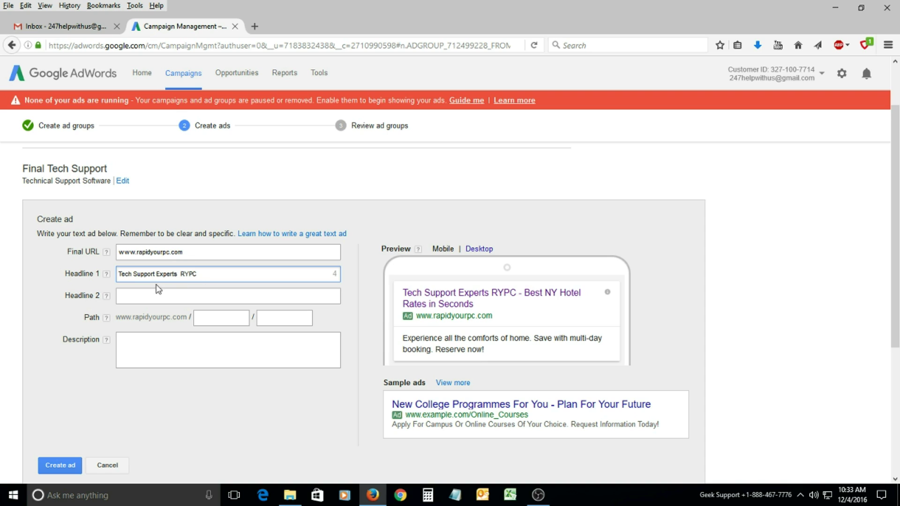
pyautogui.moveTo(201, 274); pyautogui.dragTo(118, 274)
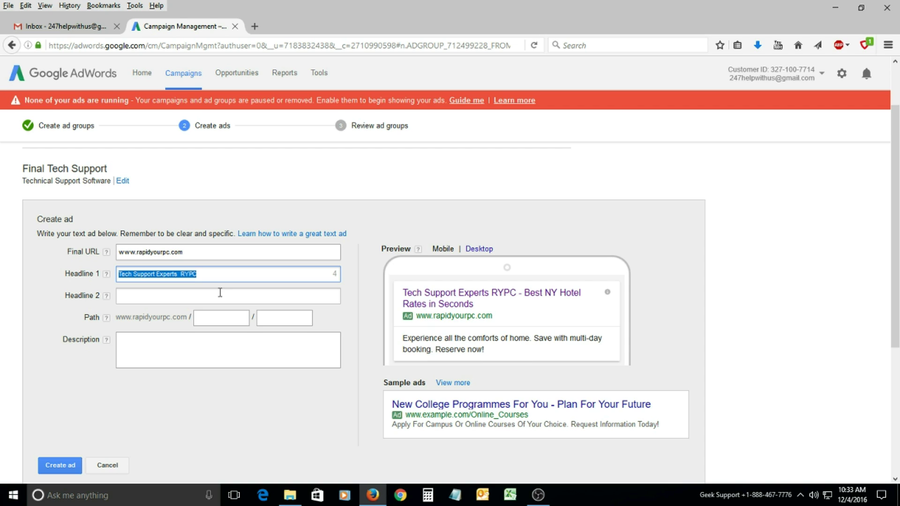
# Replace Headline 1 with 'Computer Technical Support' and set Headline 2 to 'at RYPC'.
pyautogui.write('Comp')
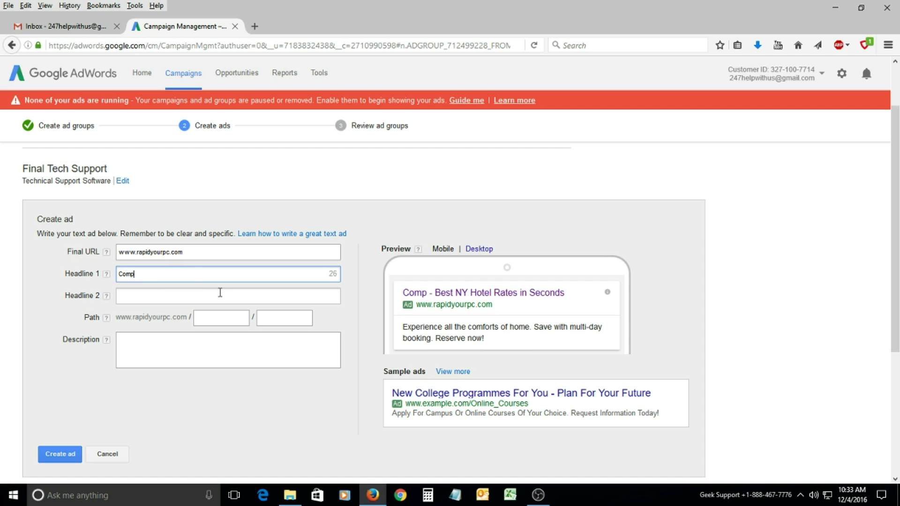
pyautogui.write('uter Techn')
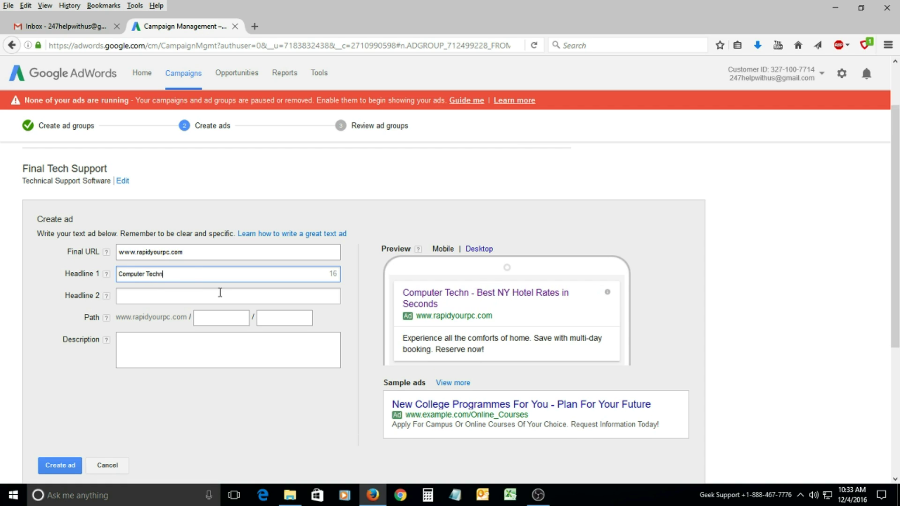
pyautogui.write('ical Su')
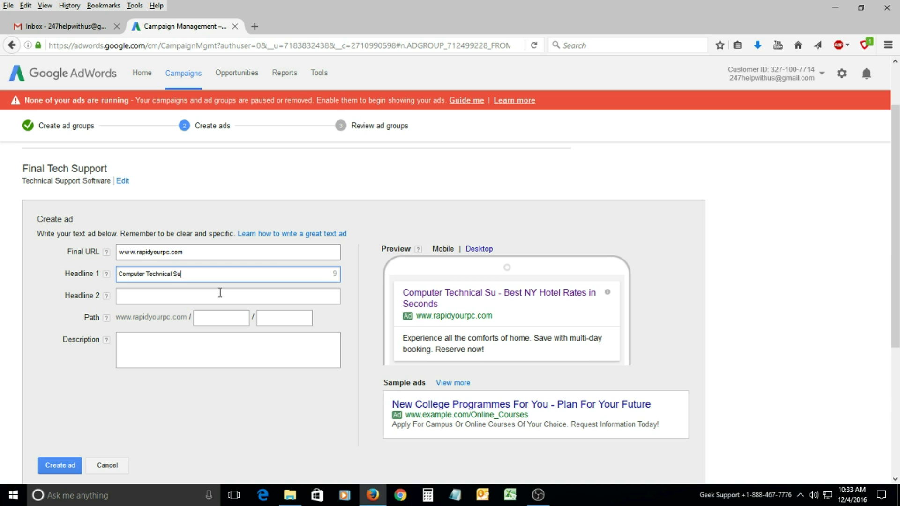
pyautogui.write('pport')
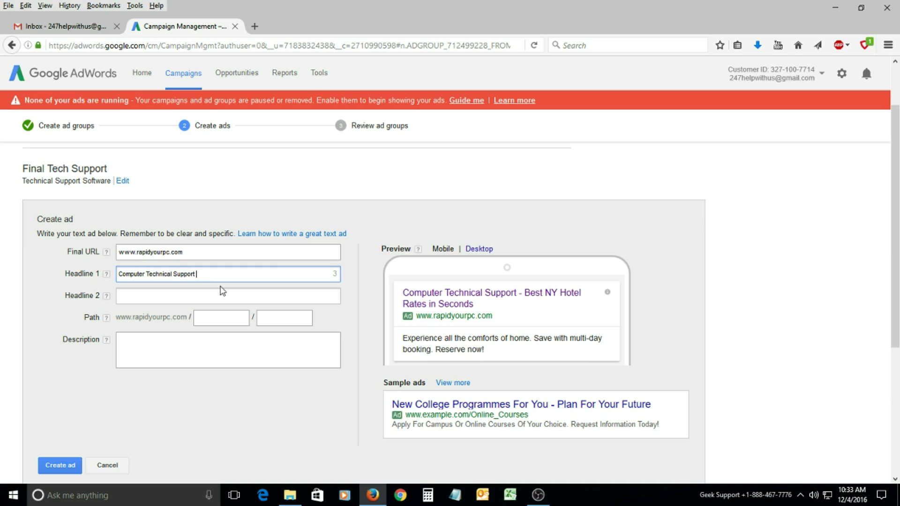
pyautogui.click(167, 294)
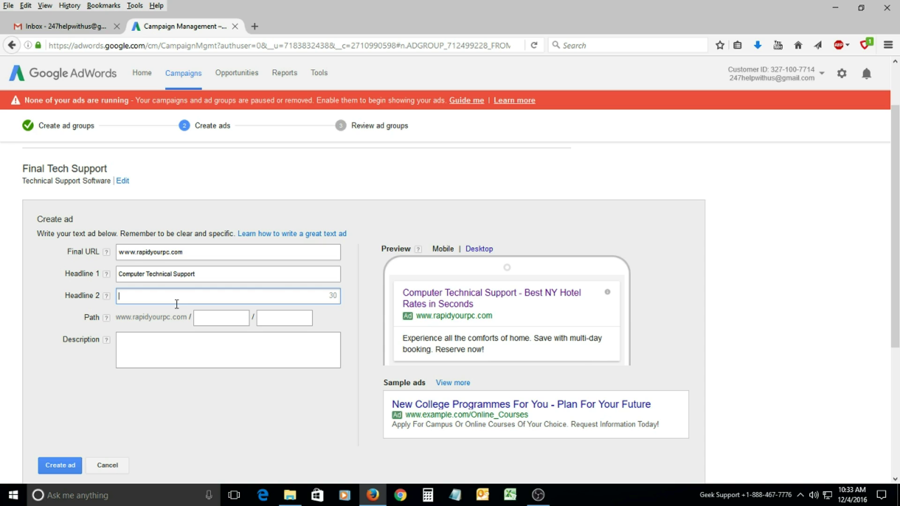
pyautogui.write('247')
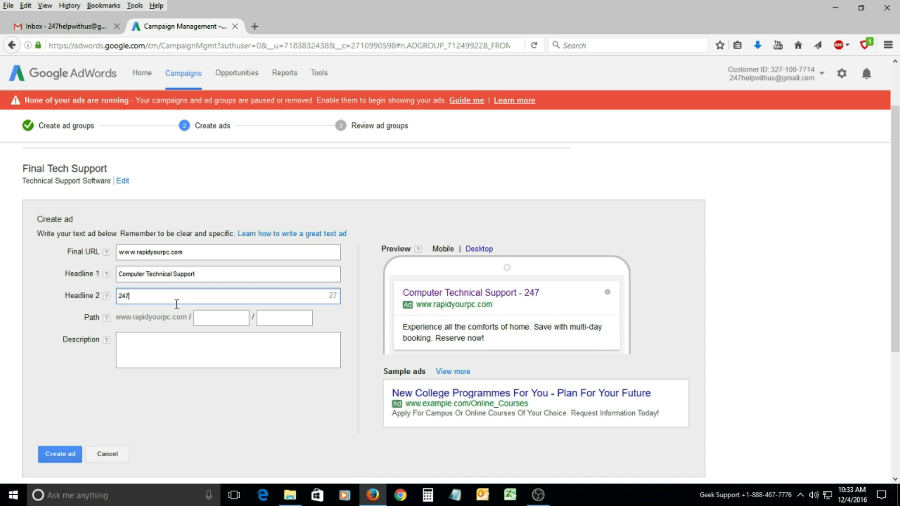
pyautogui.write('7 Support')
pyautogui.press('BackSpace')
pyautogui.press('BackSpace')
pyautogui.press('BackSpace')
pyautogui.press('BackSpace')
pyautogui.press('BackSpace')
pyautogui.press('BackSpace')
pyautogui.press('BackSpace')
pyautogui.press('BackSpace')
pyautogui.press('BackSpace')
pyautogui.press('BackSpace')
pyautogui.press('BackSpace')
pyautogui.press('BackSpace')
pyautogui.press('BackSpace')
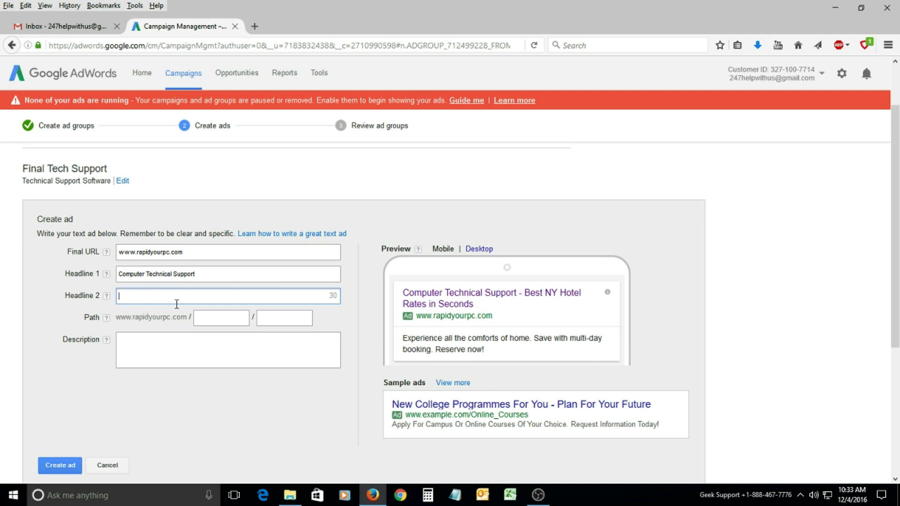
pyautogui.write('R')
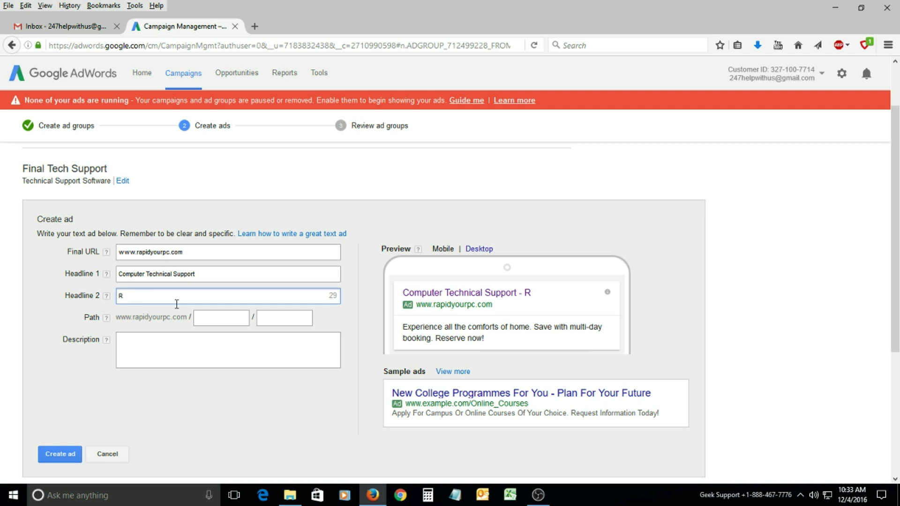
pyautogui.press('BackSpace')
pyautogui.write('AT')
pyautogui.press('BackSpace')
pyautogui.press('BackSpace')
pyautogui.press('BackSpace')
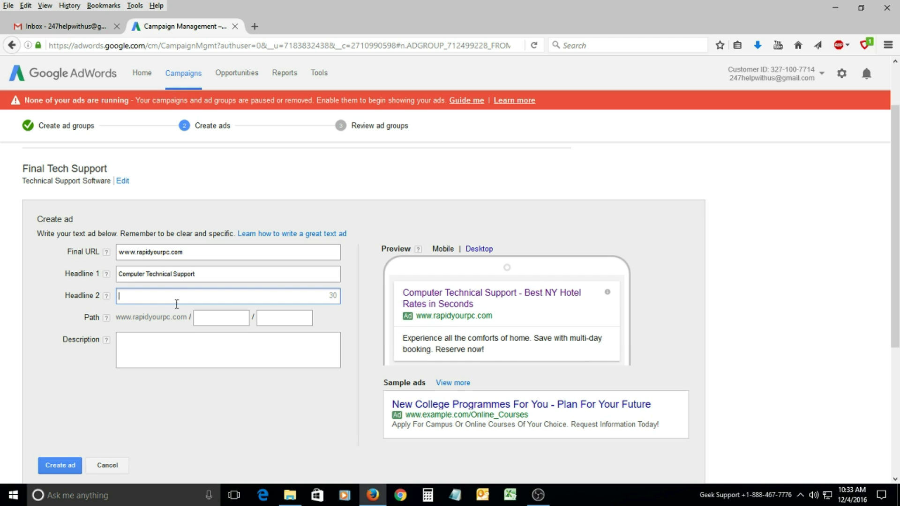
pyautogui.write('at RYPC')
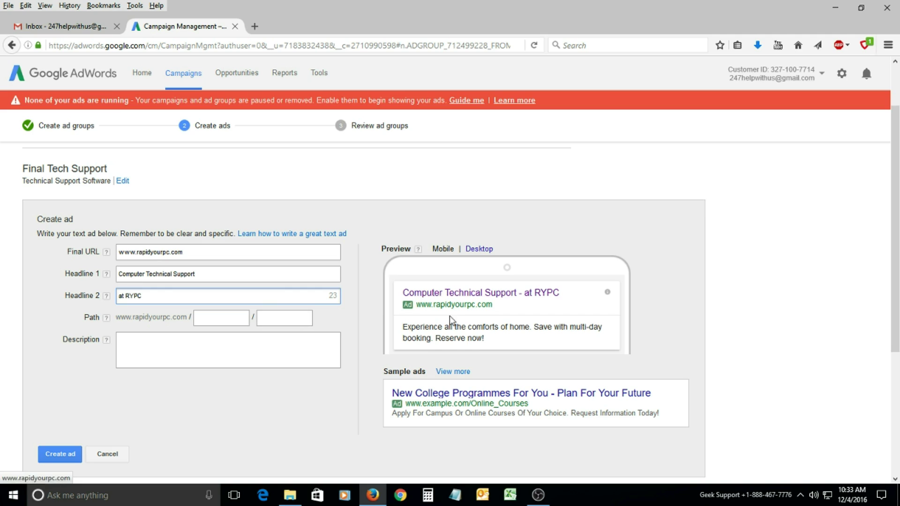
pyautogui.click(207, 319)
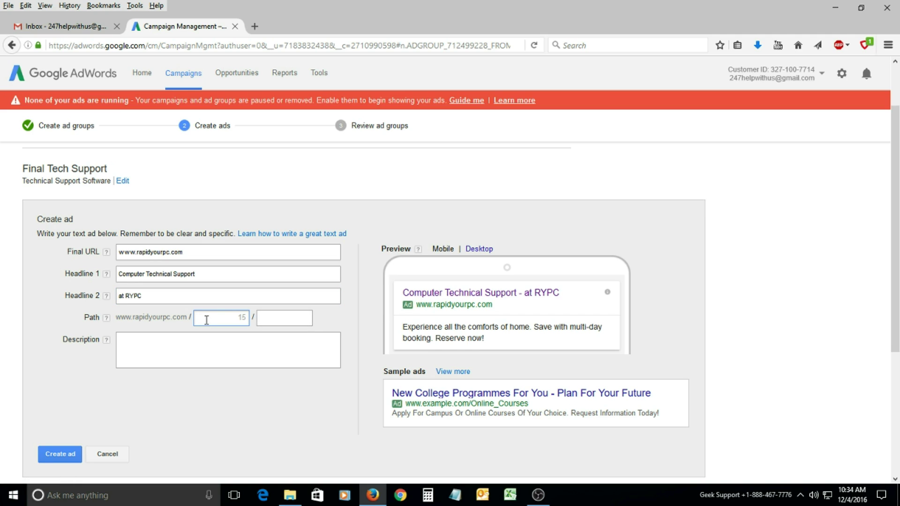
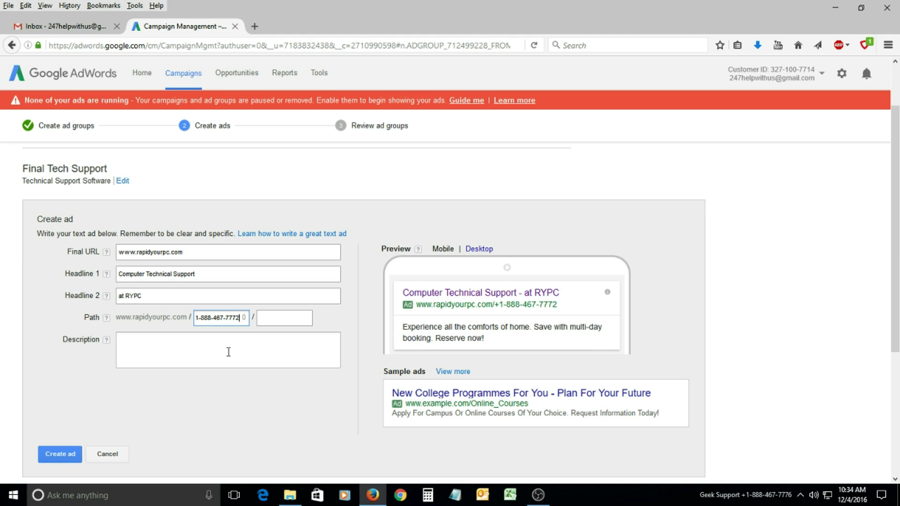
# Enter the support phone number as display path 1, leaving path 2 empty.
pyautogui.click(272, 320)
pyautogui.write('GHFH')
pyautogui.doubleClick(267, 318)
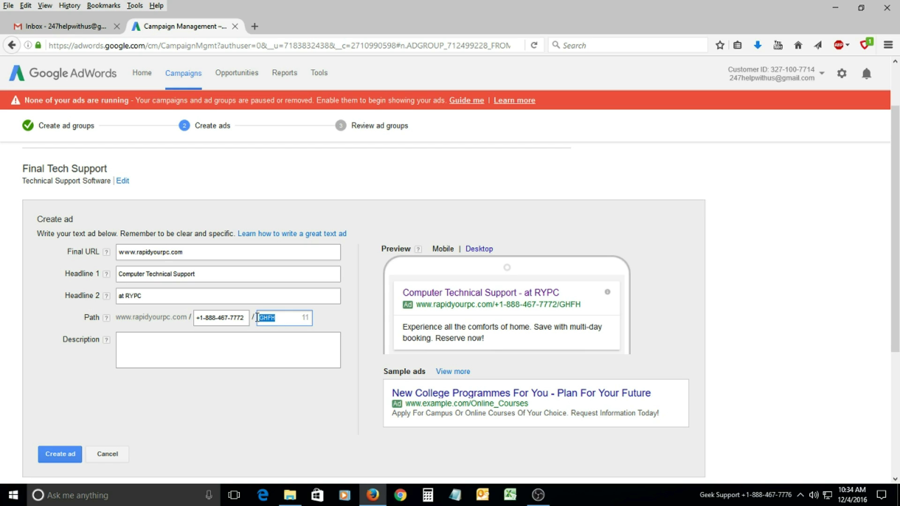
pyautogui.press('BackSpace')
pyautogui.click(213, 343)
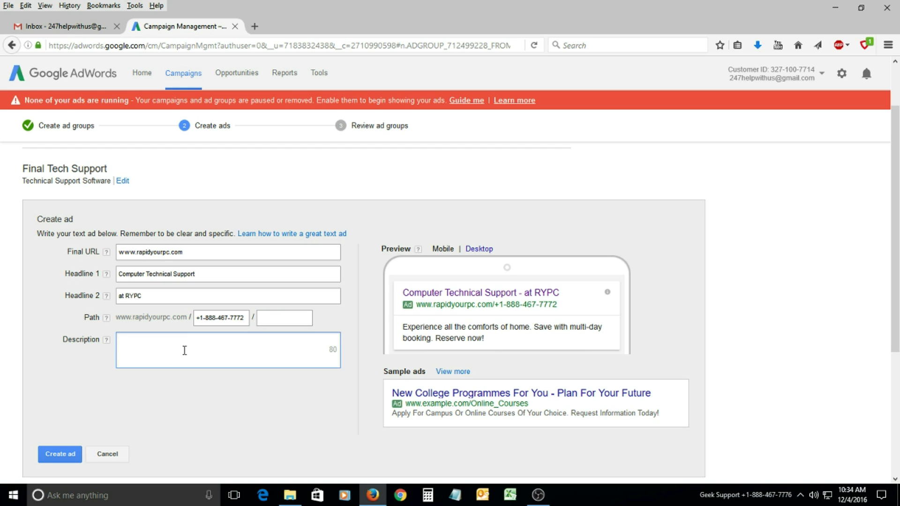
# Write the description '24*7 Support, PC Help , Boost your PC Today', fixing the capitalisation.
pyautogui.write('24*7 sUPPORT')
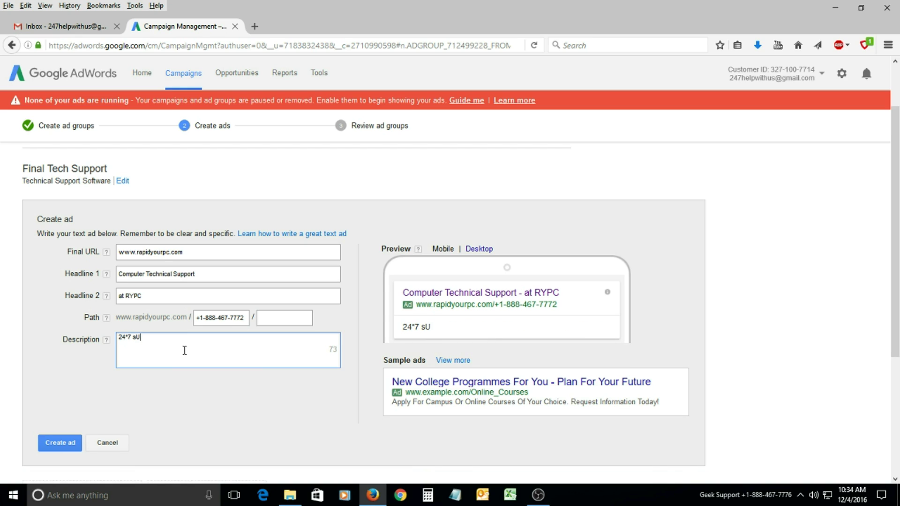
pyautogui.press('BackSpace')
pyautogui.write(', ad')
pyautogui.press('BackSpace')
pyautogui.press('BackSpace')
pyautogui.press('BackSpace')
pyautogui.press('BackSpace')
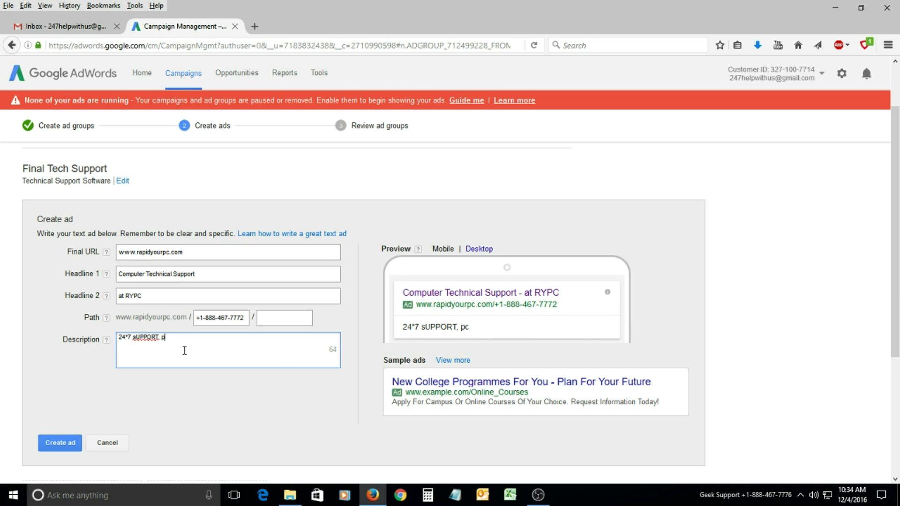
pyautogui.press('BackSpace')
pyautogui.press('BackSpace')
pyautogui.press('BackSpace')
pyautogui.press('BackSpace')
pyautogui.press('BackSpace')
pyautogui.press('BackSpace')
pyautogui.press('BackSpace')
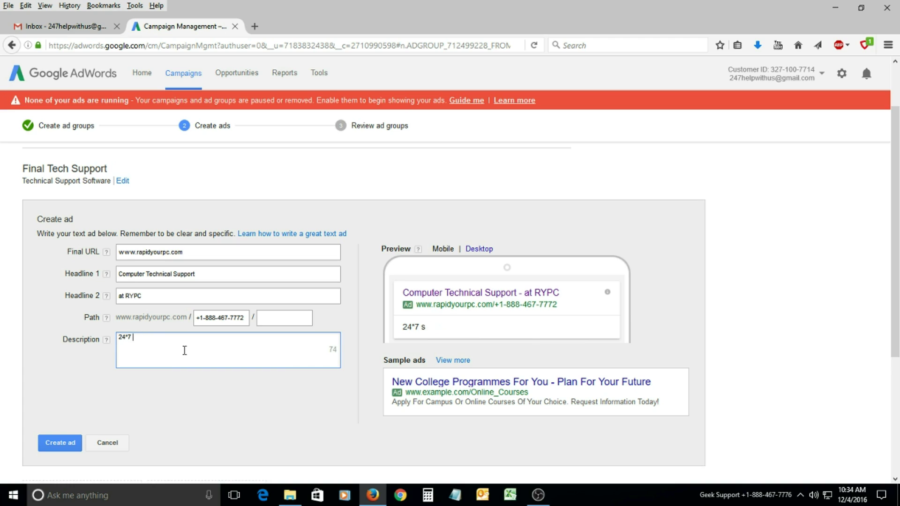
pyautogui.write('Support, PC')
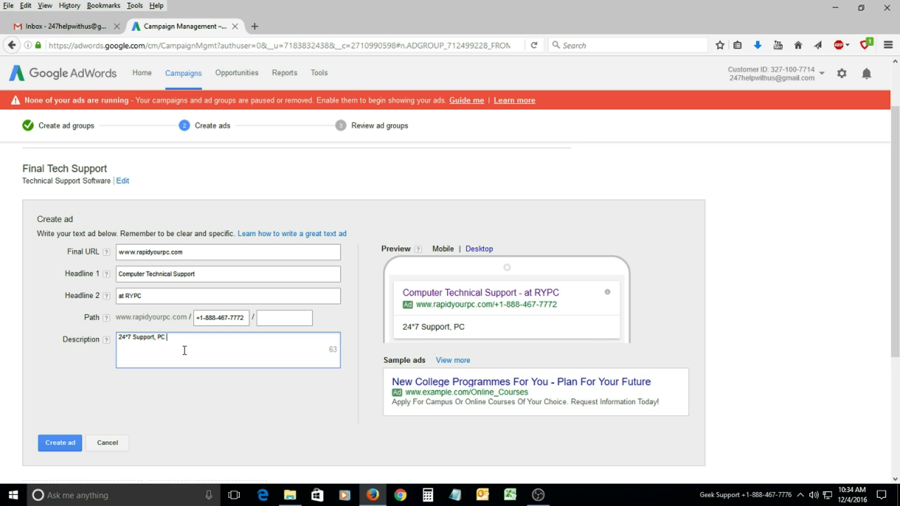
pyautogui.write(' Help , Boost your ')
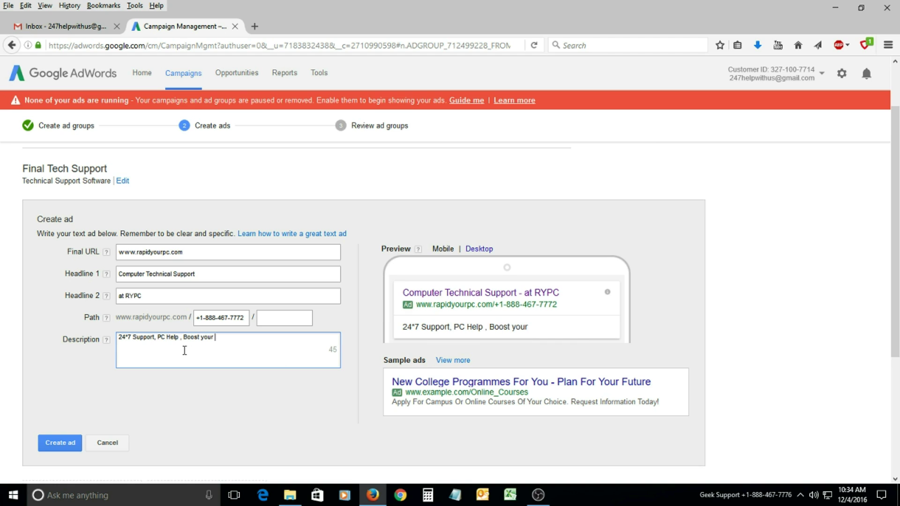
pyautogui.write('pc Today')
pyautogui.press('BackSpace')
pyautogui.press('BackSpace')
pyautogui.write('PC')
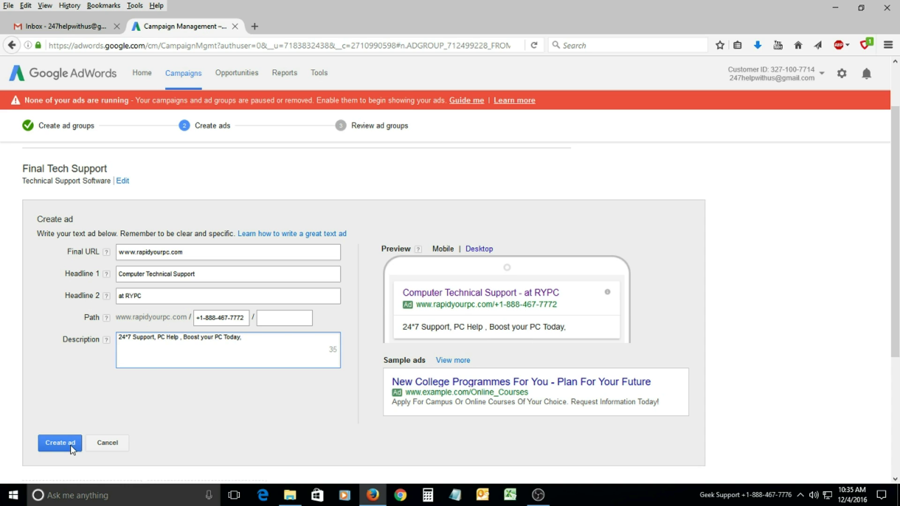
# Create the ad and check its landing page in a temporary tab.
pyautogui.click(262, 346)
pyautogui.click(60, 443)
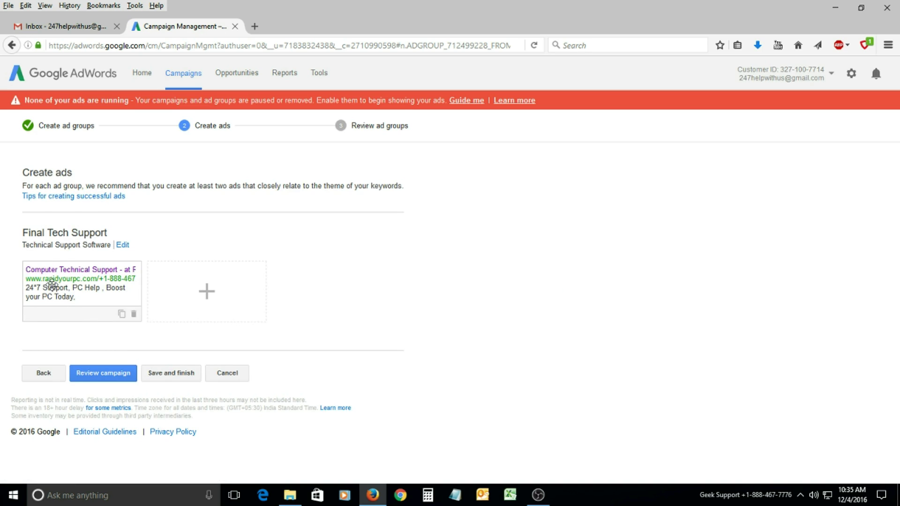
pyautogui.click(122, 279)
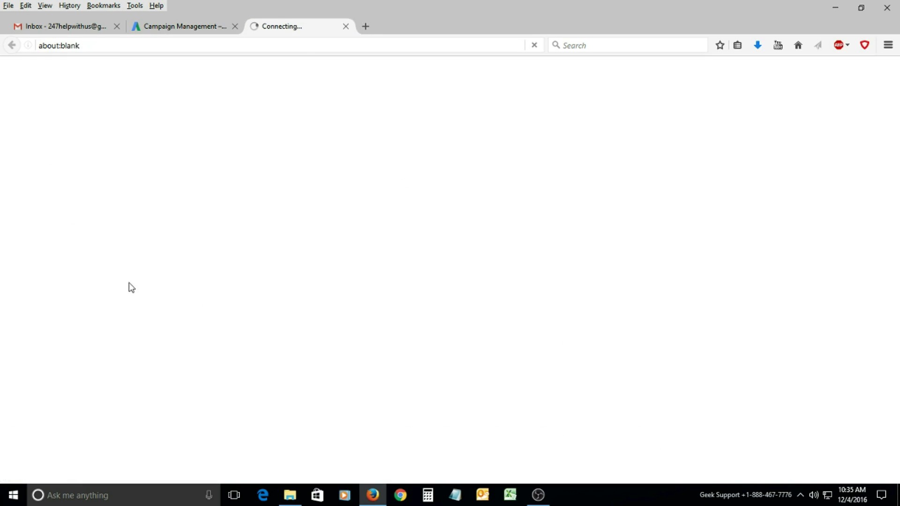
pyautogui.click(352, 26)
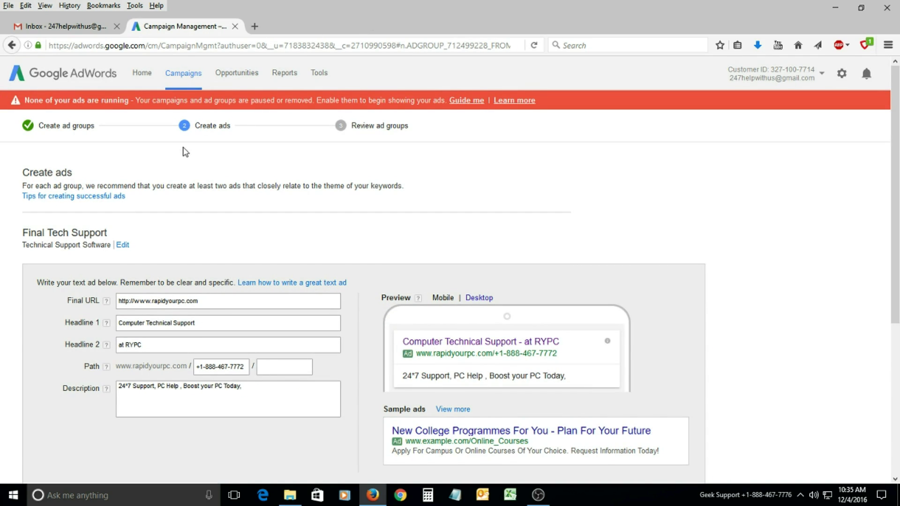
# Review the whole campaign and save it to finish setup.
pyautogui.scroll(-5, 176, 408)
pyautogui.scroll(-1, 176, 407)
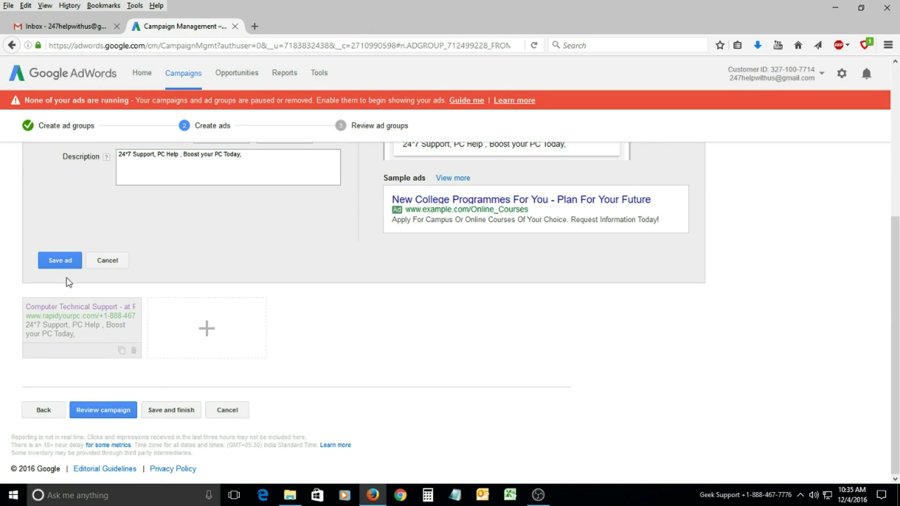
pyautogui.click(115, 416)
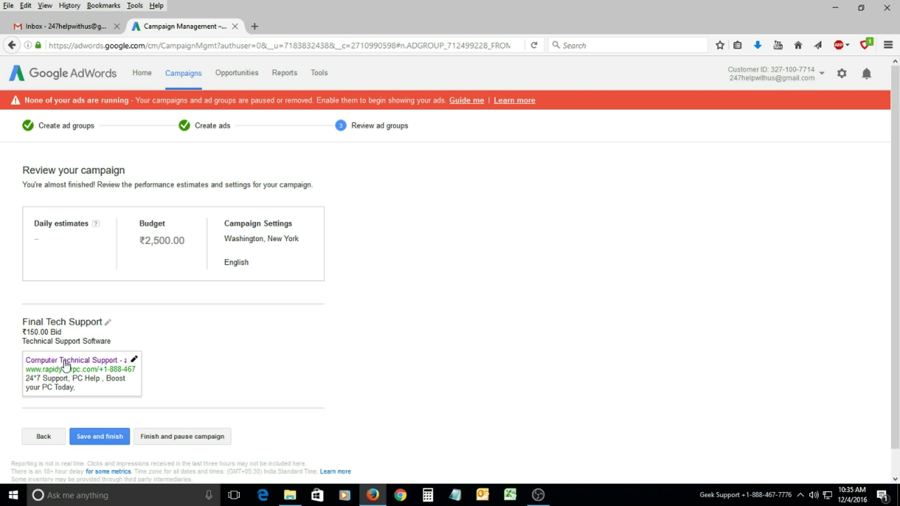
pyautogui.click(113, 443)
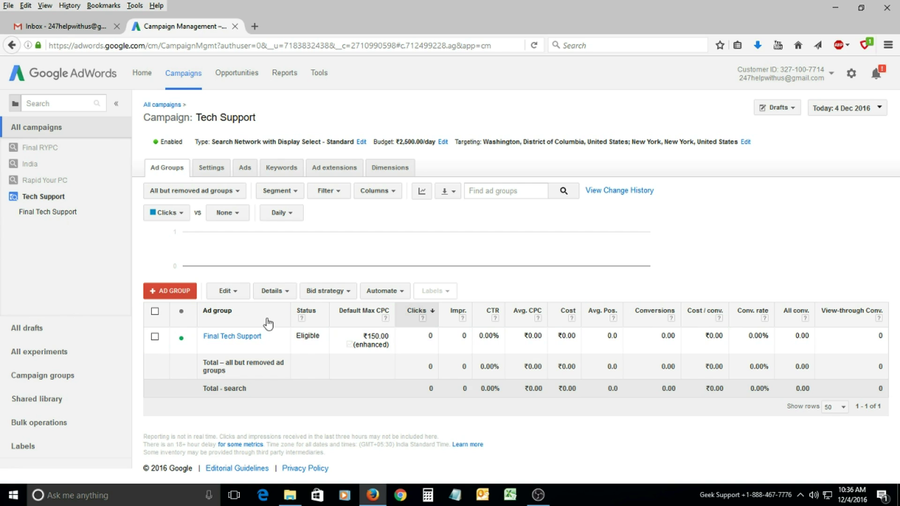
# Set the Tech Support campaign status to Paused.
pyautogui.rightClick(186, 145)
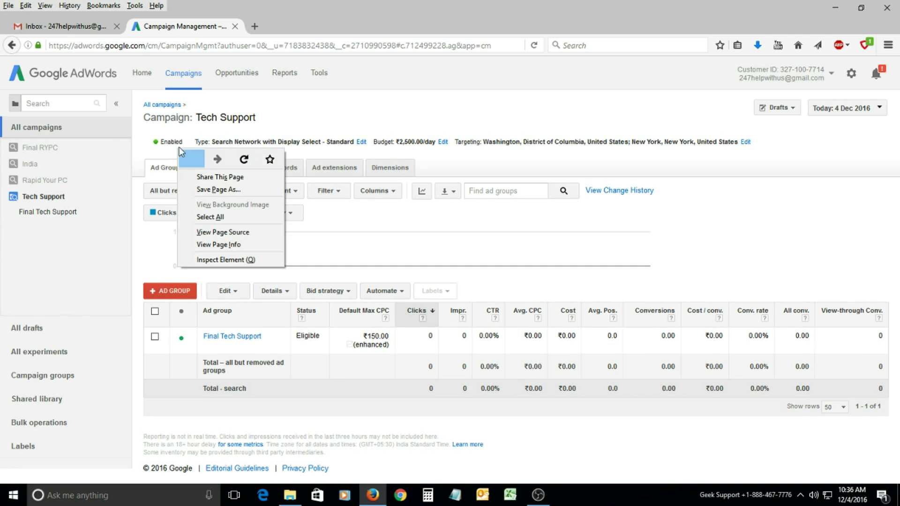
pyautogui.click(186, 143)
pyautogui.click(173, 173)
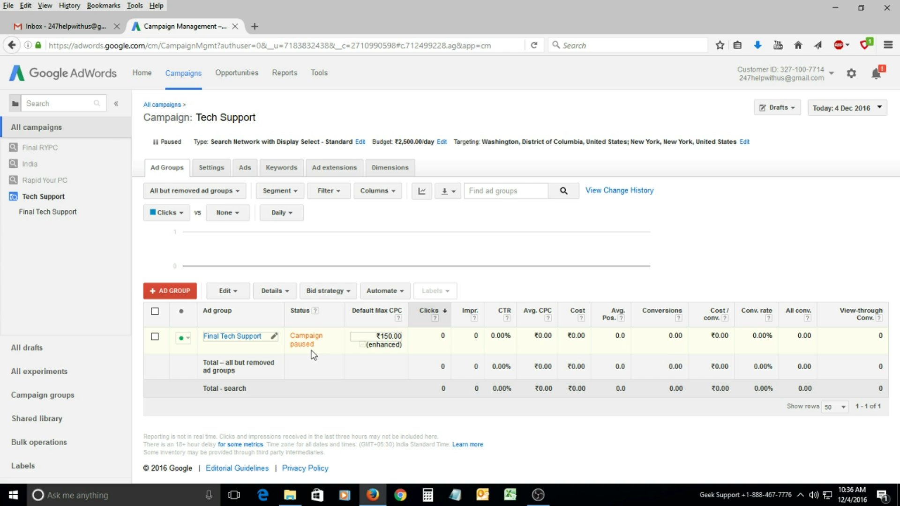
# Open the Final Tech Support ad group's keyword Technical Support Software.
pyautogui.click(244, 339)
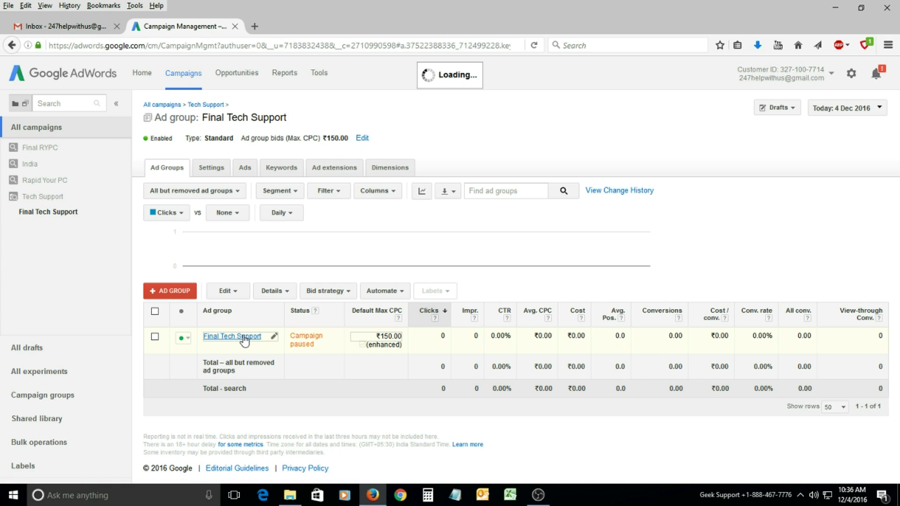
pyautogui.scroll(-3, 256, 339)
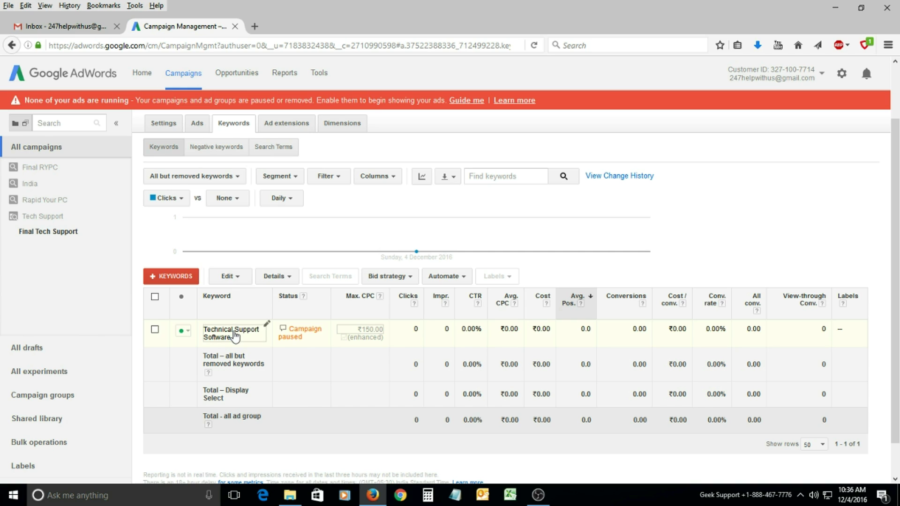
pyautogui.click(235, 336)
pyautogui.click(295, 389)
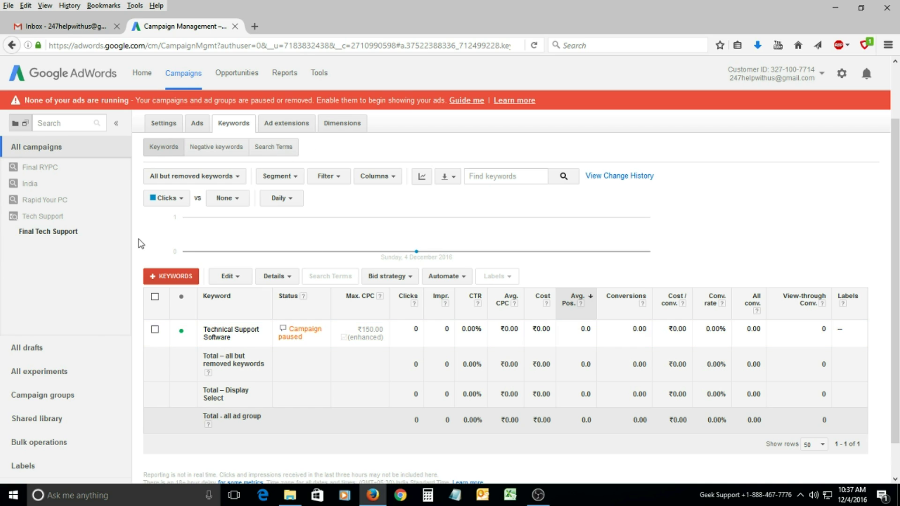
# Start the guide for enabling paused campaigns, reach the all-campaigns list, then exit the guide.
pyautogui.click(469, 103)
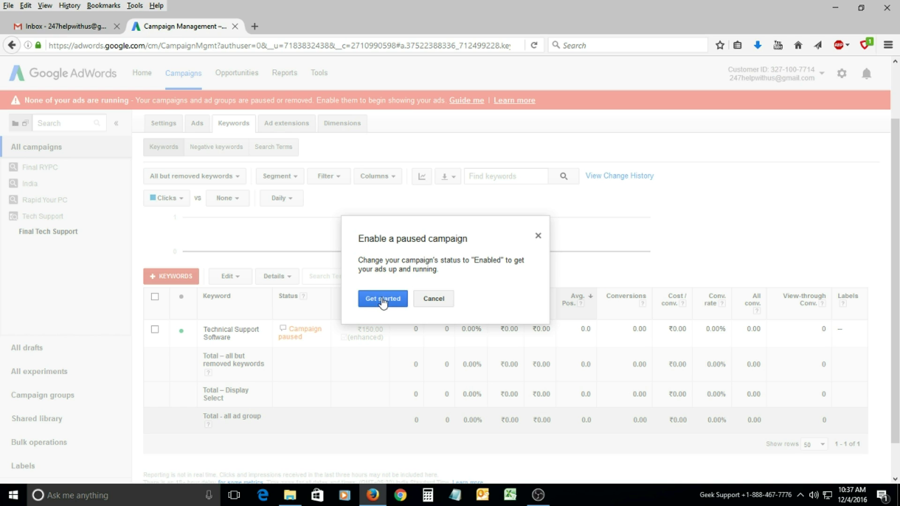
pyautogui.click(382, 301)
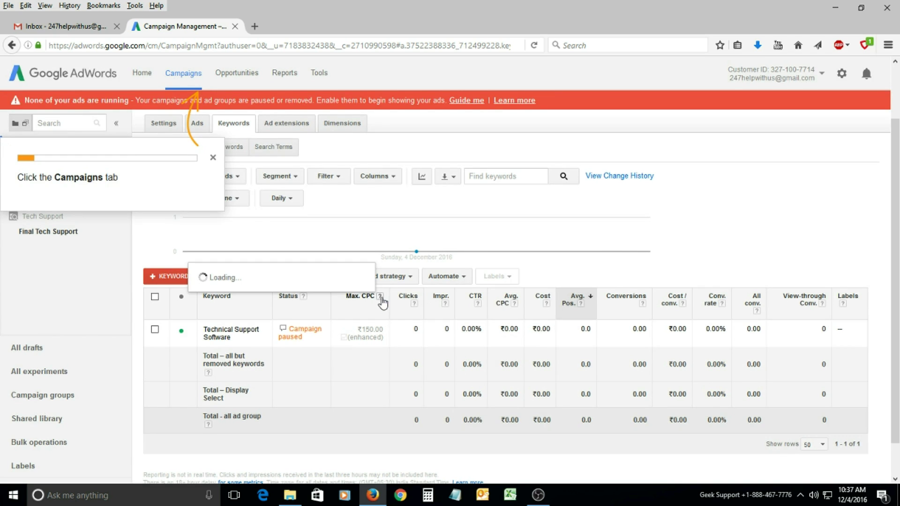
pyautogui.click(192, 77)
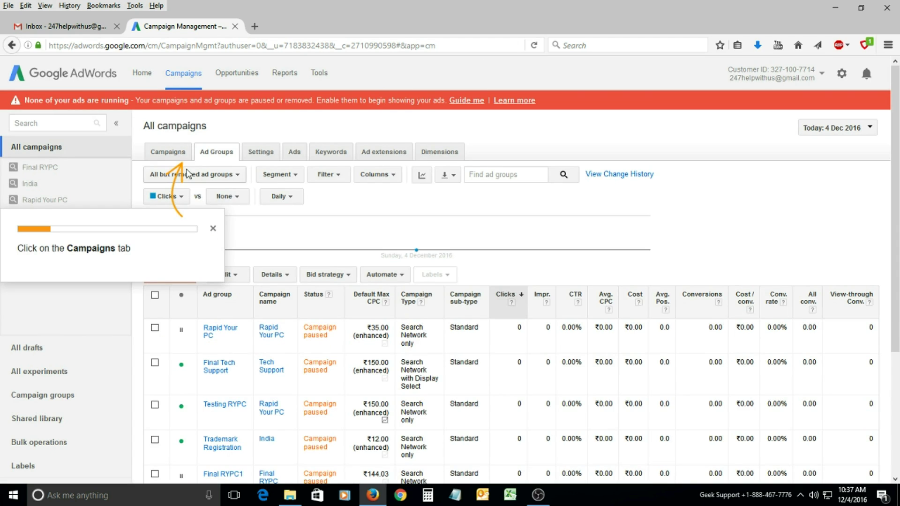
pyautogui.click(181, 158)
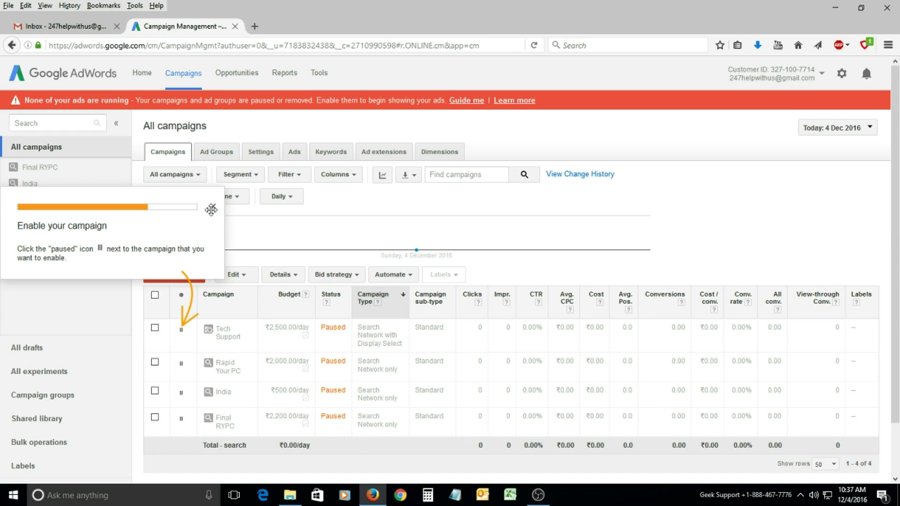
pyautogui.click(213, 206)
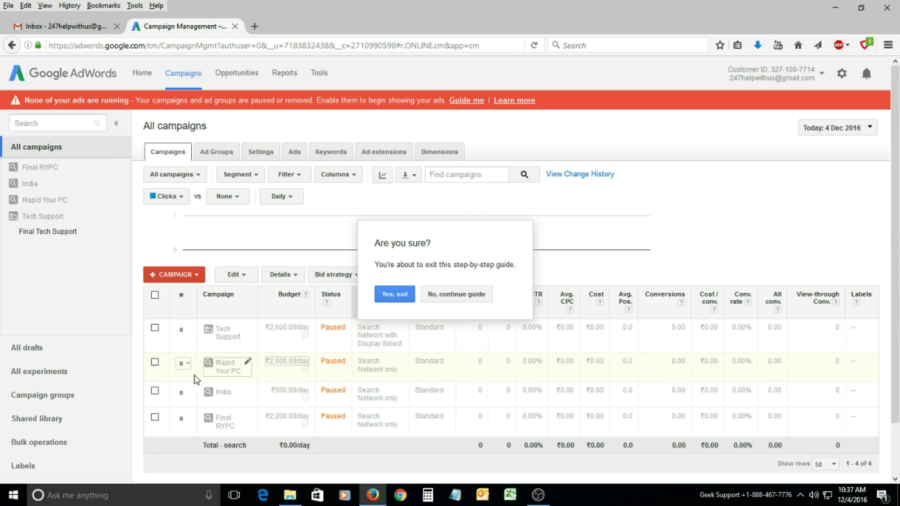
pyautogui.click(443, 298)
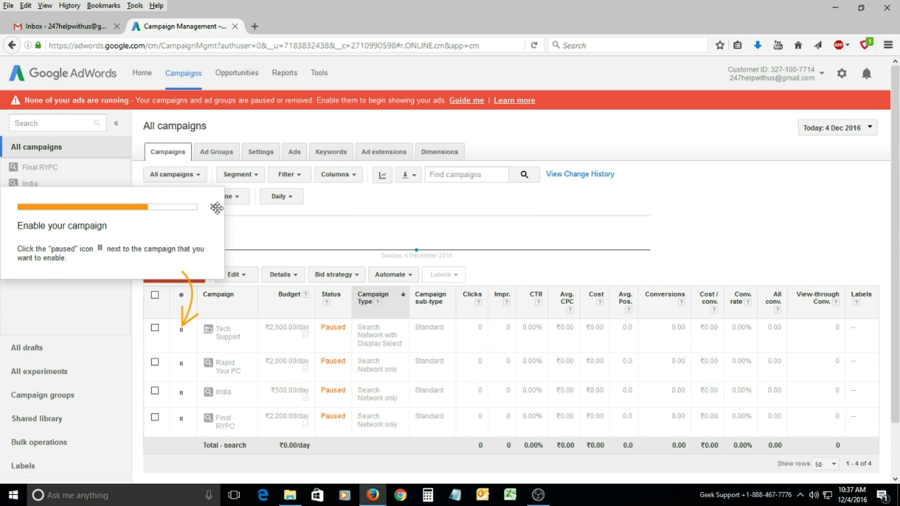
pyautogui.click(213, 206)
pyautogui.click(393, 294)
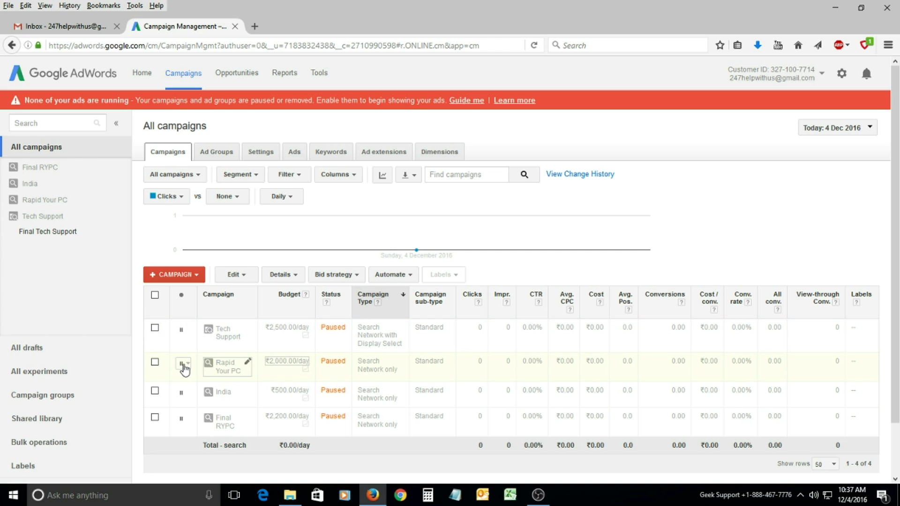
# Set the Rapid Your PC campaign status to Enabled and open the campaign.
pyautogui.click(184, 366)
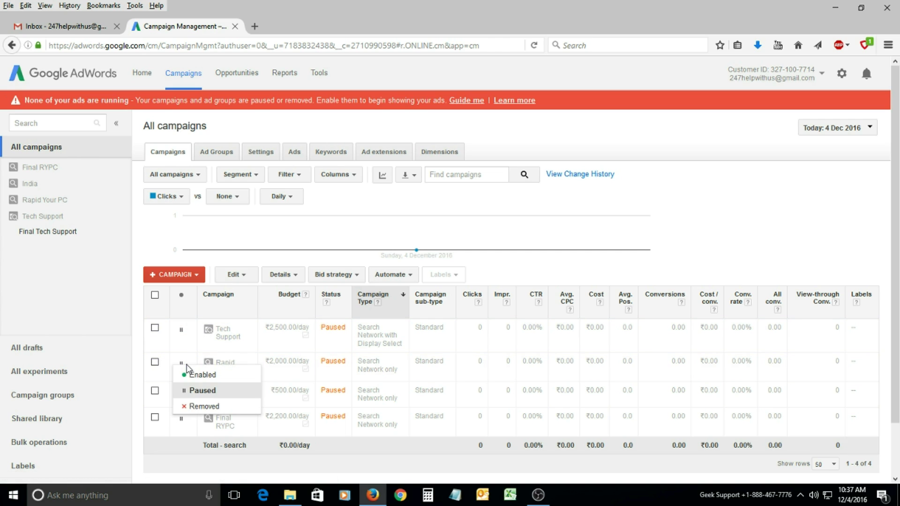
pyautogui.click(199, 374)
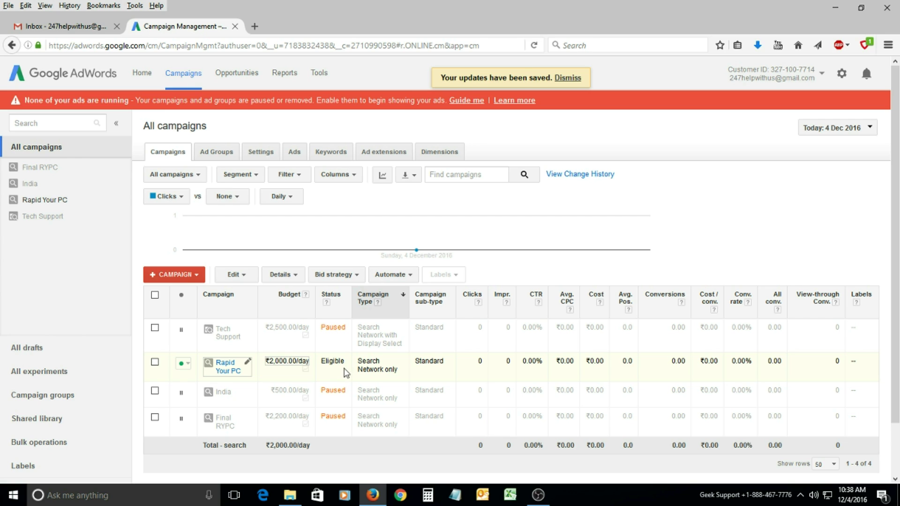
pyautogui.click(225, 369)
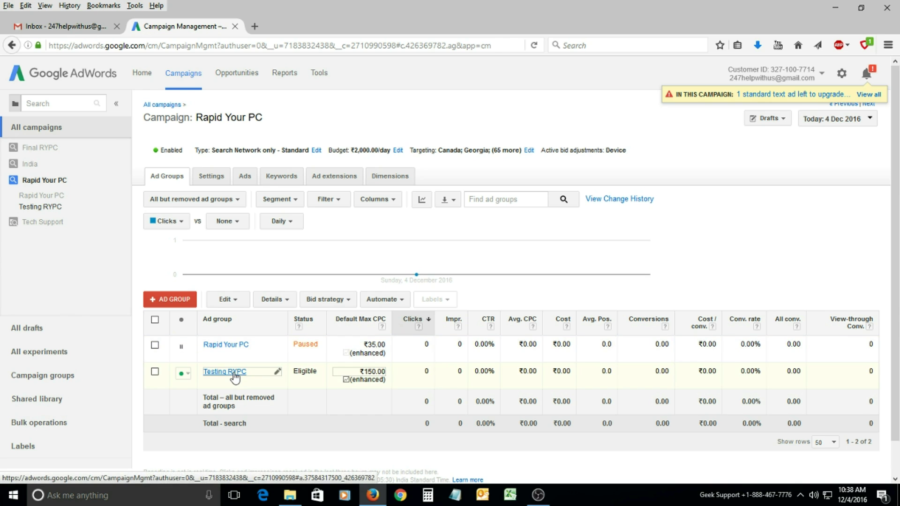
# Open the Testing RYPC ad group and look through its keyword list.
pyautogui.click(226, 371)
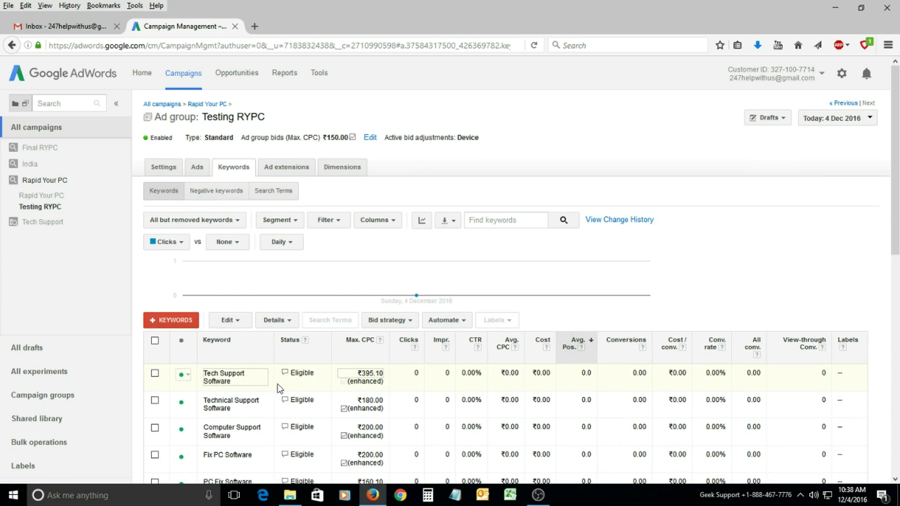
pyautogui.scroll(-5, 227, 357)
pyautogui.scroll(-3, 274, 340)
pyautogui.scroll(6, 278, 344)
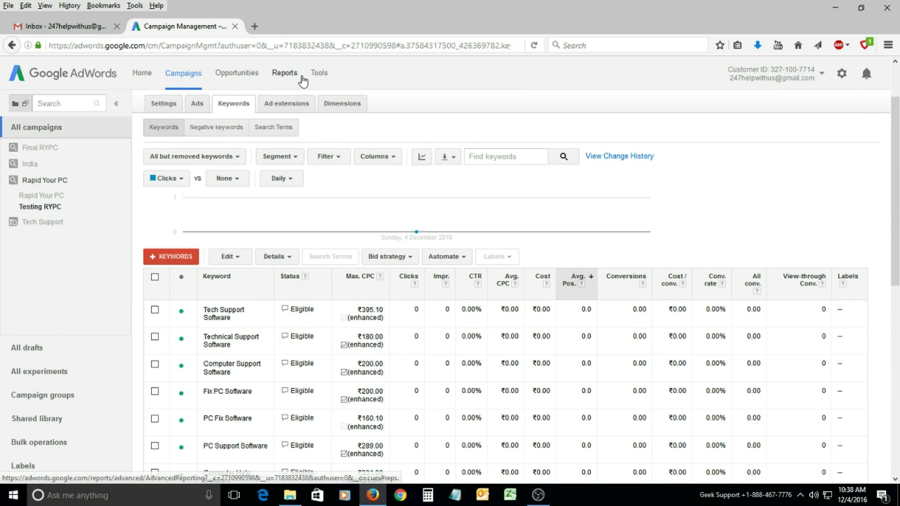
# Open Ad Preview and Diagnosis from the Tools list in a new browser tab.
pyautogui.click(319, 75)
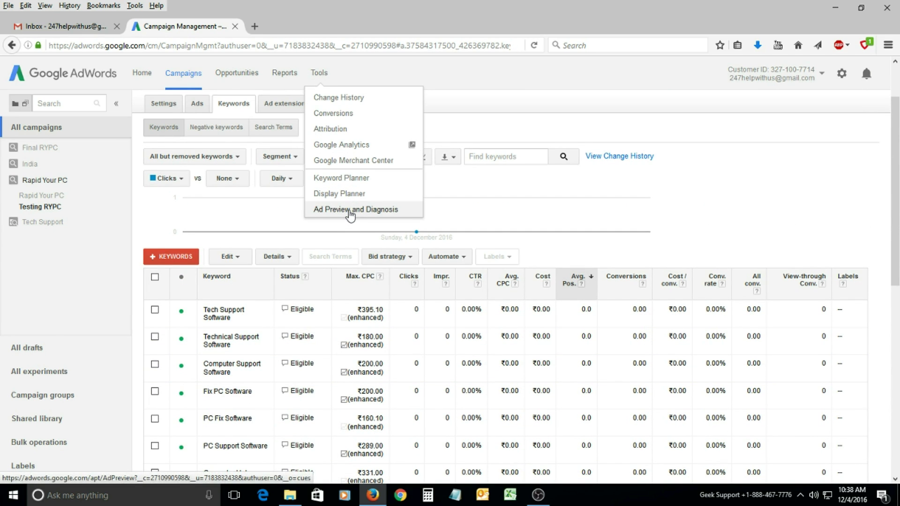
pyautogui.rightClick(350, 214)
pyautogui.click(375, 221)
pyautogui.click(281, 27)
pyautogui.click(182, 26)
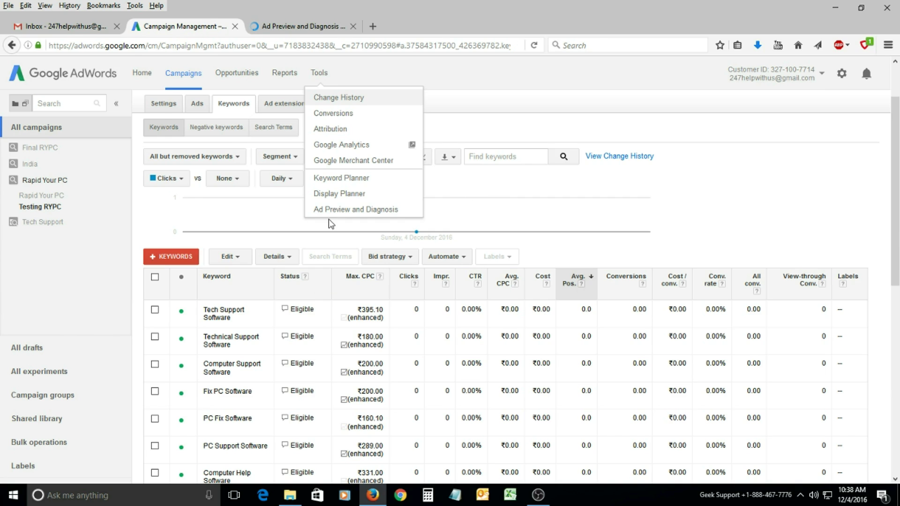
pyautogui.click(192, 202)
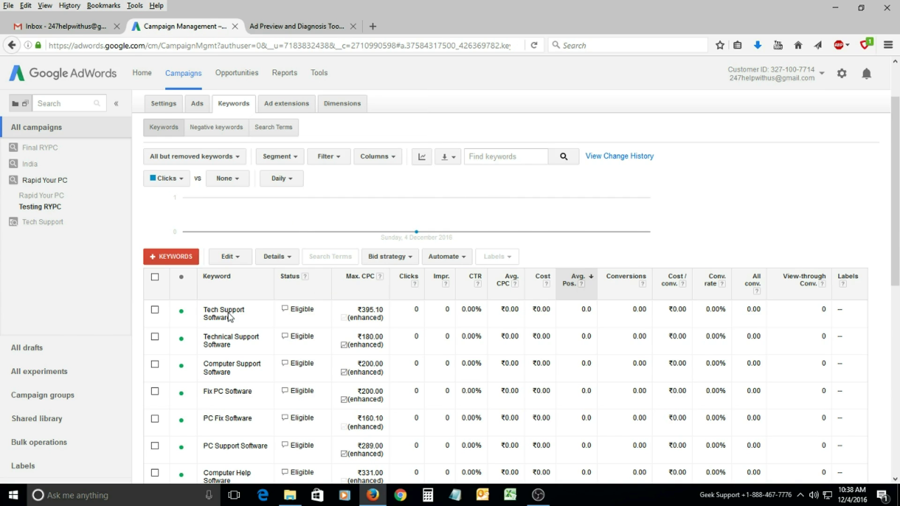
# Review the Testing RYPC keyword statuses, then switch to the Ad Preview and Diagnosis tab.
pyautogui.scroll(-2, 229, 318)
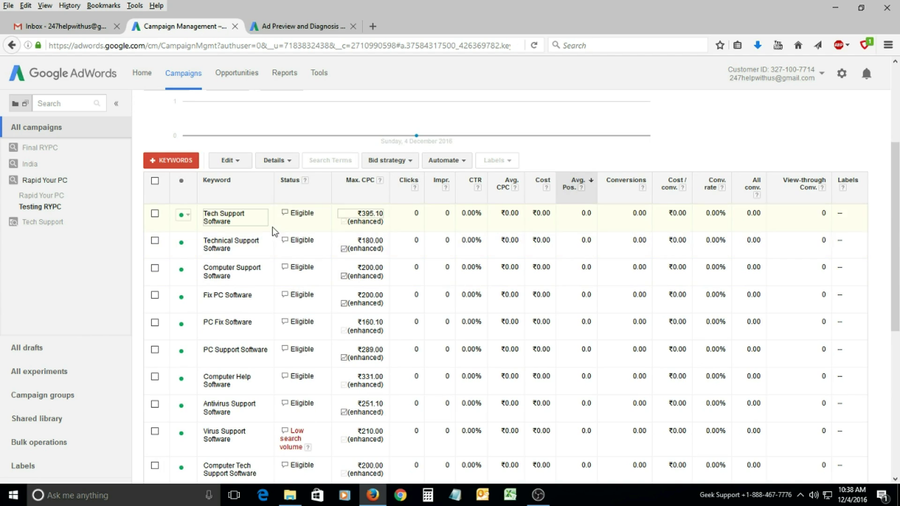
pyautogui.scroll(-4, 275, 231)
pyautogui.scroll(4, 249, 229)
pyautogui.scroll(-1, 430, 373)
pyautogui.scroll(-6, 430, 373)
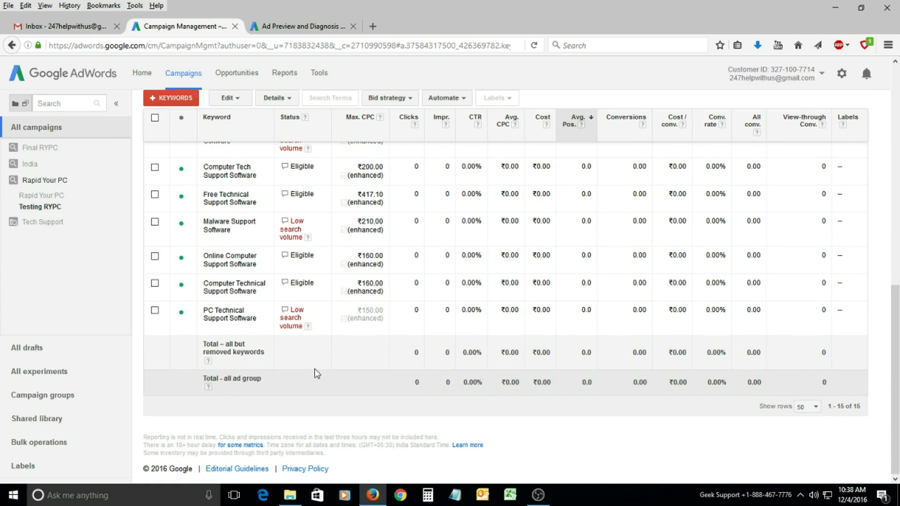
pyautogui.scroll(5, 315, 276)
pyautogui.scroll(-1, 303, 322)
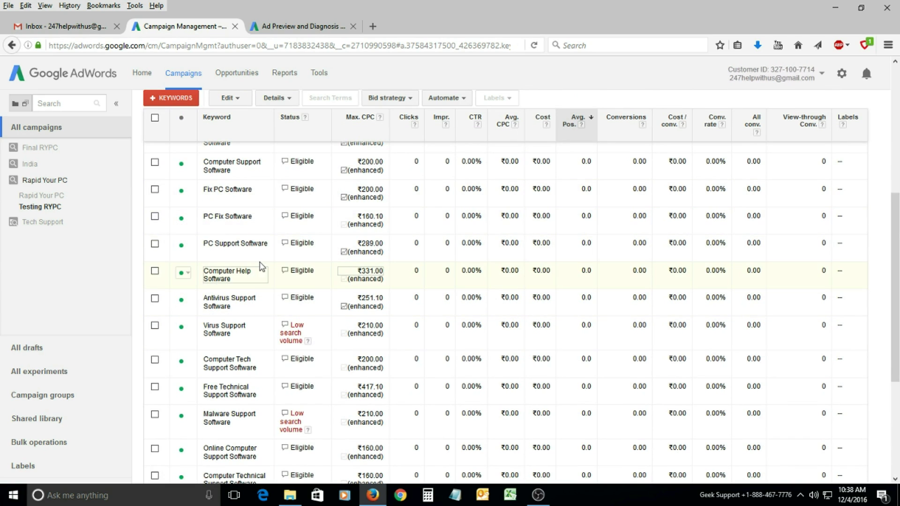
pyautogui.scroll(6, 234, 267)
pyautogui.click(295, 27)
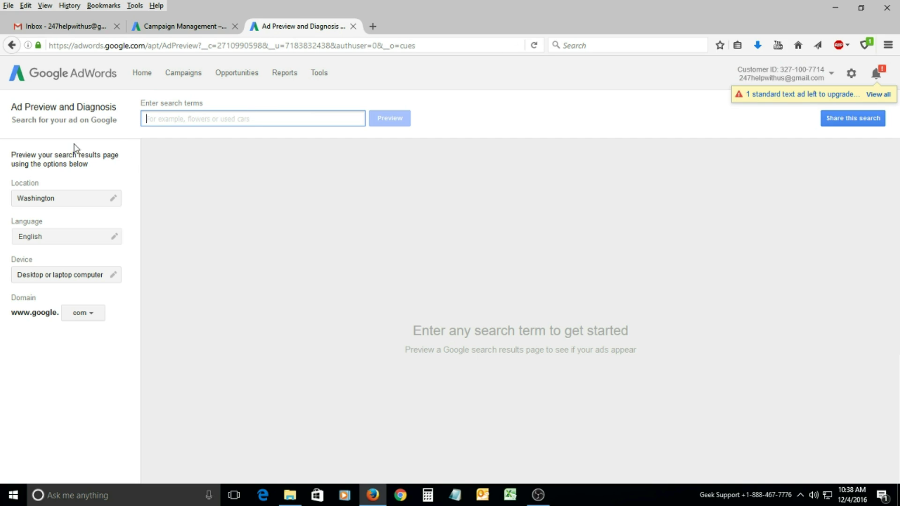
# Preview 'Technical Support Software' in Washington and scroll down to the Rapid Your PC ad.
pyautogui.click(209, 27)
pyautogui.click(303, 27)
pyautogui.write('tech')
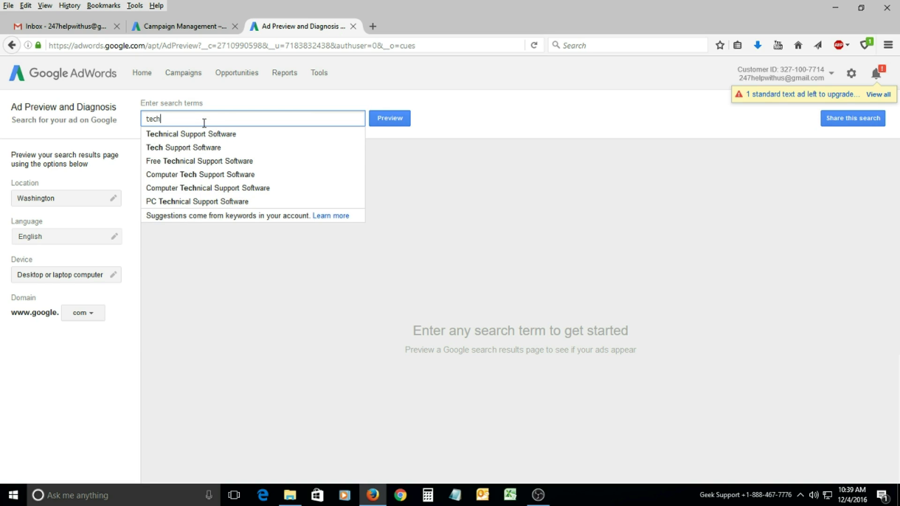
pyautogui.press('Down')
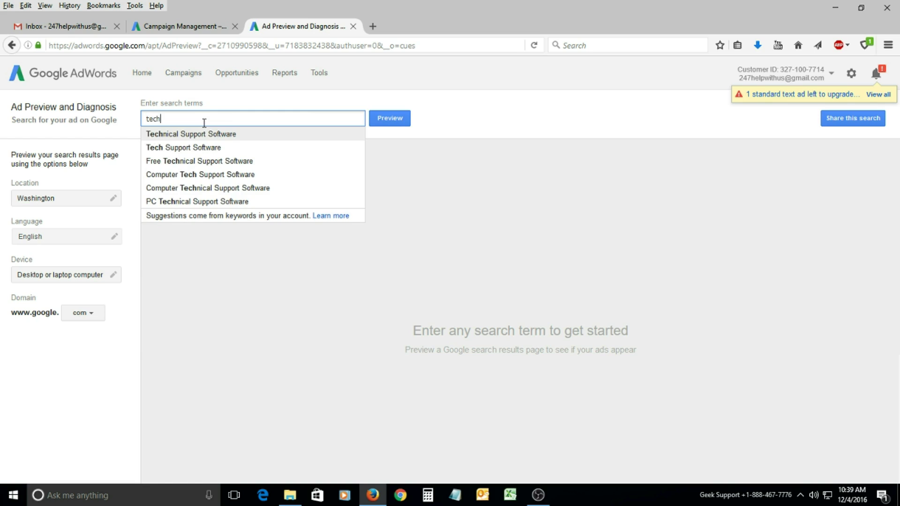
pyautogui.press('Return')
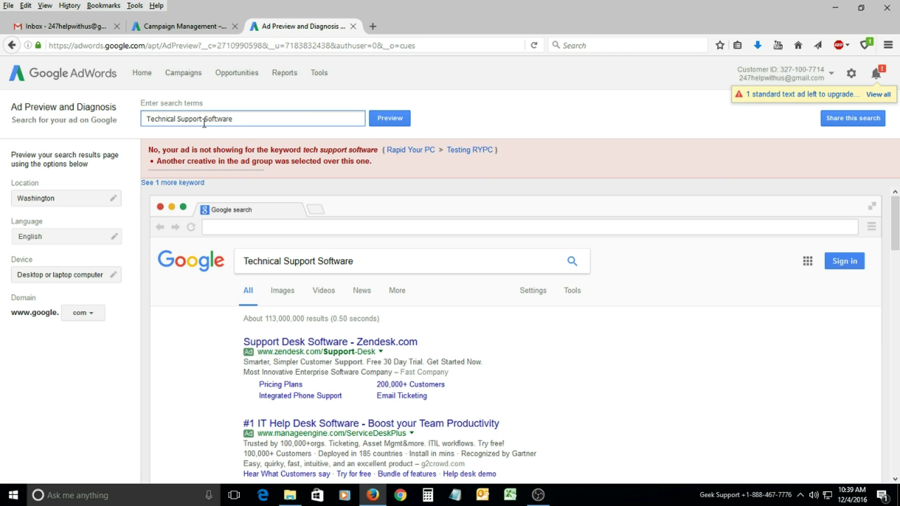
pyautogui.press('Return')
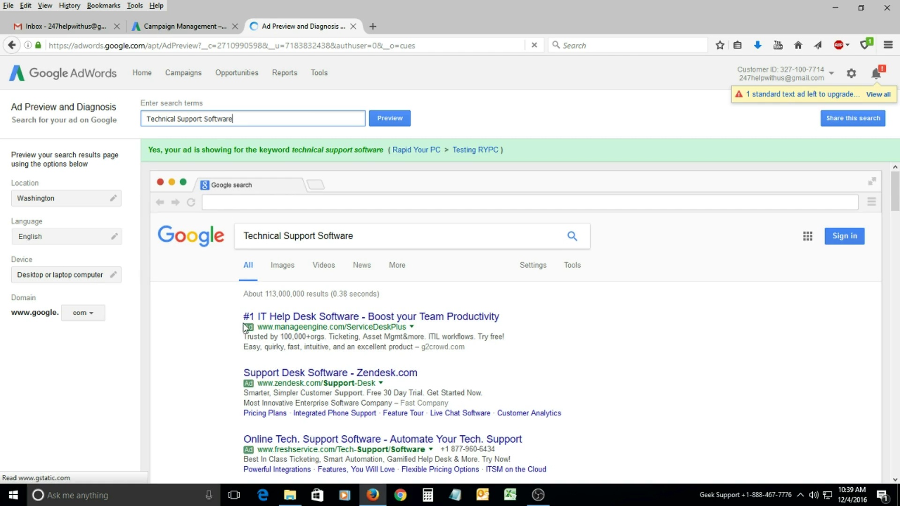
pyautogui.scroll(-2, 354, 261)
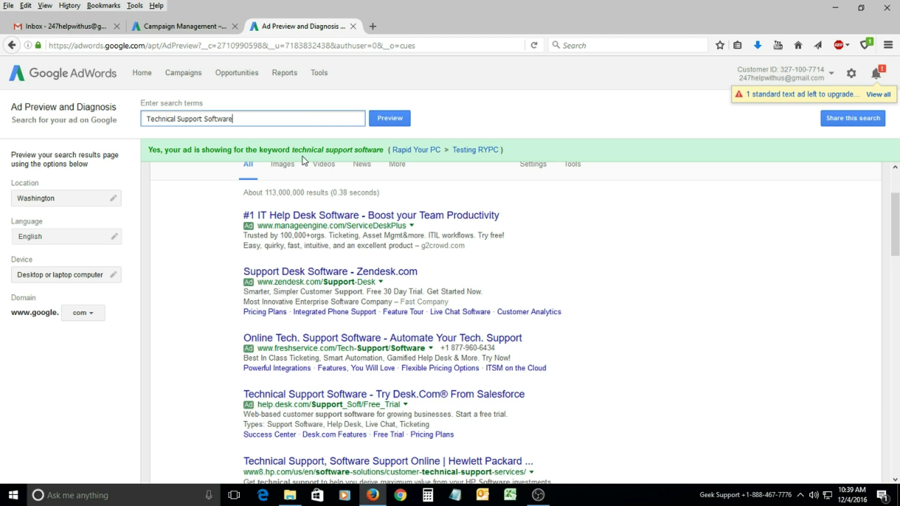
pyautogui.scroll(-10, 388, 163)
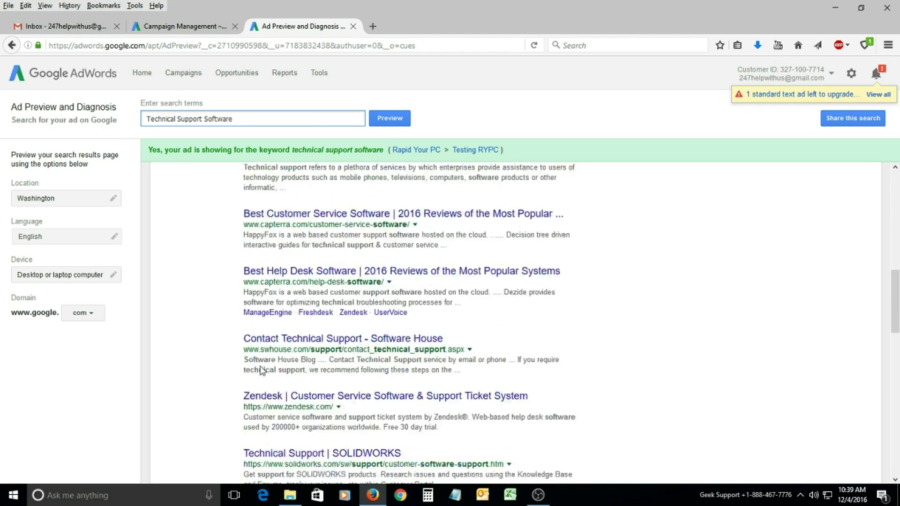
pyautogui.scroll(-6, 249, 373)
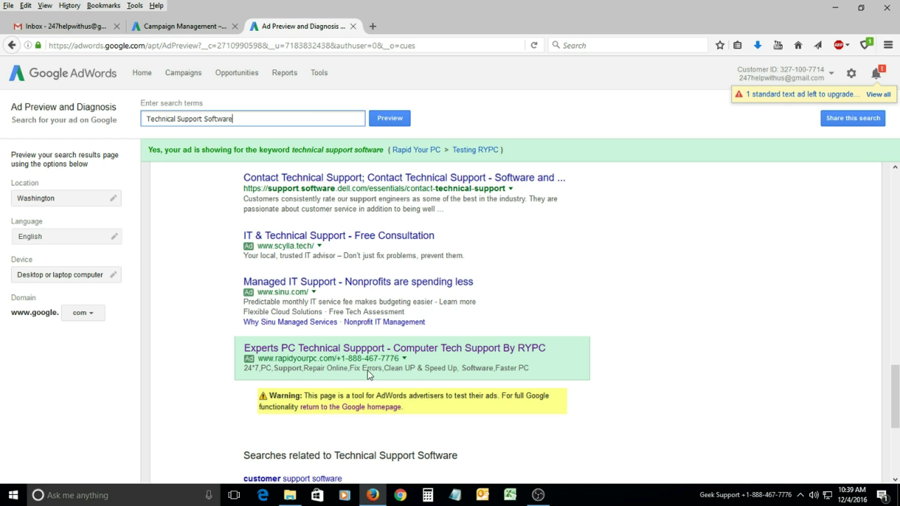
# Change the search term to 'Free Technical Support Software' and preview it.
pyautogui.moveTo(233, 120); pyautogui.dragTo(204, 121)
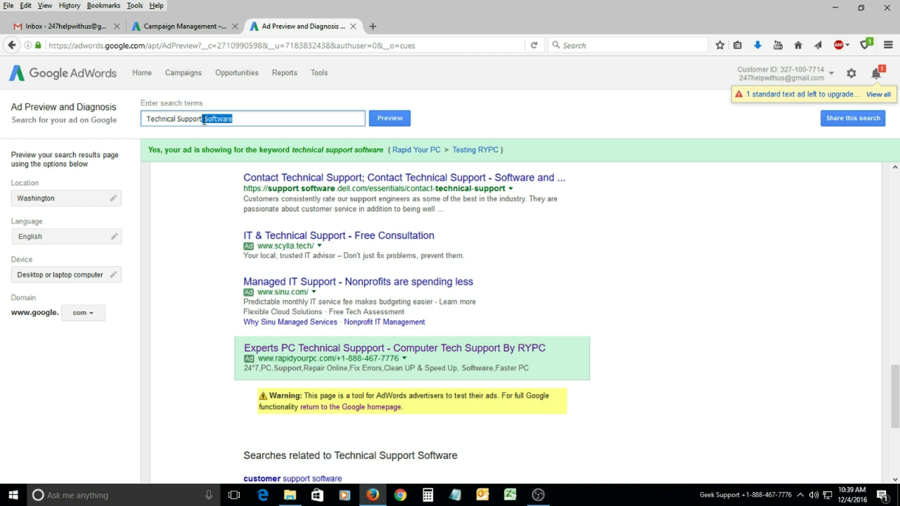
pyautogui.press('BackSpace')
pyautogui.click(236, 147)
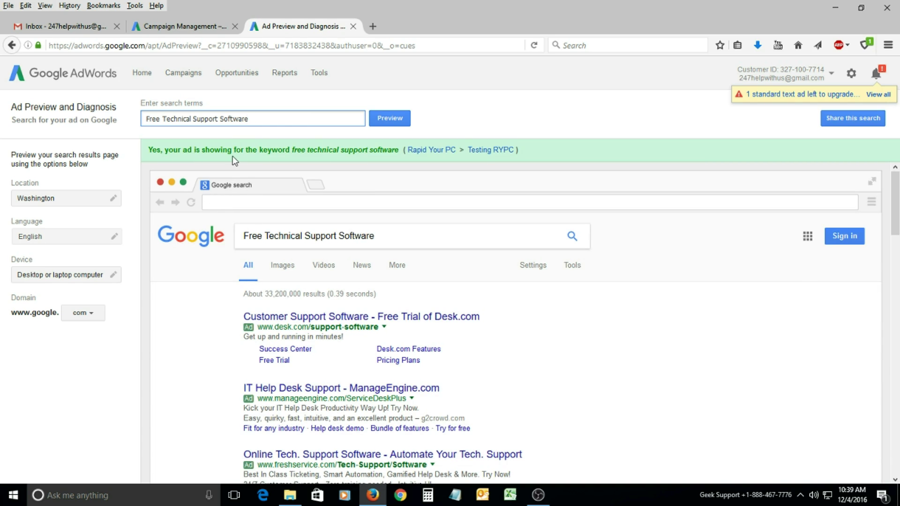
# Trim the search term to 'Technical Support', preview it, and scroll to the RYPC ad.
pyautogui.moveTo(269, 118); pyautogui.dragTo(104, 114)
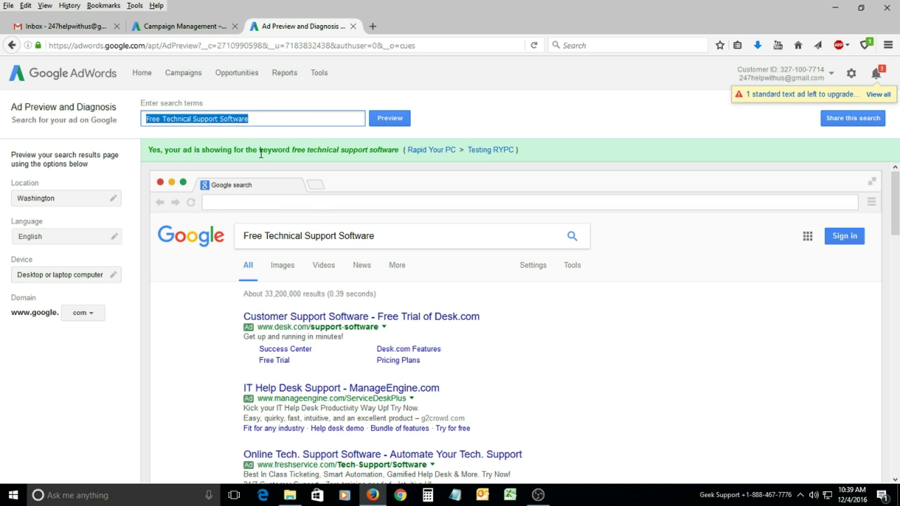
pyautogui.write('Tech')
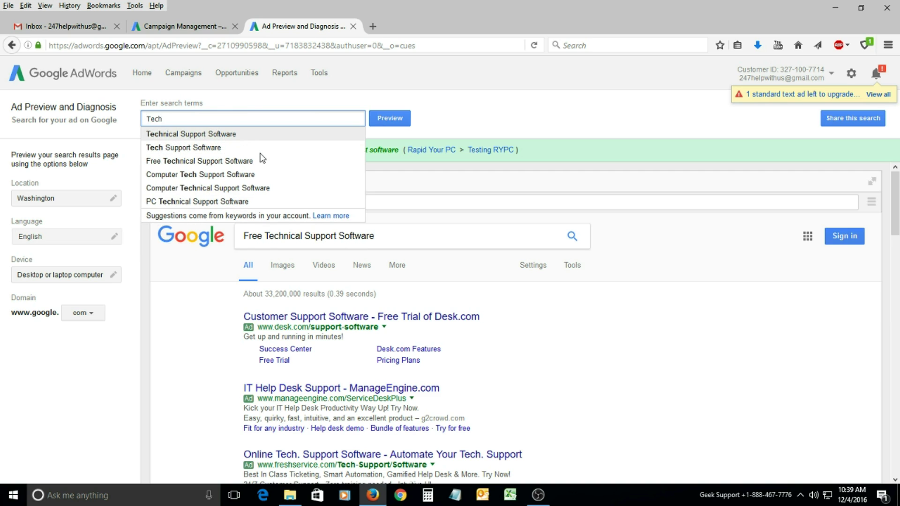
pyautogui.press('Return')
pyautogui.moveTo(200, 118); pyautogui.dragTo(242, 117)
pyautogui.click(242, 117)
pyautogui.press('BackSpace')
pyautogui.press('BackSpace')
pyautogui.press('BackSpace')
pyautogui.press('BackSpace')
pyautogui.press('BackSpace')
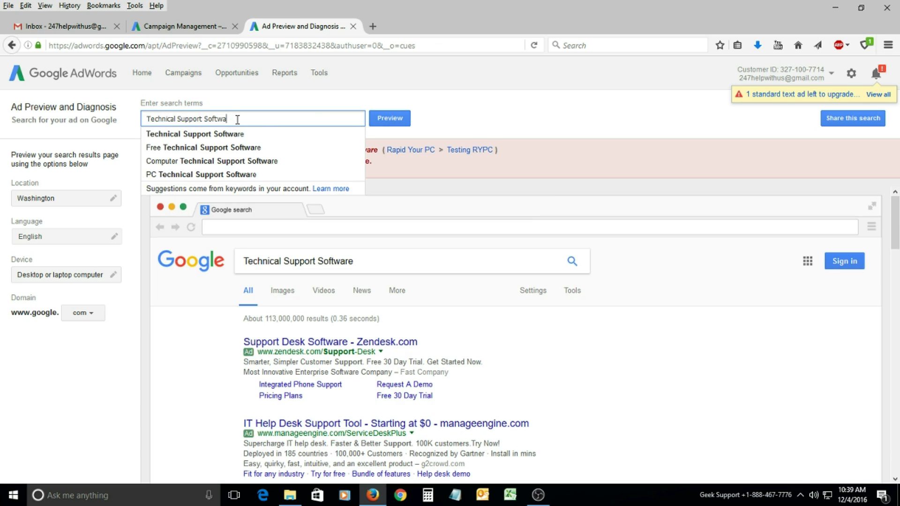
pyautogui.press('BackSpace')
pyautogui.press('BackSpace')
pyautogui.press('BackSpace')
pyautogui.press('Return')
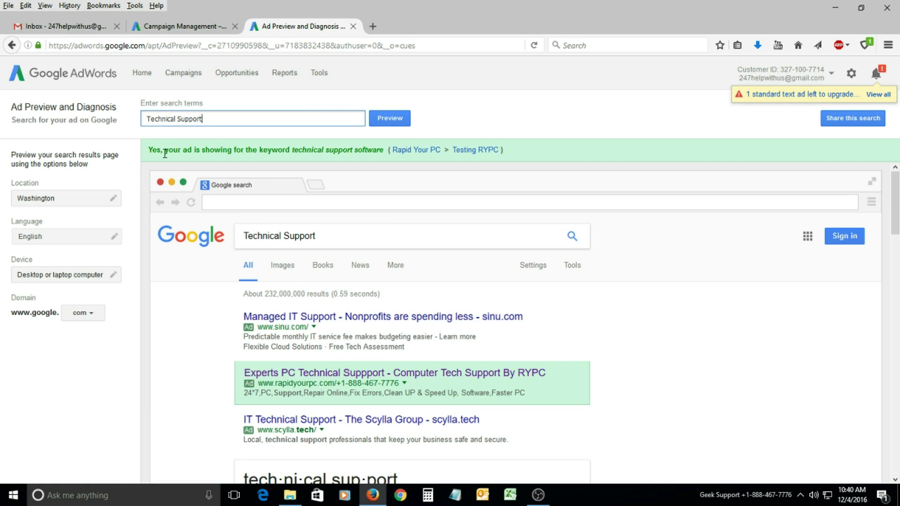
pyautogui.scroll(-2, 200, 267)
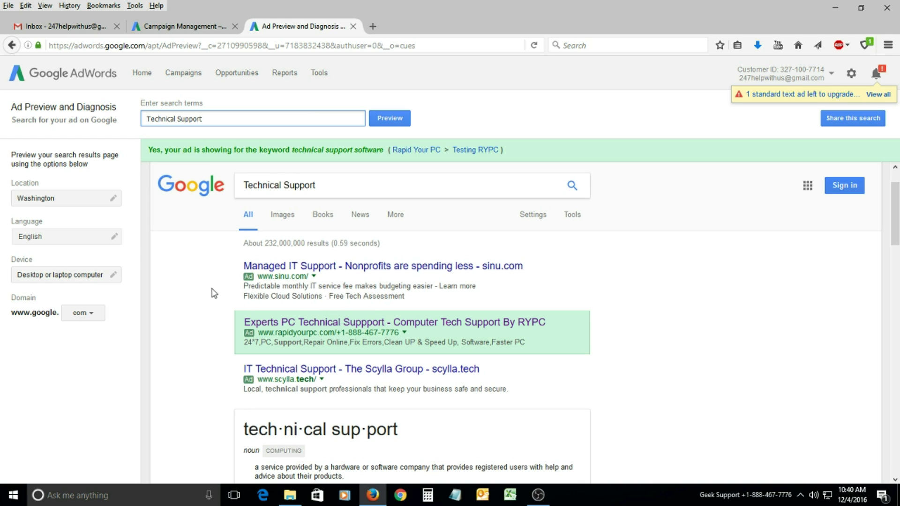
pyautogui.scroll(-1, 207, 281)
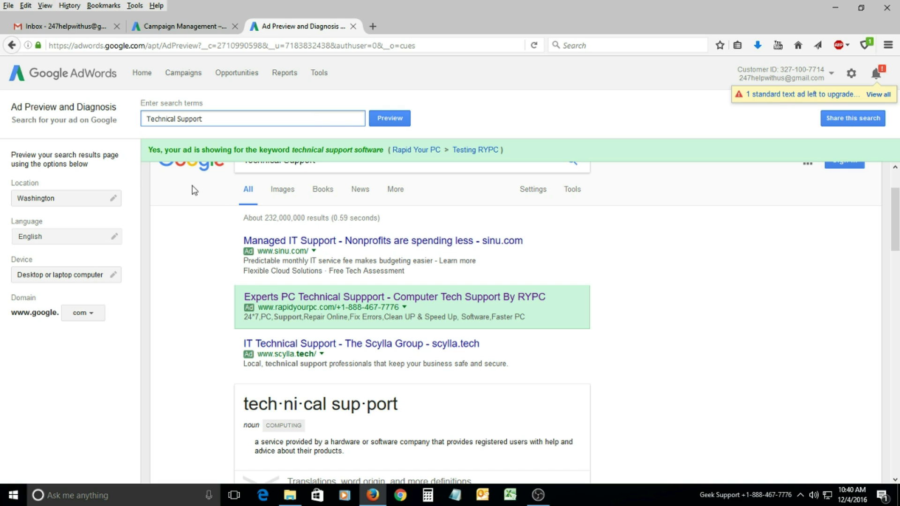
# Change the preview location to California and preview 'Technical Support'.
pyautogui.click(68, 201)
pyautogui.click(62, 240)
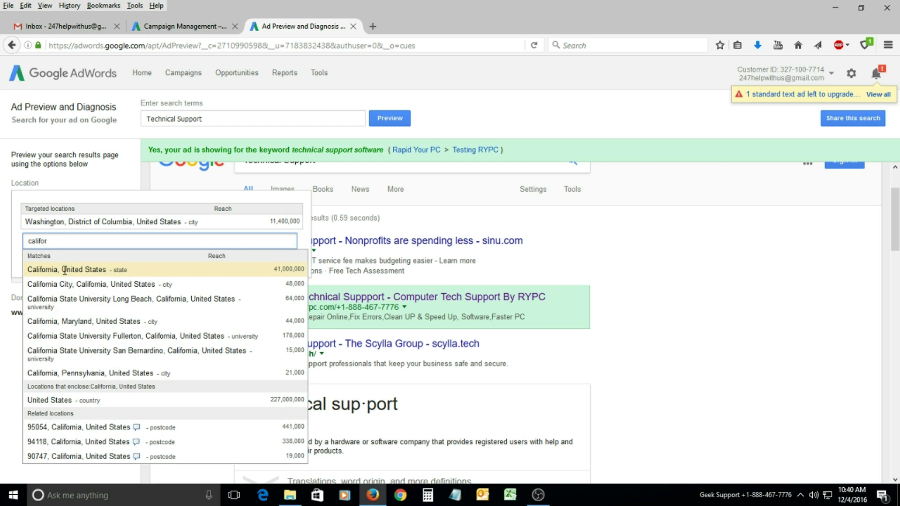
pyautogui.click(65, 270)
pyautogui.click(122, 295)
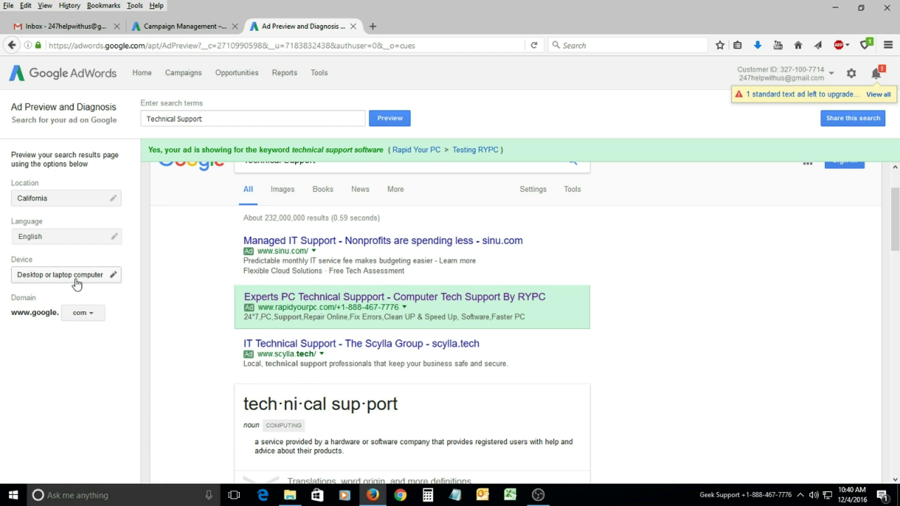
pyautogui.click(215, 117)
pyautogui.press('Return')
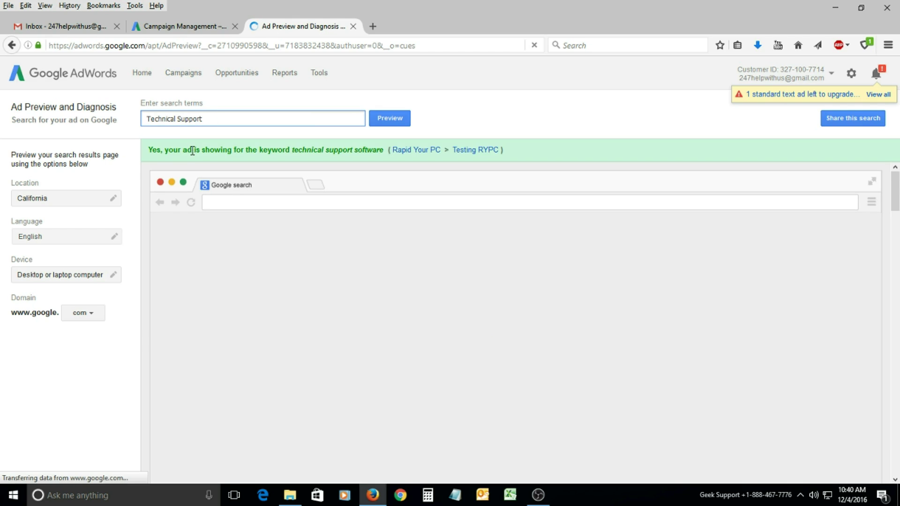
# Rerun the California preview several times and scroll down to the RYPC ad.
pyautogui.scroll(-1, 205, 288)
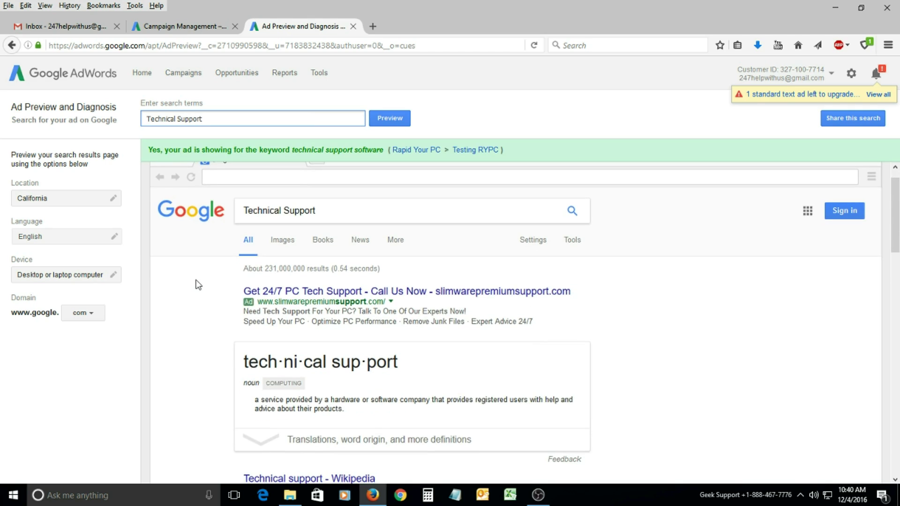
pyautogui.scroll(-10, 197, 309)
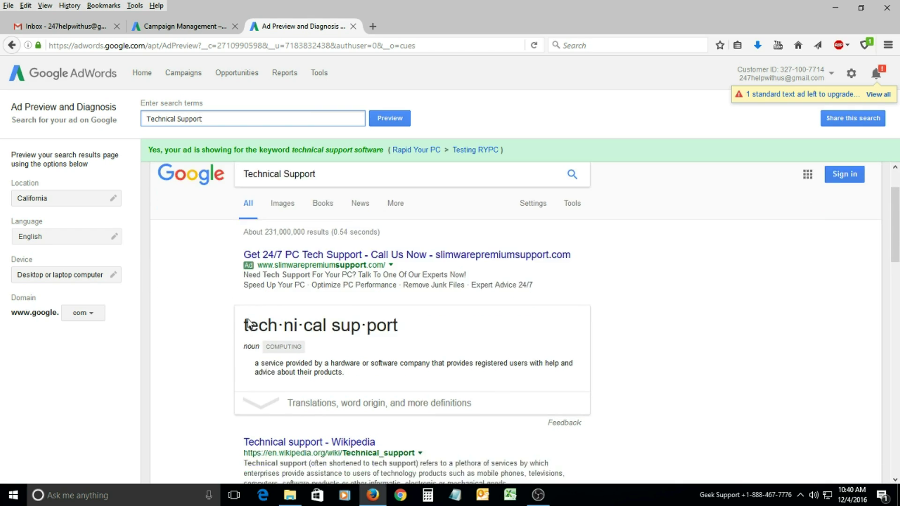
pyautogui.scroll(-20, 201, 314)
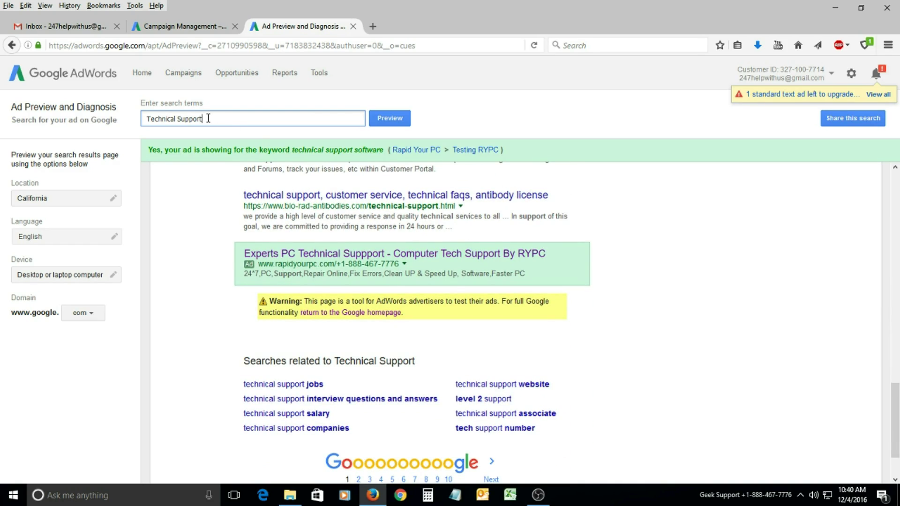
pyautogui.press('Return')
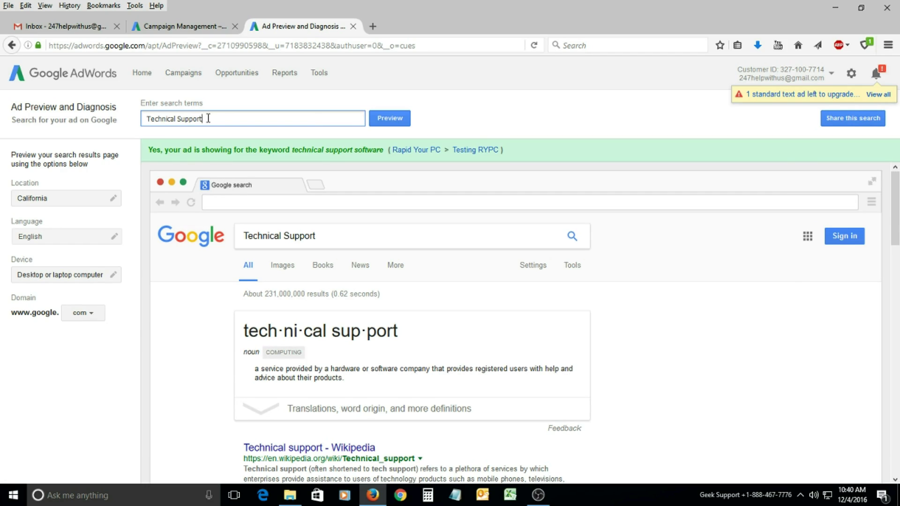
pyautogui.scroll(-1, 197, 267)
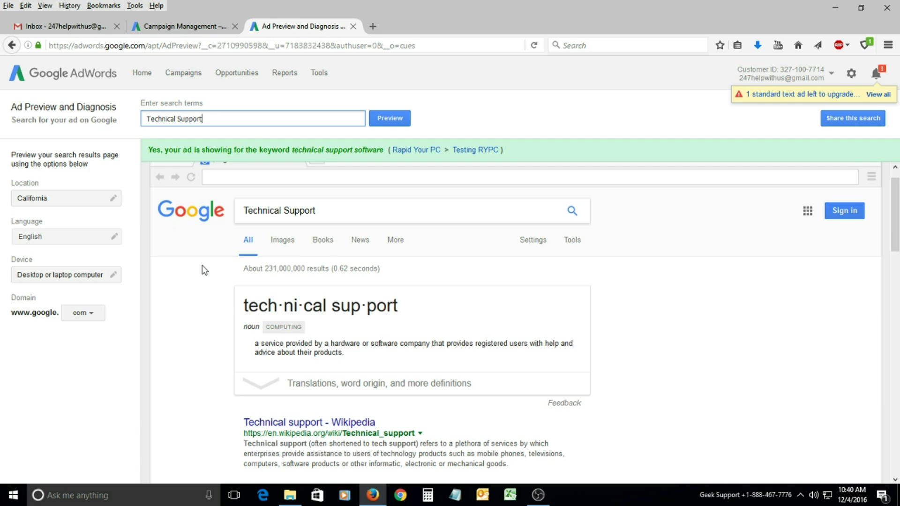
pyautogui.scroll(-3, 205, 270)
pyautogui.press('Return')
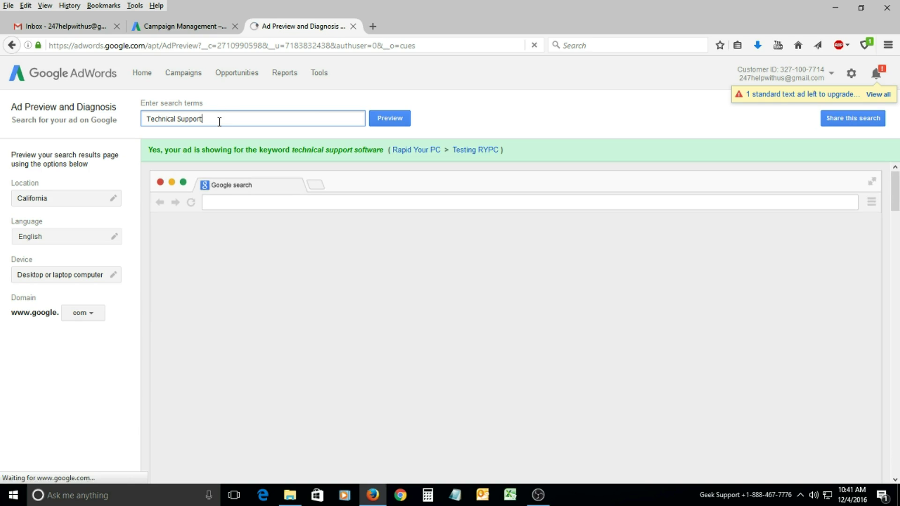
pyautogui.scroll(-2, 216, 292)
pyautogui.scroll(-15, 217, 291)
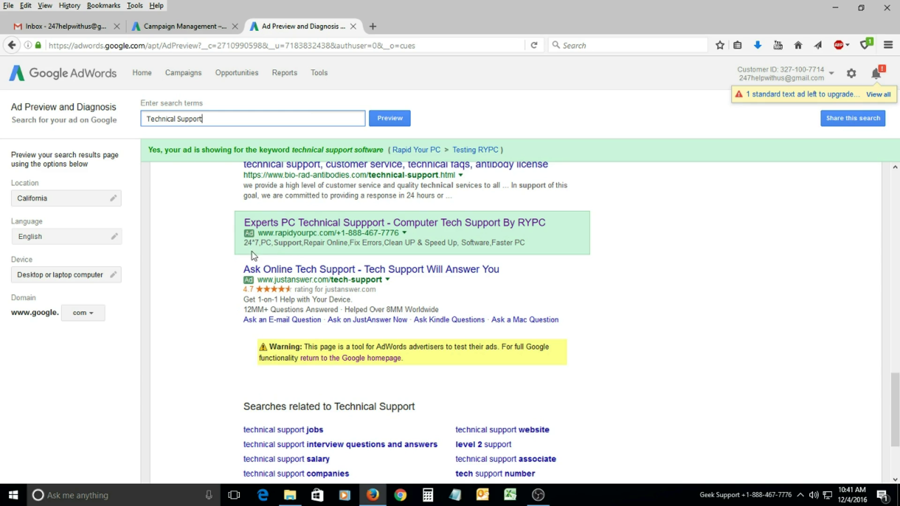
# Change the preview location to New York city and preview 'Technical Support'.
pyautogui.click(56, 201)
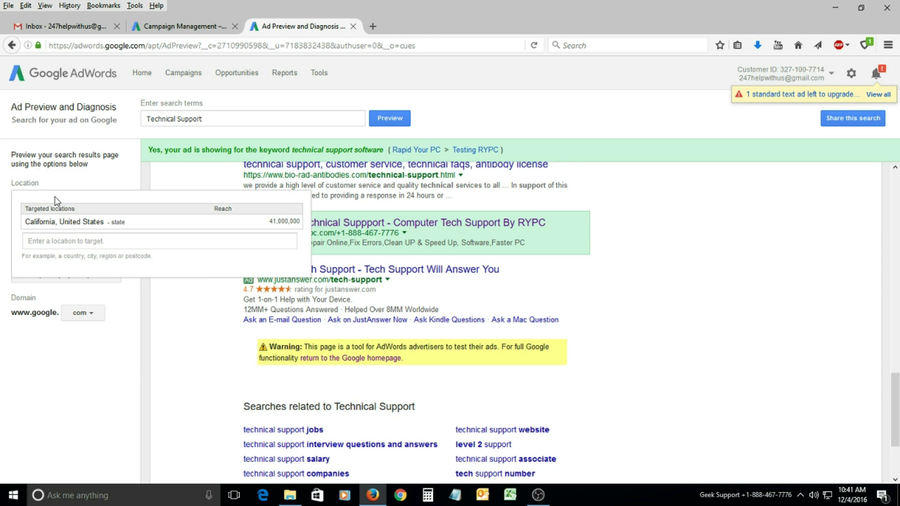
pyautogui.click(74, 242)
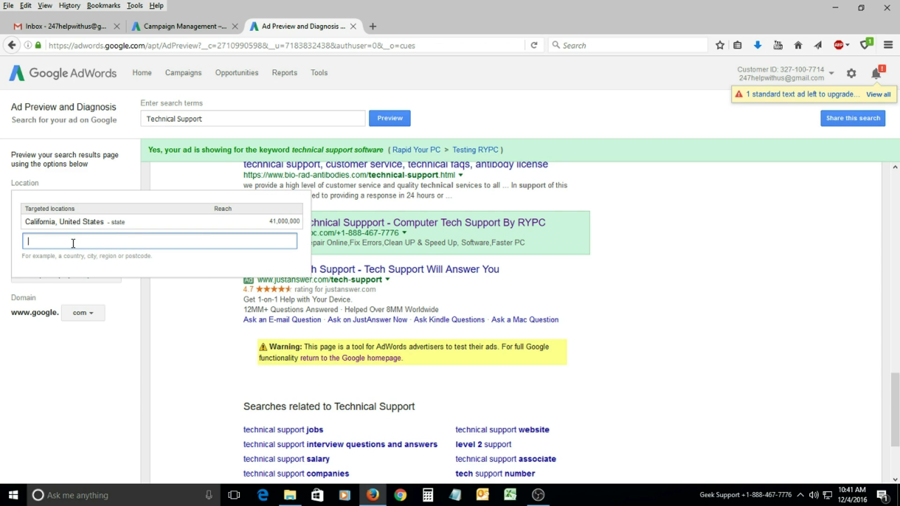
pyautogui.write('new')
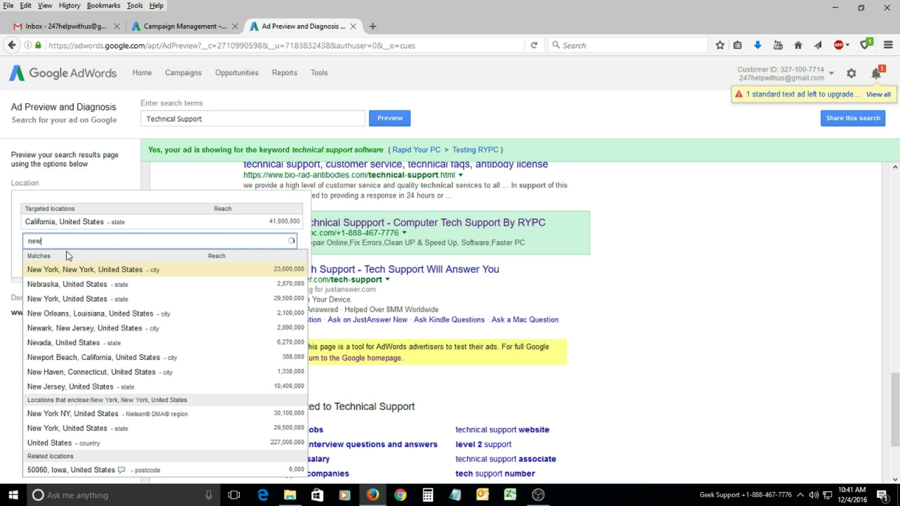
pyautogui.click(68, 269)
pyautogui.click(125, 294)
pyautogui.click(227, 119)
pyautogui.press('Return')
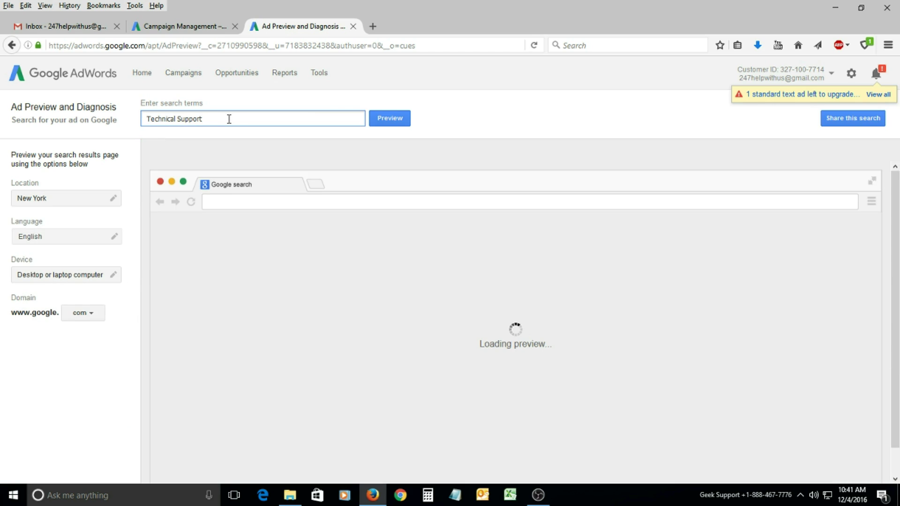
# Refresh the New York preview, scroll to the RYPC ad, and select the search term.
pyautogui.scroll(-5, 217, 277)
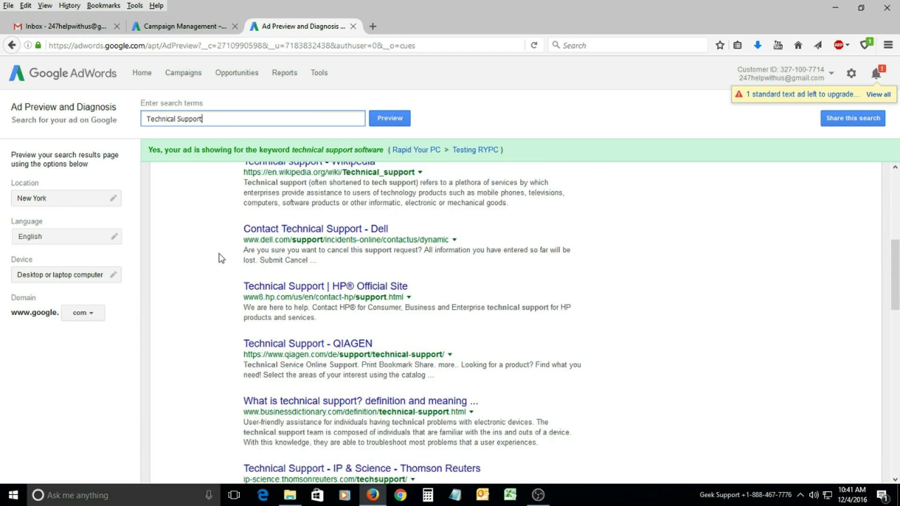
pyautogui.scroll(-10, 202, 261)
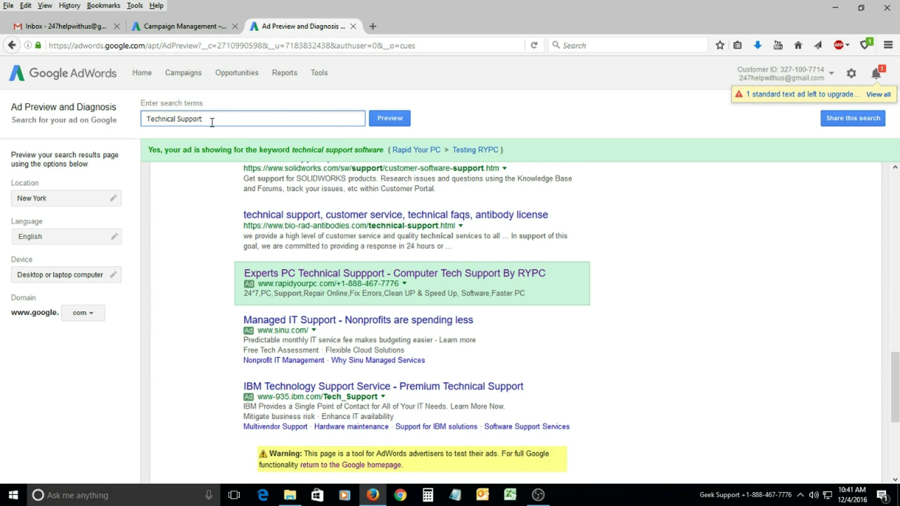
pyautogui.press('Return')
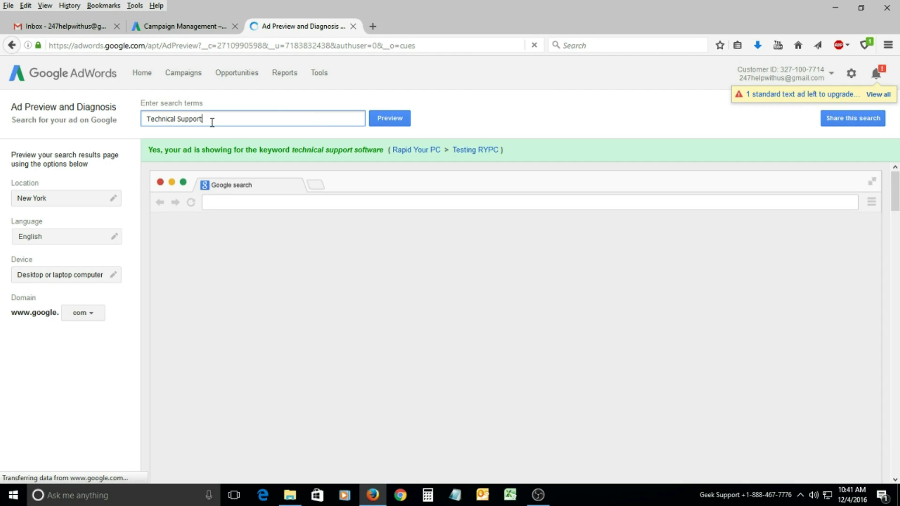
pyautogui.scroll(-10, 195, 272)
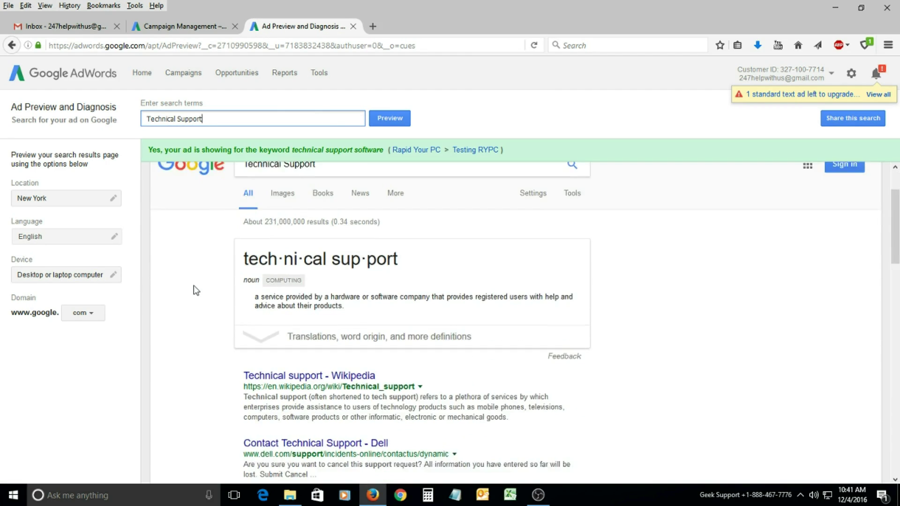
pyautogui.scroll(-6, 195, 296)
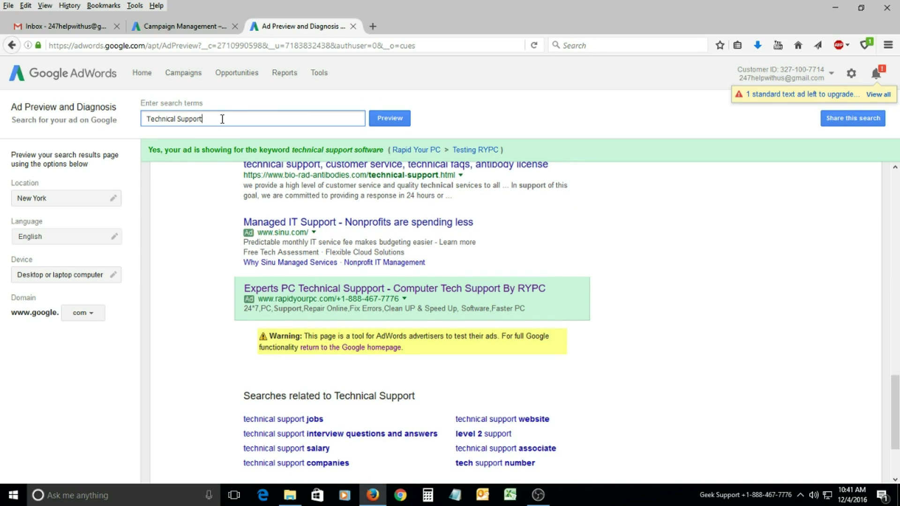
pyautogui.moveTo(202, 119); pyautogui.dragTo(146, 118)
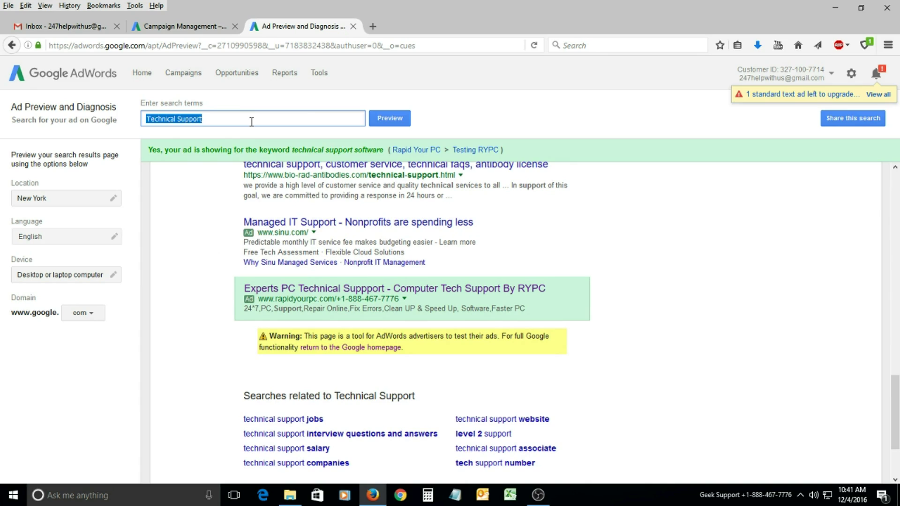
# Preview 'Computer Tech Support Software' in New York and rerun it twice.
pyautogui.write('computer t')
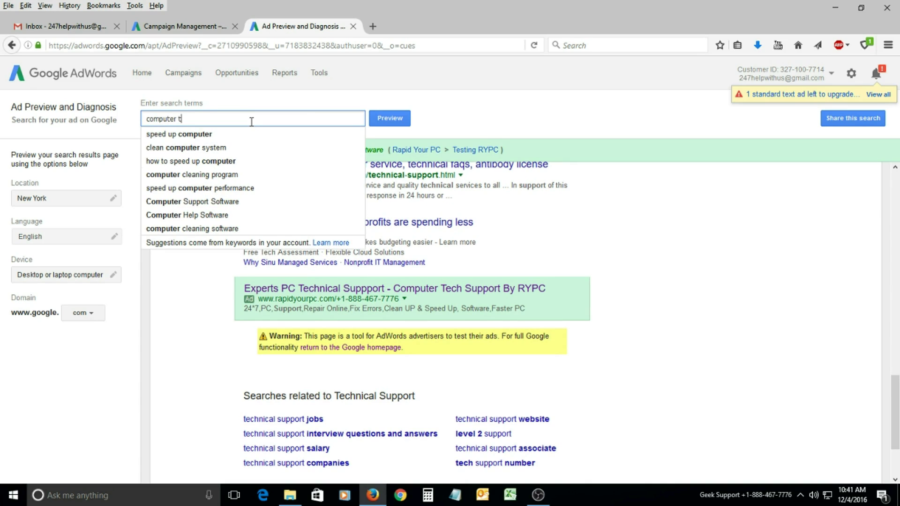
pyautogui.write('ech0')
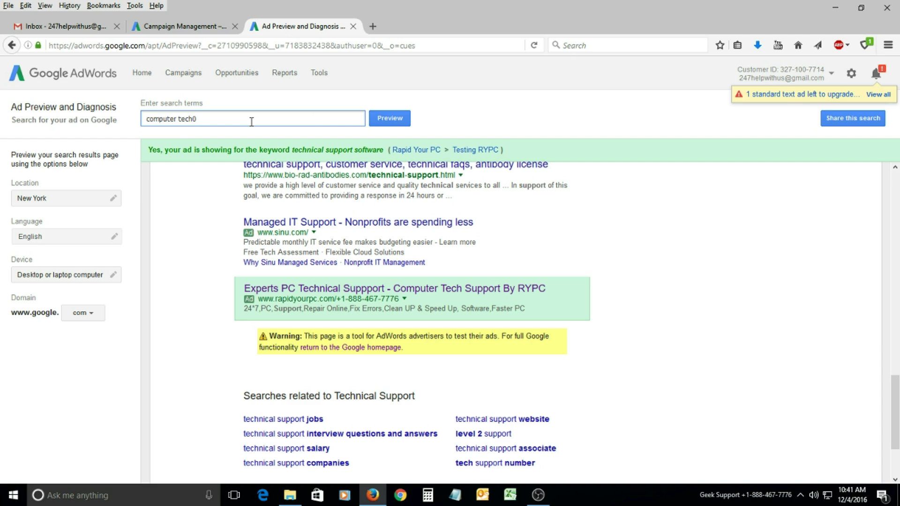
pyautogui.press('Down')
pyautogui.press('Return')
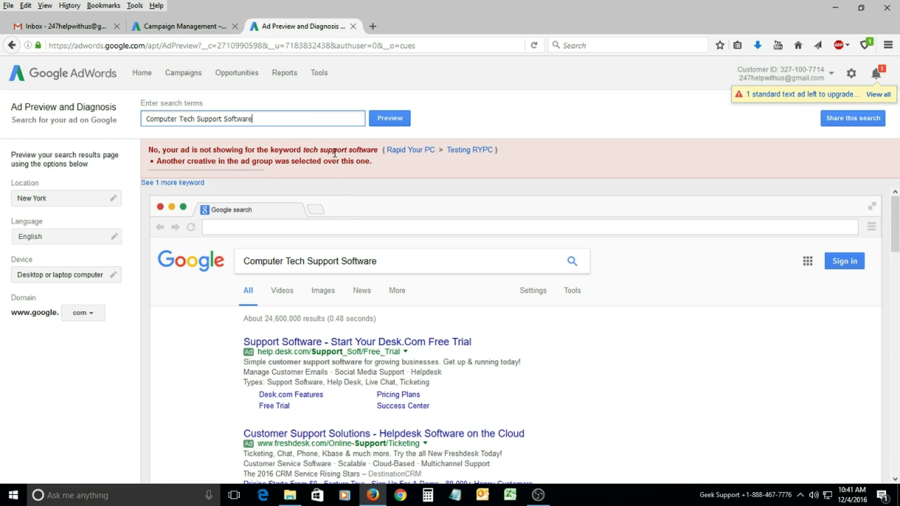
pyautogui.press('Return')
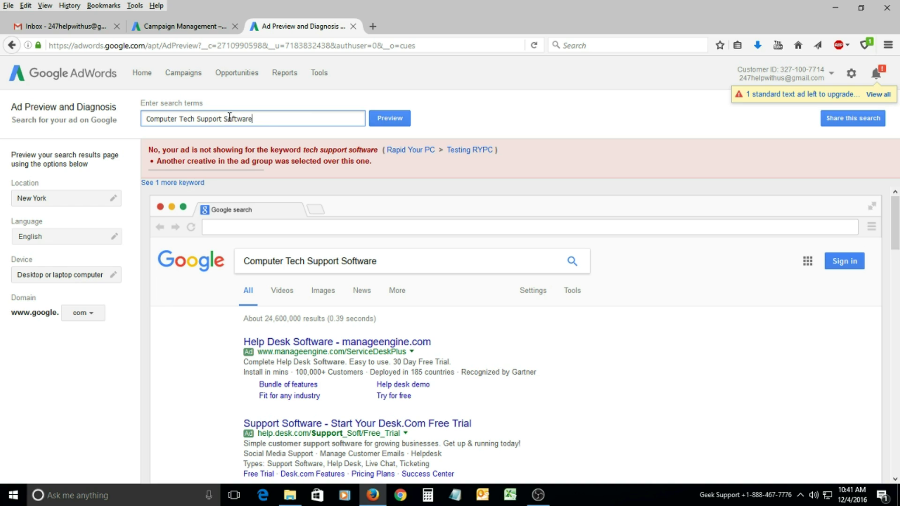
pyautogui.press('Return')
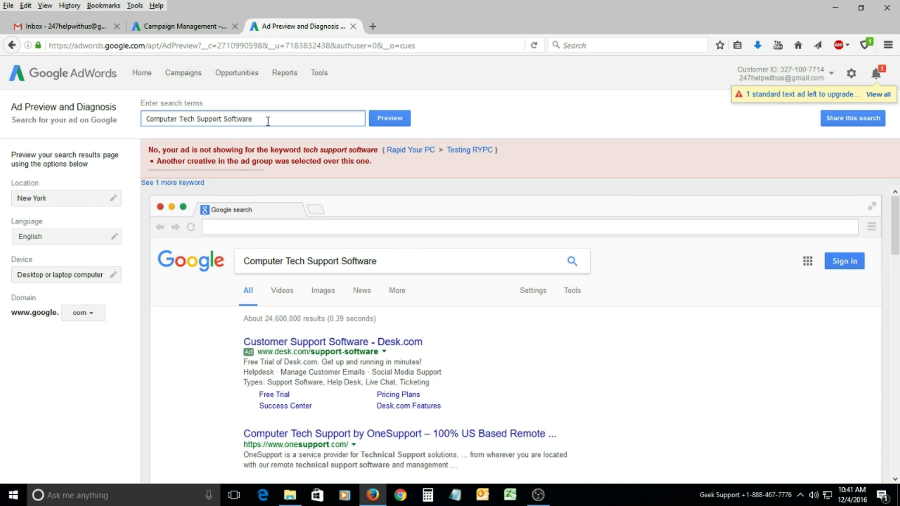
# Trim the term to 'Computer Tech Support' and rerun the preview several times.
pyautogui.moveTo(223, 121); pyautogui.dragTo(311, 112)
pyautogui.press('BackSpace')
pyautogui.press('Return')
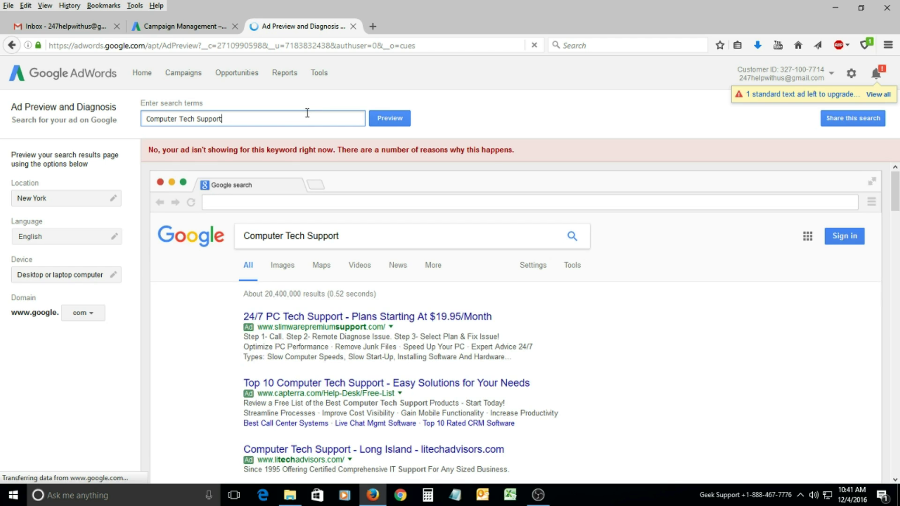
pyautogui.press('Return')
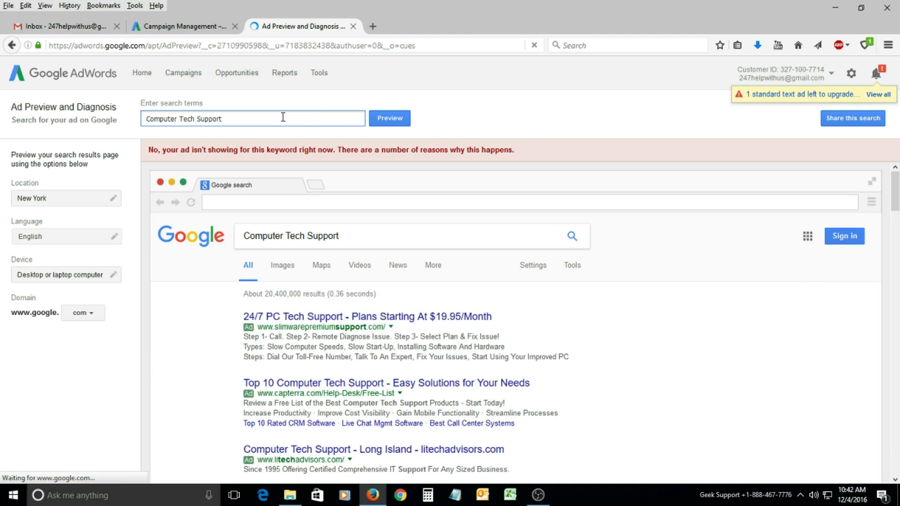
pyautogui.press('Return')
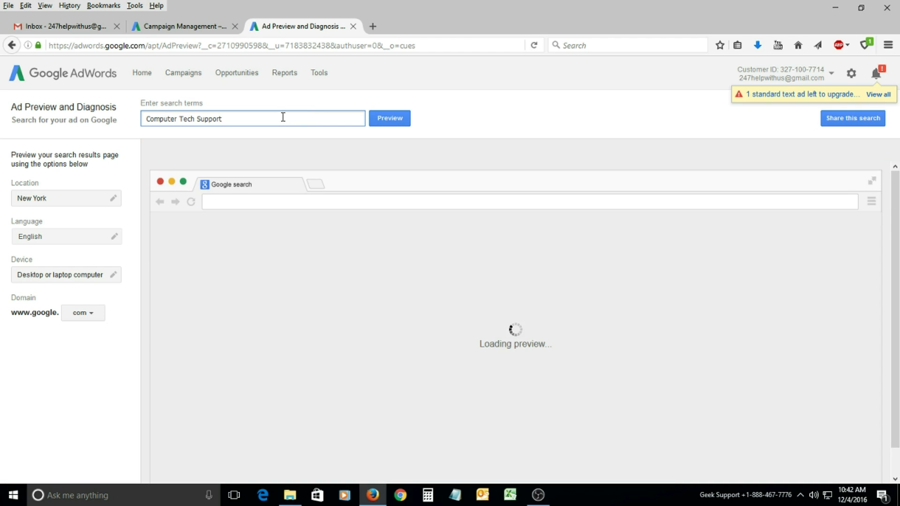
pyautogui.press('Return')
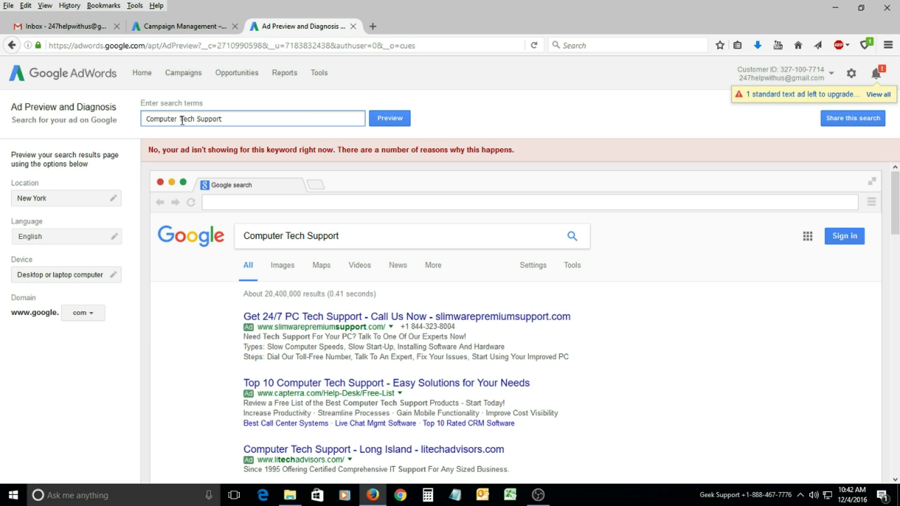
pyautogui.press('Return')
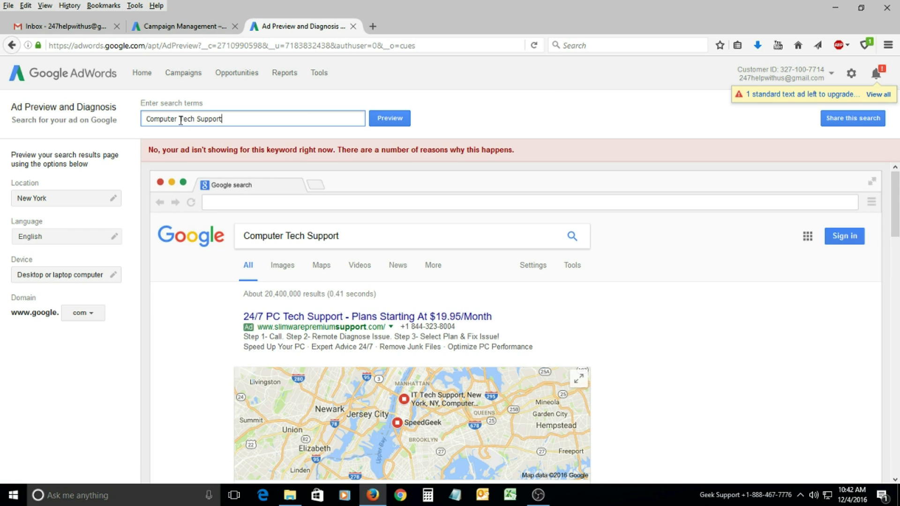
# Trim the term to 'Tech Support' and preview it.
pyautogui.moveTo(180, 120); pyautogui.dragTo(135, 127)
pyautogui.press('BackSpace')
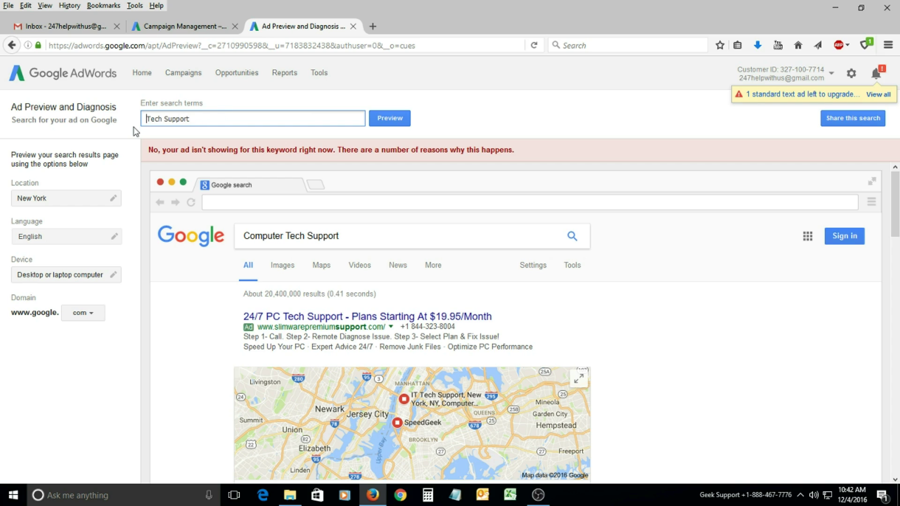
pyautogui.press('Return')
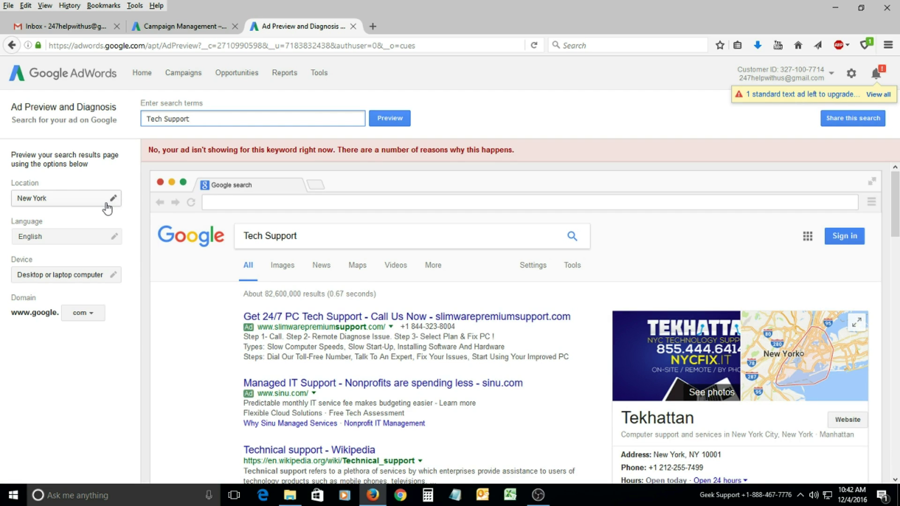
# Change the preview location to Georgia, United States and preview 'Tech Support'.
pyautogui.click(107, 206)
pyautogui.click(84, 246)
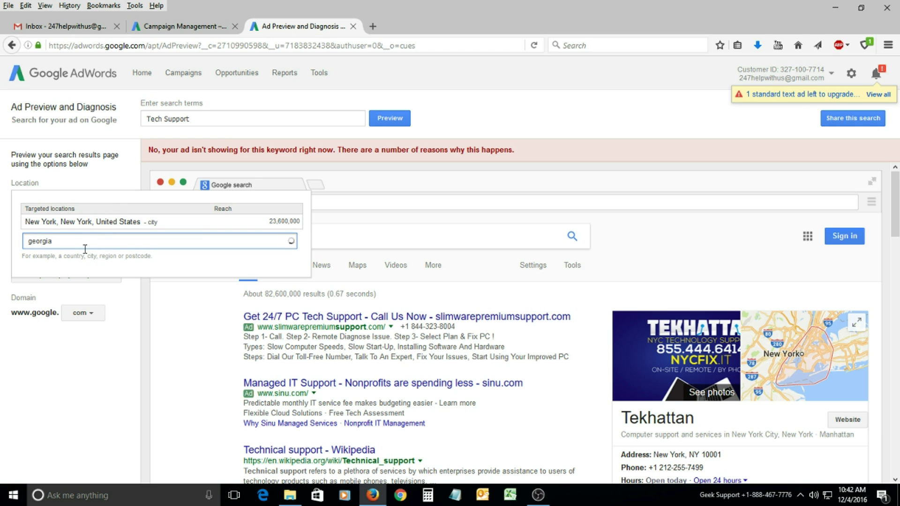
pyautogui.write('georgia')
pyautogui.press('BackSpace')
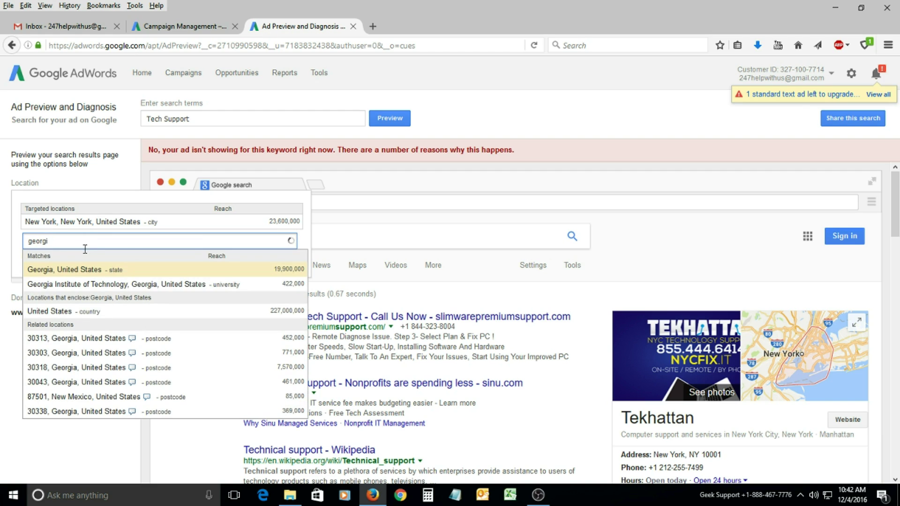
pyautogui.press('Down')
pyautogui.press('Up')
pyautogui.press('Return')
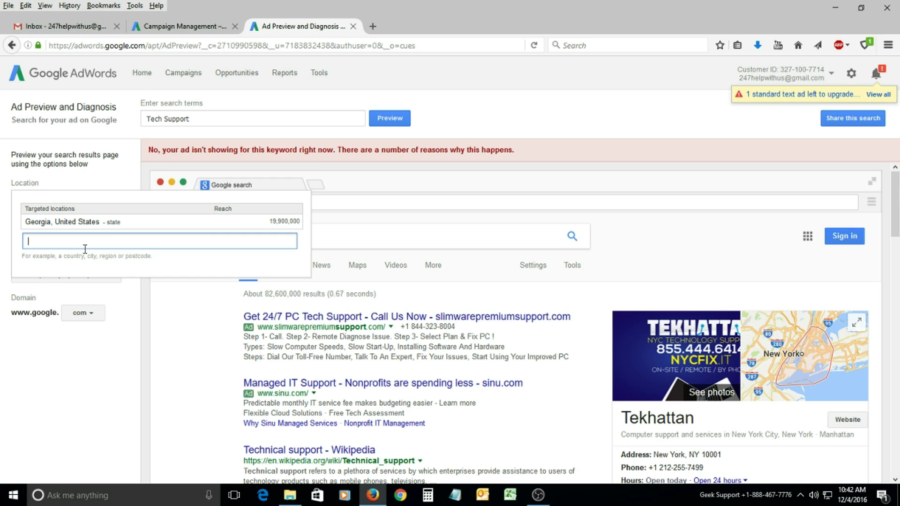
pyautogui.click(220, 117)
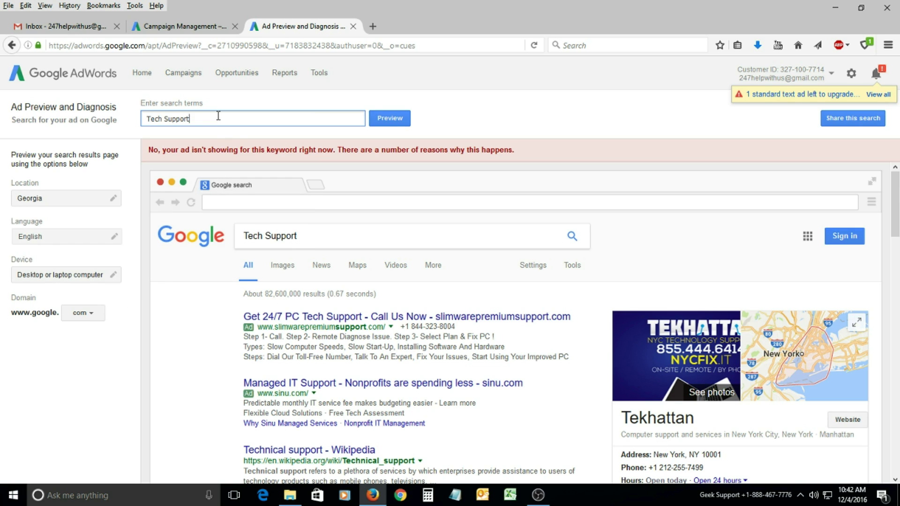
pyautogui.press('Return')
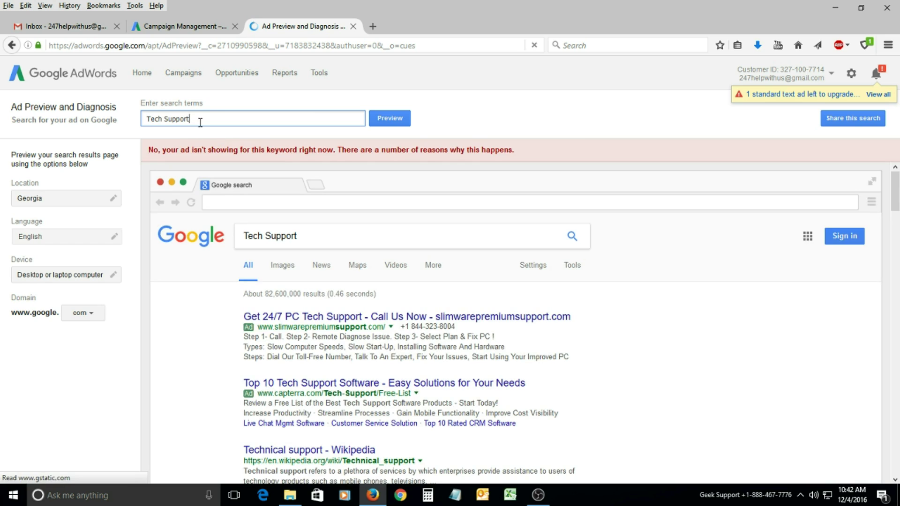
# Preview 'Technical Support Software', then trim it to 'Technical Support' and preview again.
pyautogui.moveTo(190, 119); pyautogui.dragTo(131, 126)
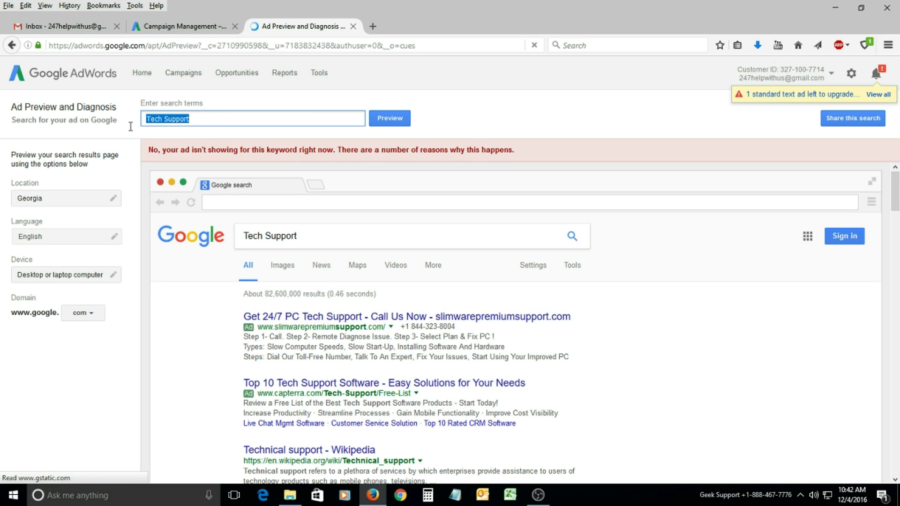
pyautogui.write('tech')
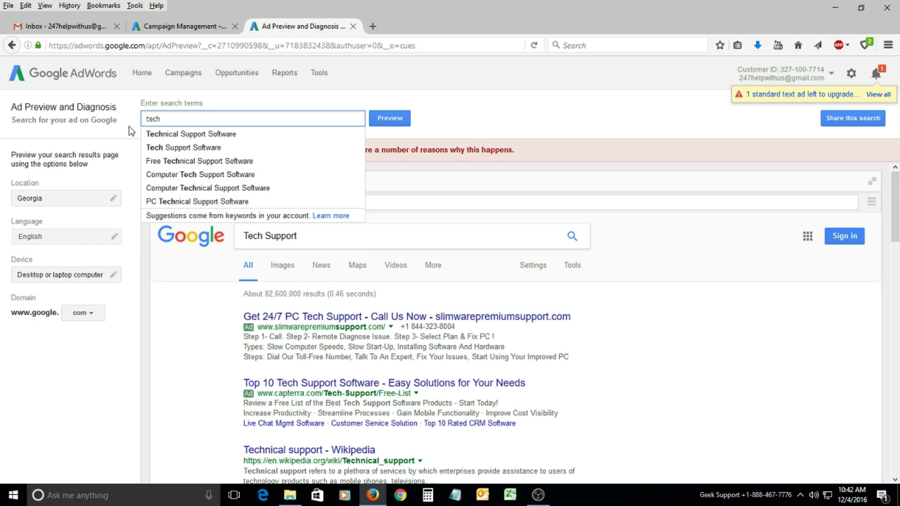
pyautogui.press('Down')
pyautogui.press('Return')
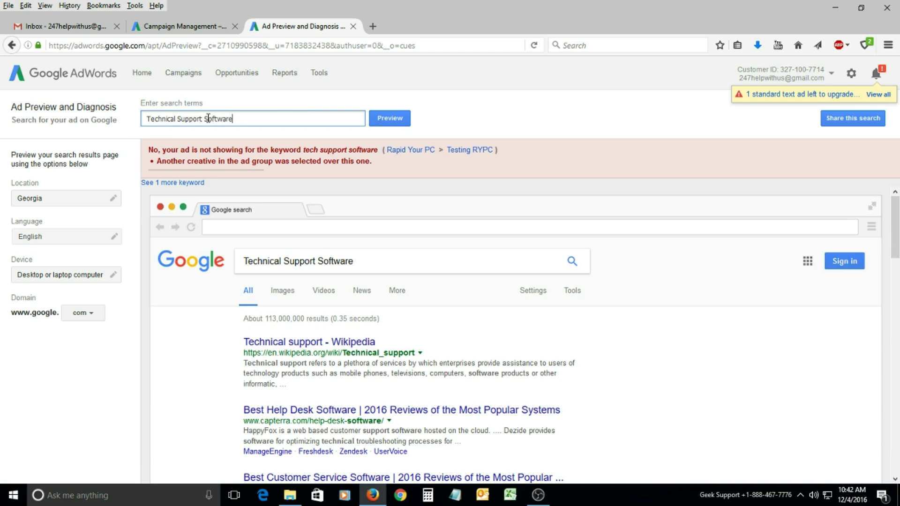
pyautogui.moveTo(204, 118); pyautogui.dragTo(277, 116)
pyautogui.press('BackSpace')
pyautogui.press('Return')
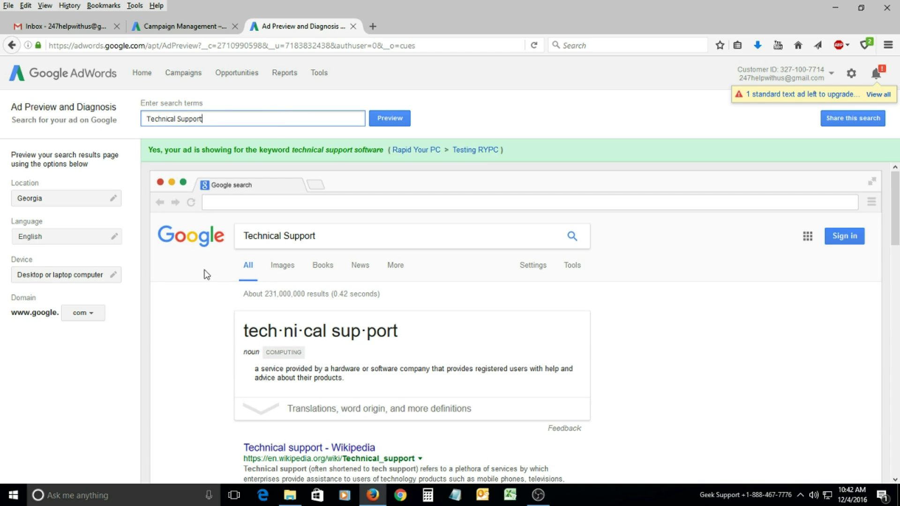
# Rerun the preview, choose the 'Technical Support Software' suggestion, and select the whole term.
pyautogui.scroll(-8, 305, 231)
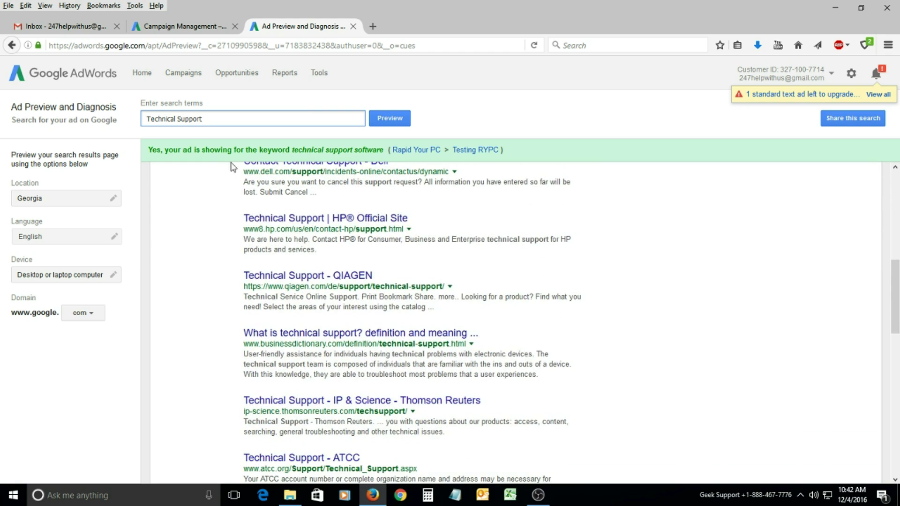
pyautogui.press('Return')
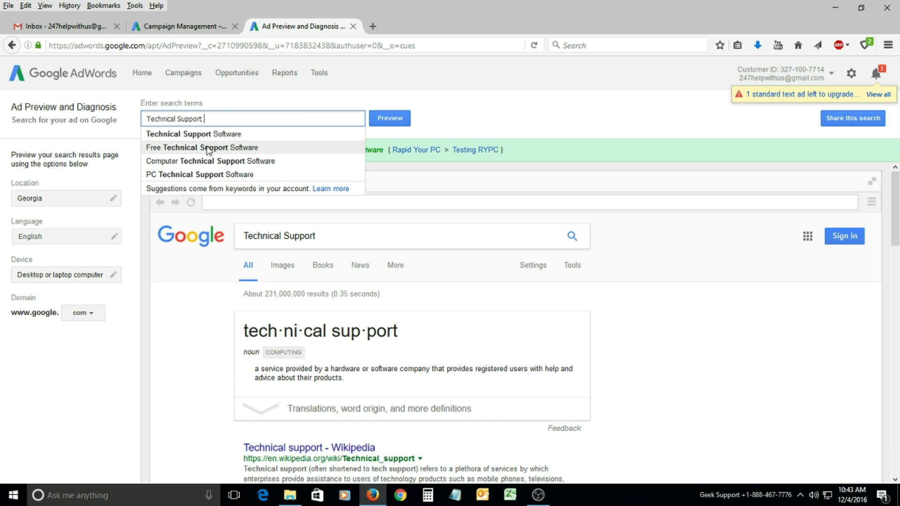
pyautogui.click(210, 138)
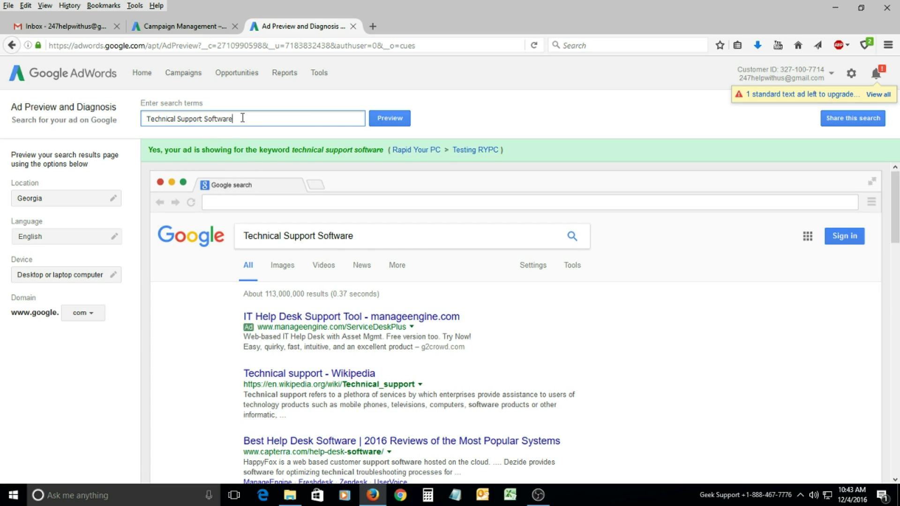
pyautogui.moveTo(242, 118); pyautogui.dragTo(124, 130)
# Check the keyword list, then preview 'Computer Support Software' in Georgia and scroll to the RYPC ad.
pyautogui.click(194, 29)
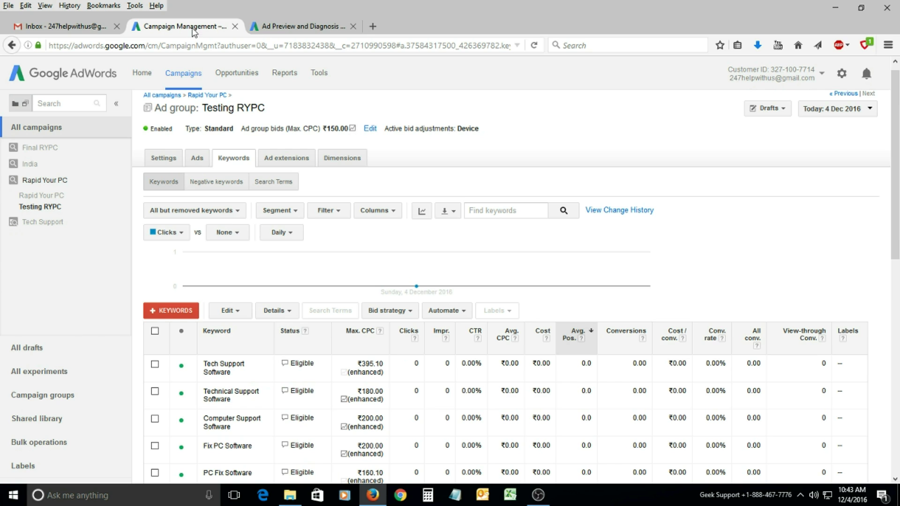
pyautogui.scroll(-3, 248, 361)
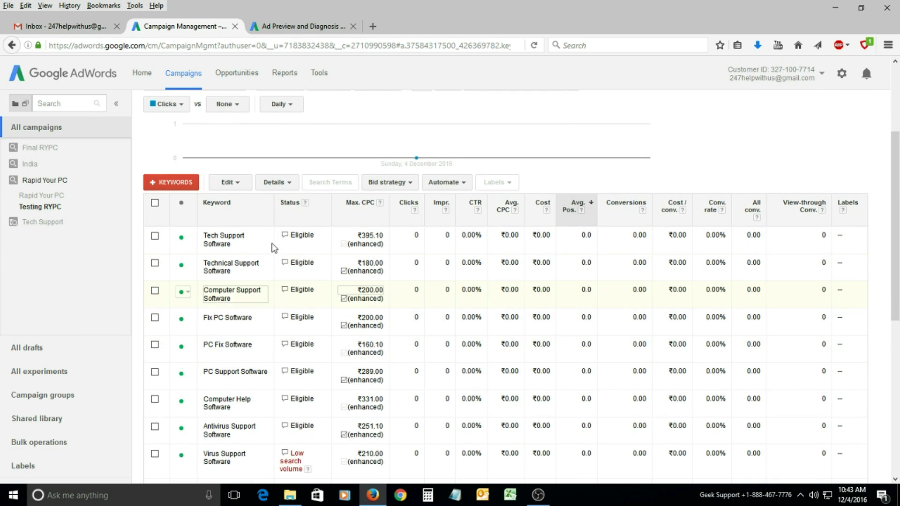
pyautogui.click(277, 27)
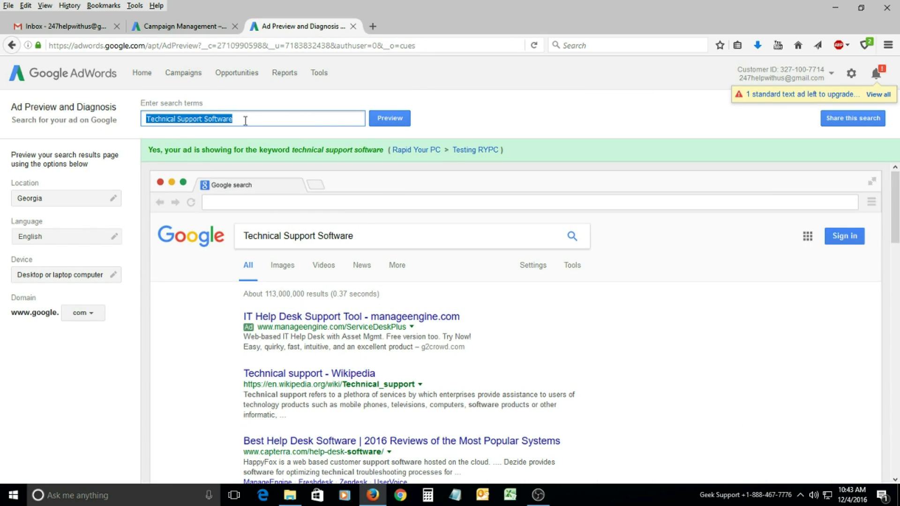
pyautogui.write('computer ')
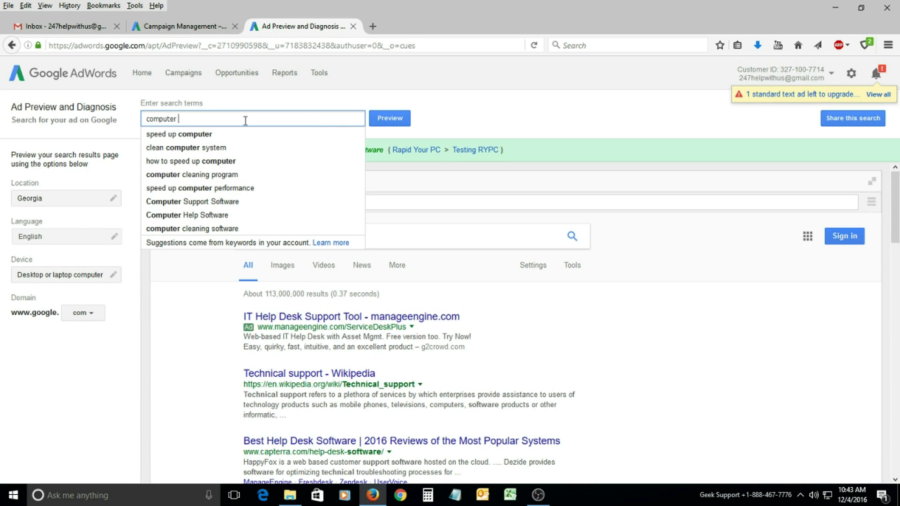
pyautogui.write('su')
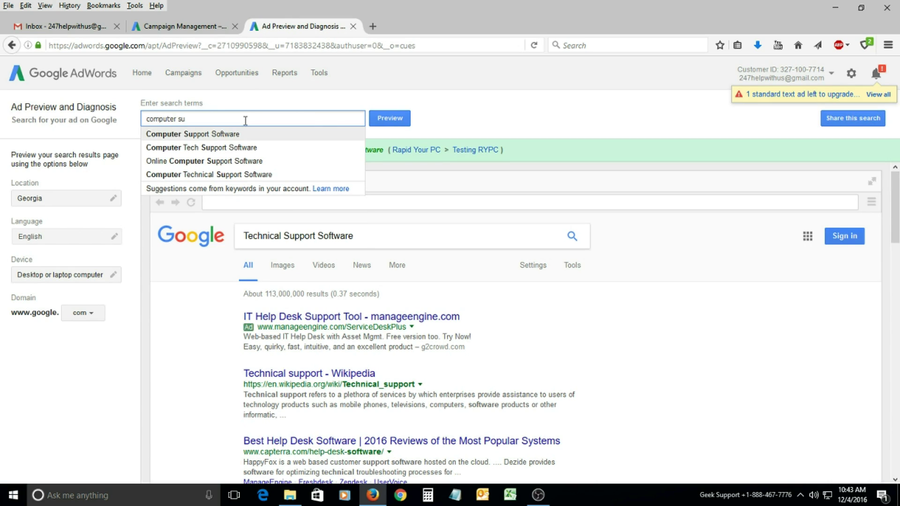
pyautogui.press('Down')
pyautogui.press('Return')
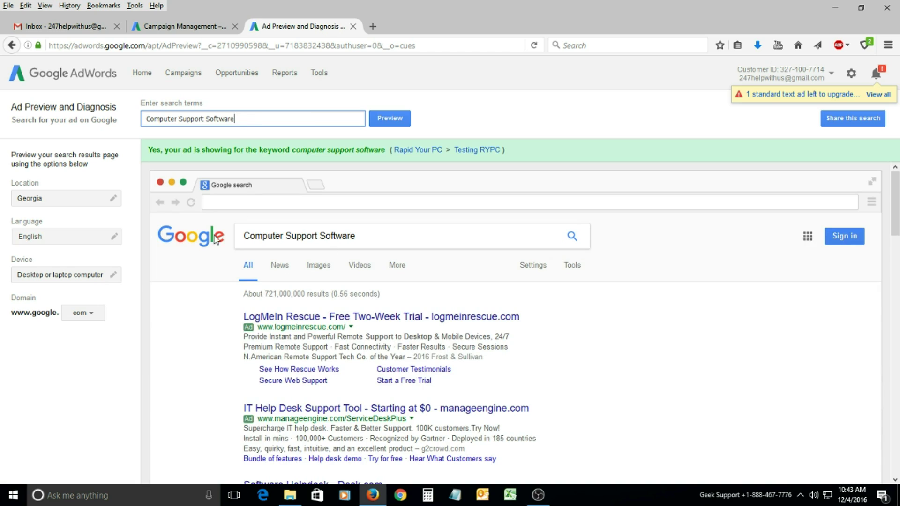
pyautogui.scroll(-6, 195, 300)
pyautogui.scroll(-12, 196, 301)
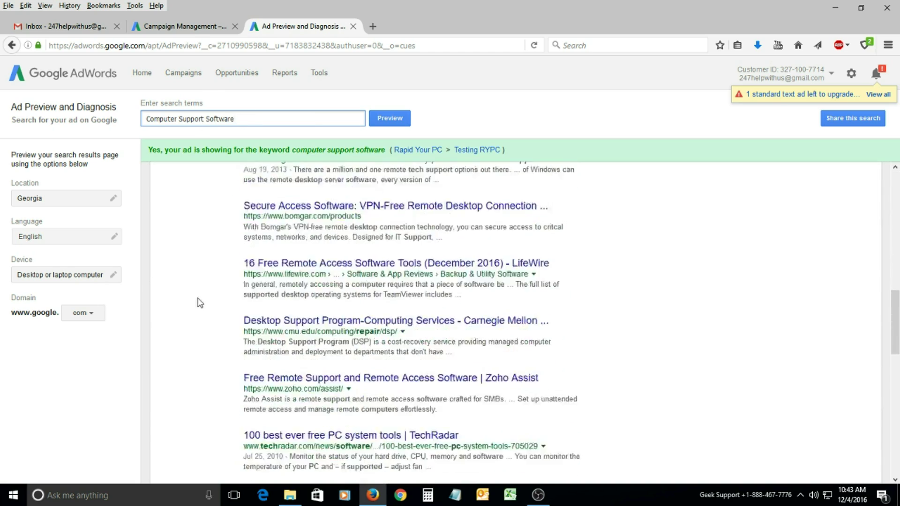
# Trim the term to 'Computer Support' and preview it.
pyautogui.doubleClick(207, 119)
pyautogui.press('BackSpace')
pyautogui.press('Return')
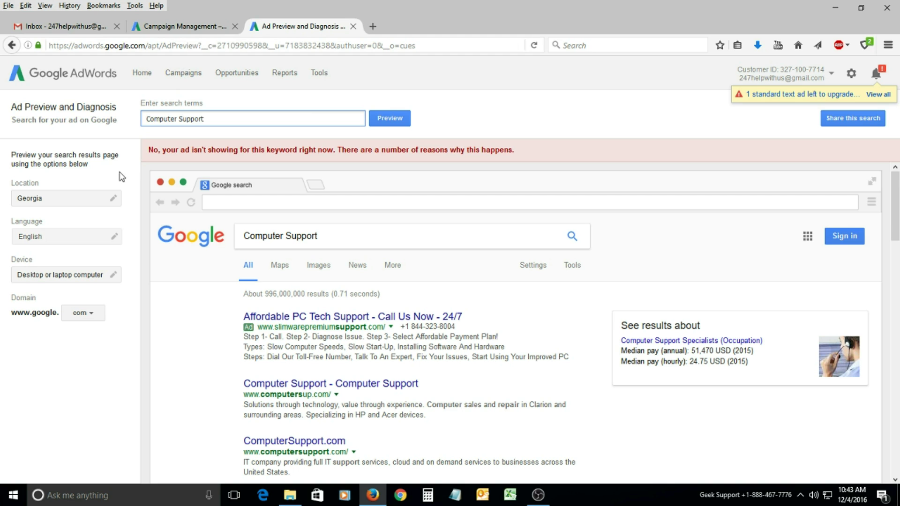
# Scroll the Testing RYPC keywords and check the Low search volume status on Virus Support Software.
pyautogui.click(200, 27)
pyautogui.scroll(-4, 447, 357)
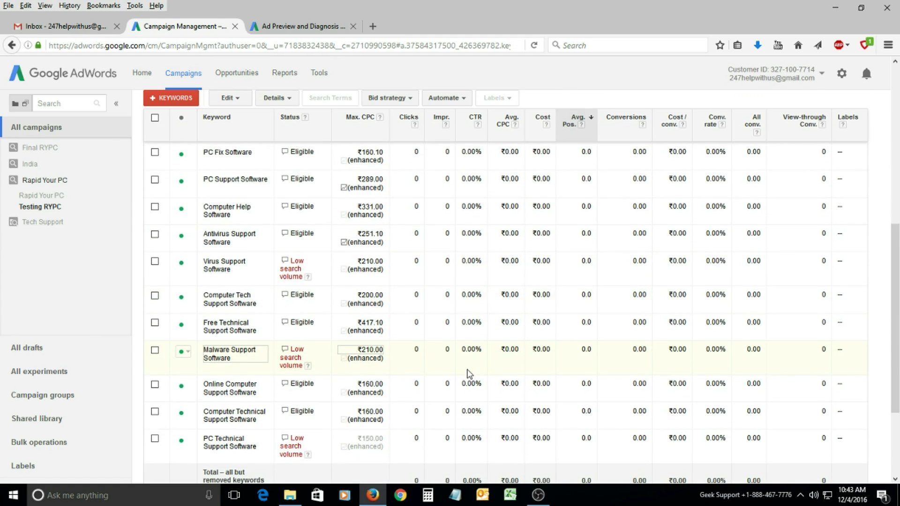
pyautogui.scroll(-3, 464, 371)
pyautogui.scroll(3, 466, 367)
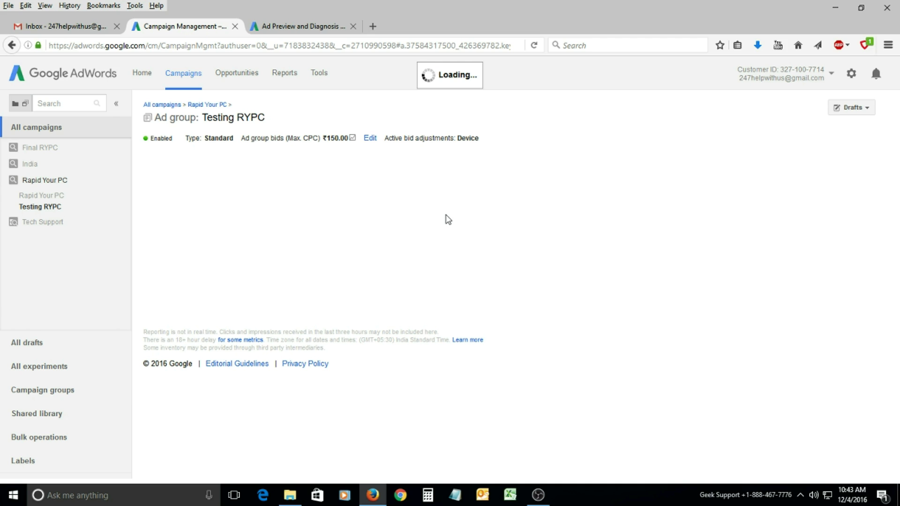
pyautogui.scroll(-2, 445, 267)
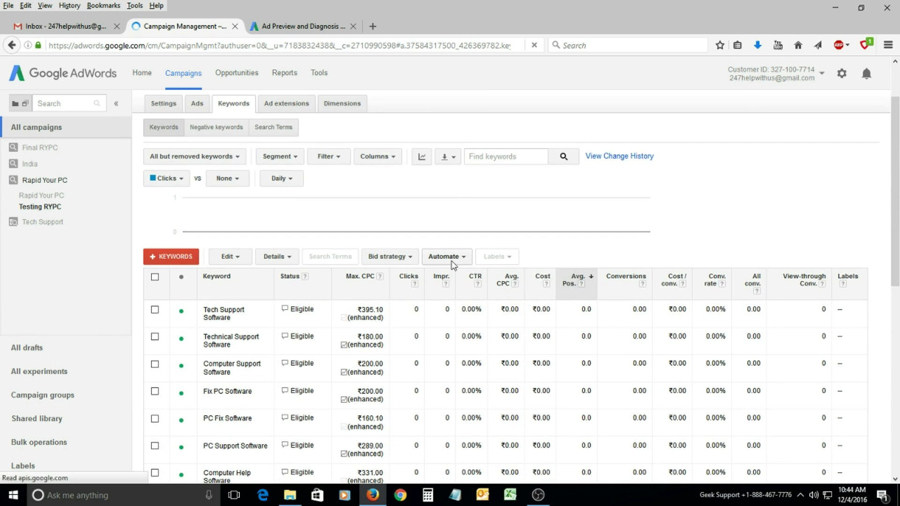
pyautogui.scroll(-5, 450, 281)
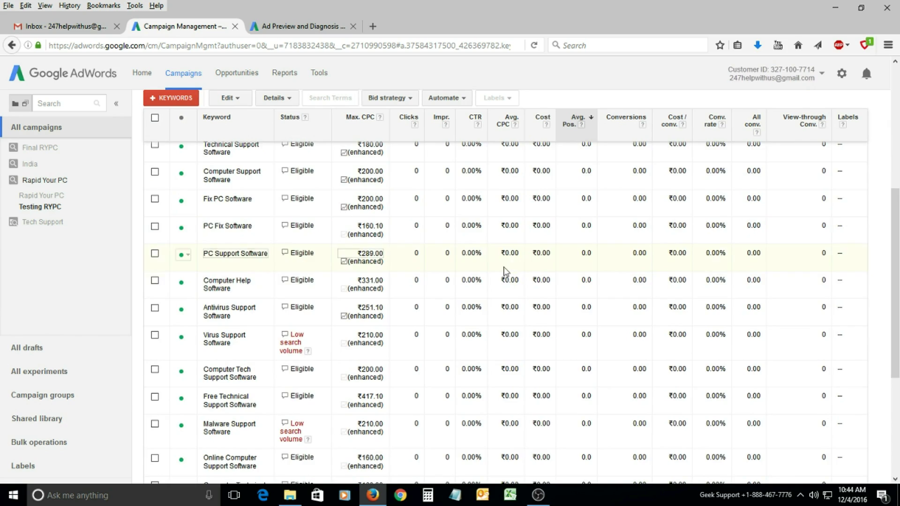
pyautogui.scroll(-6, 469, 262)
pyautogui.scroll(1, 455, 347)
pyautogui.scroll(5, 356, 281)
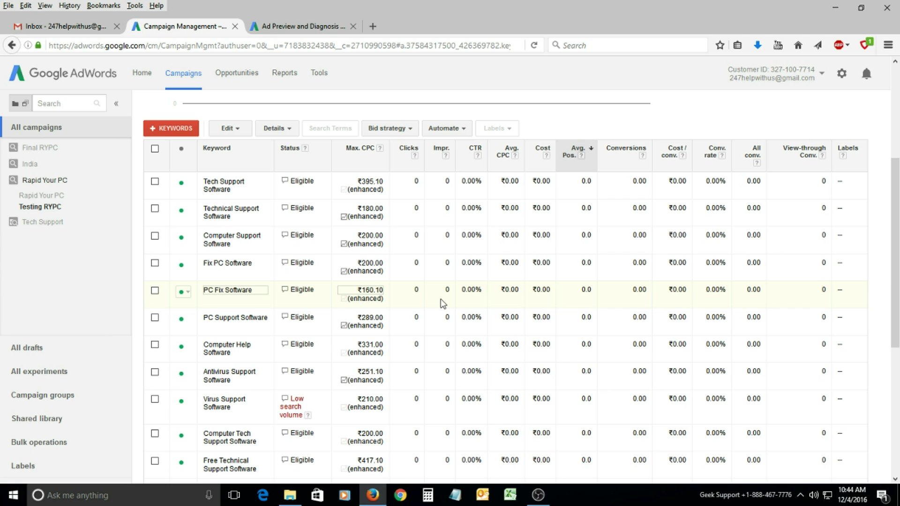
pyautogui.scroll(-5, 443, 305)
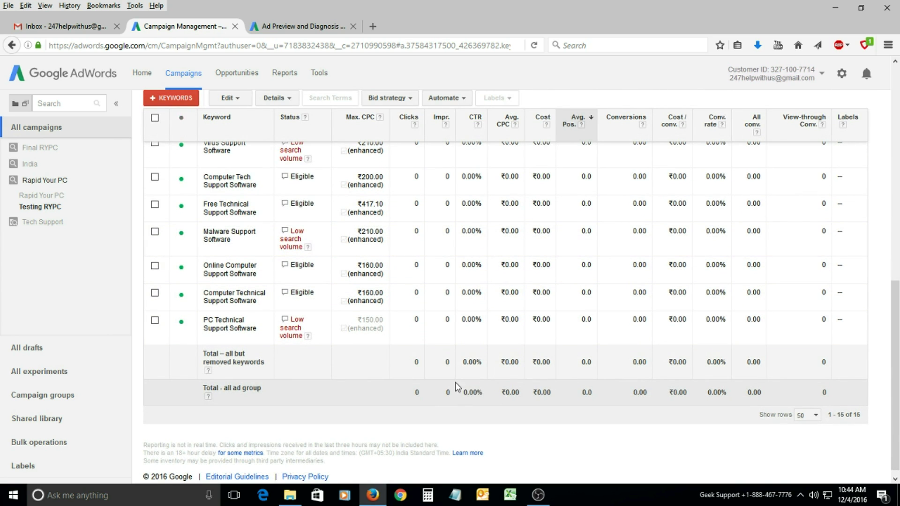
pyautogui.scroll(5, 450, 375)
pyautogui.scroll(-2, 279, 250)
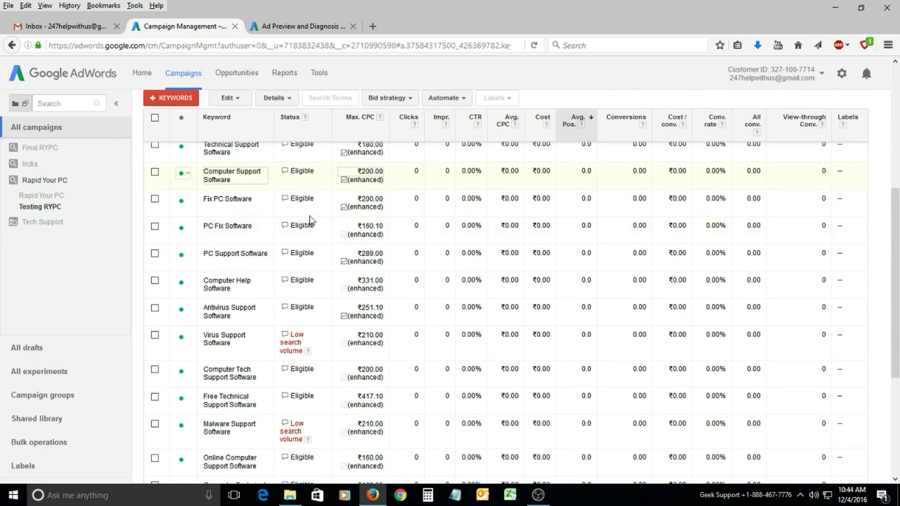
pyautogui.scroll(-3, 287, 256)
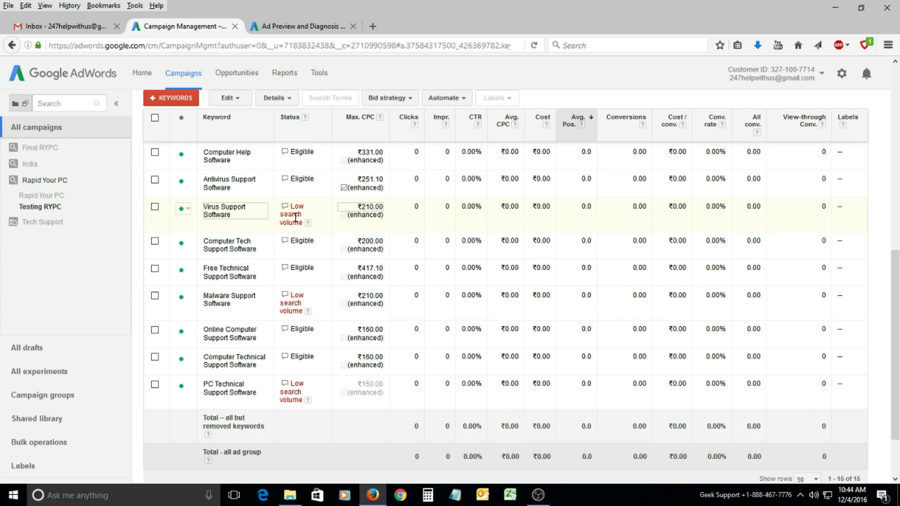
pyautogui.moveTo(296, 218)
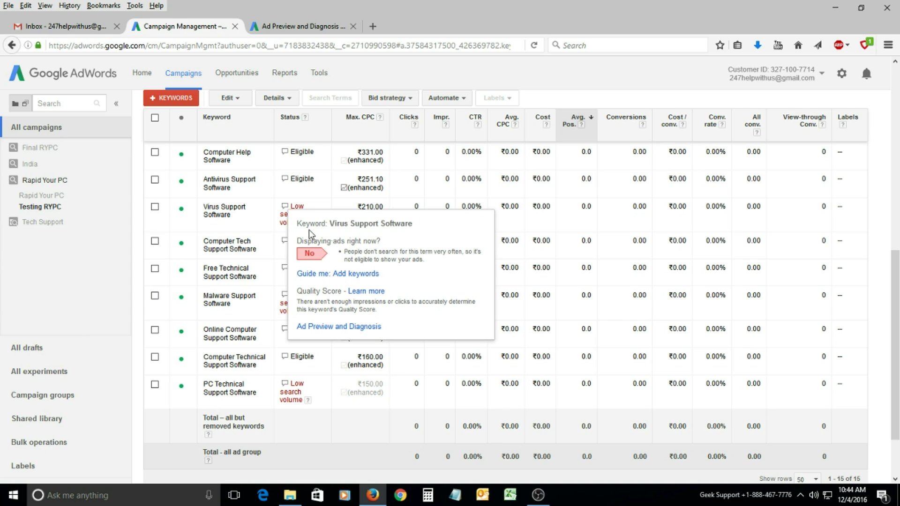
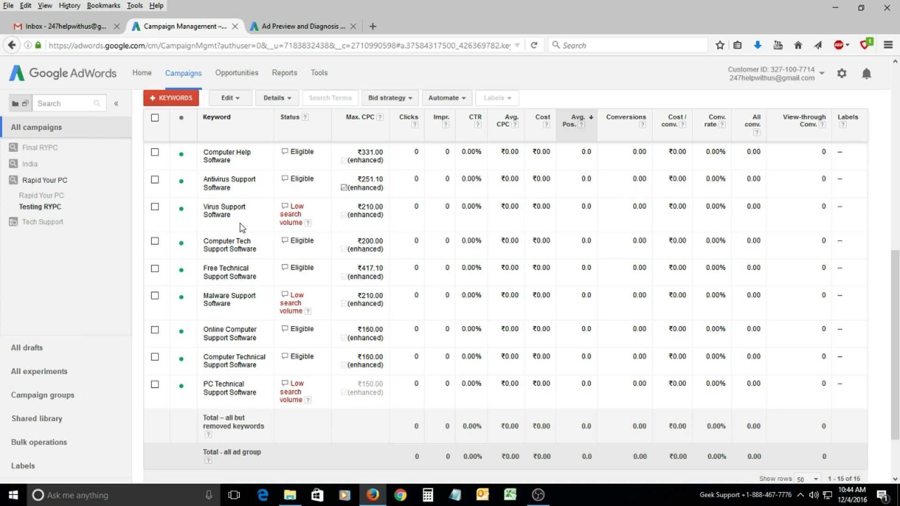
# Preview the search 'Virus Support Software' in Ad Preview.
pyautogui.click(278, 28)
pyautogui.tripleClick(237, 119)
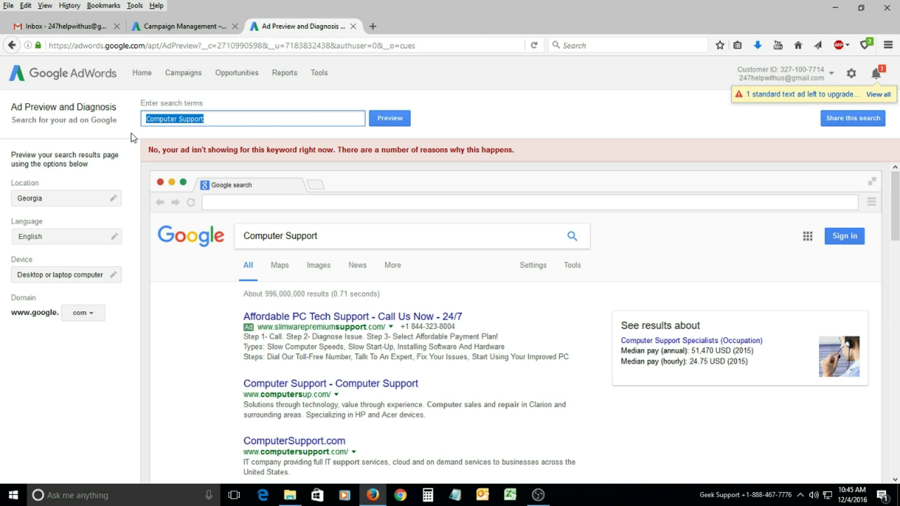
pyautogui.write('virus')
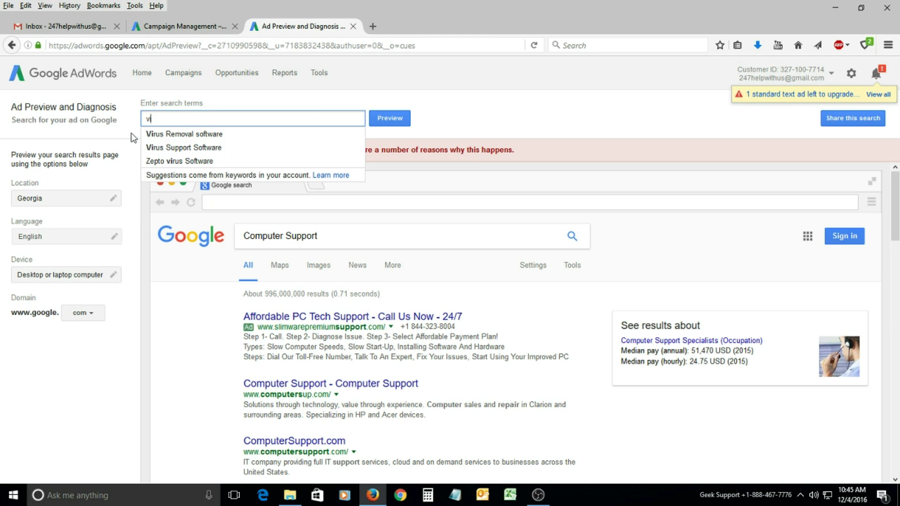
pyautogui.press('Down')
pyautogui.press('Down')
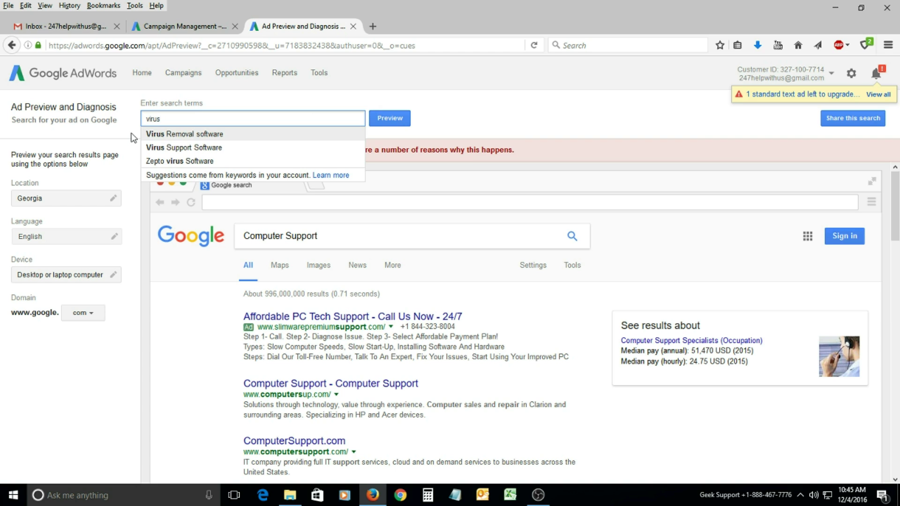
pyautogui.press('Return')
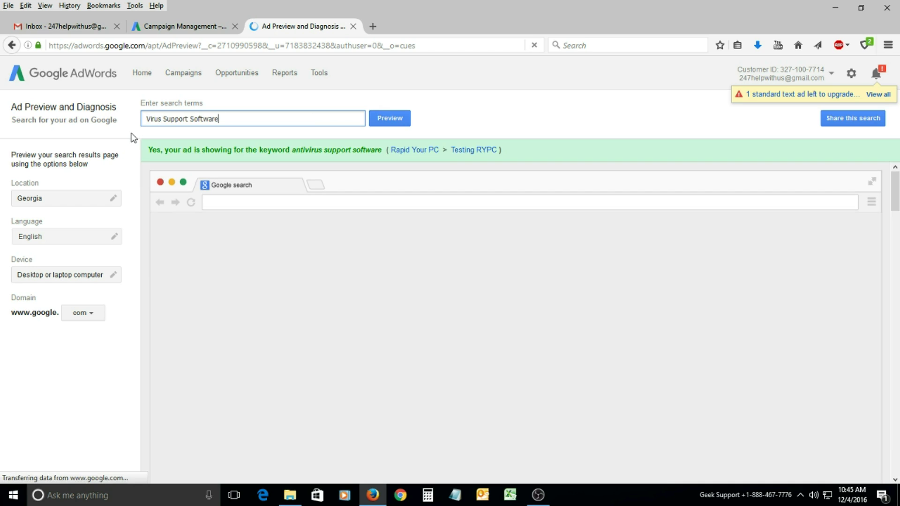
# Scroll to the RYPC ad, then trim the search term to 'Virus Support'.
pyautogui.scroll(-2, 229, 319)
pyautogui.scroll(-20, 230, 318)
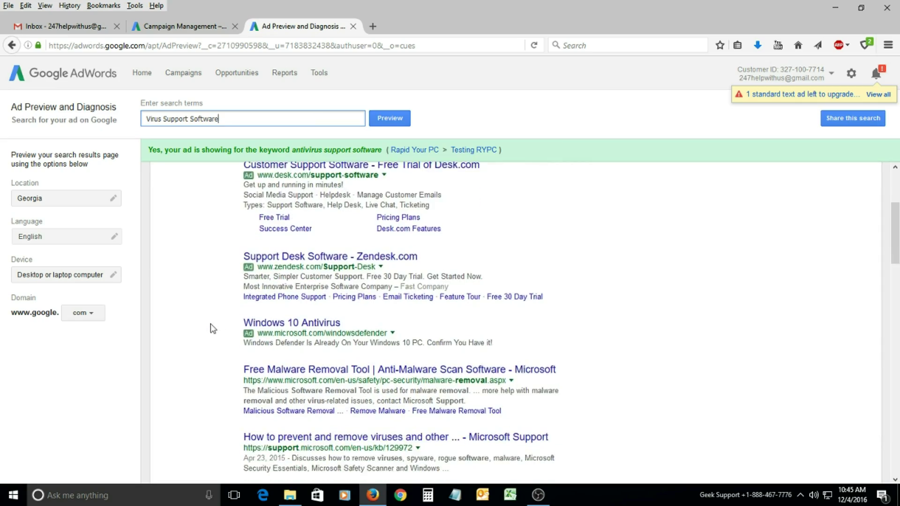
pyautogui.scroll(-18, 214, 332)
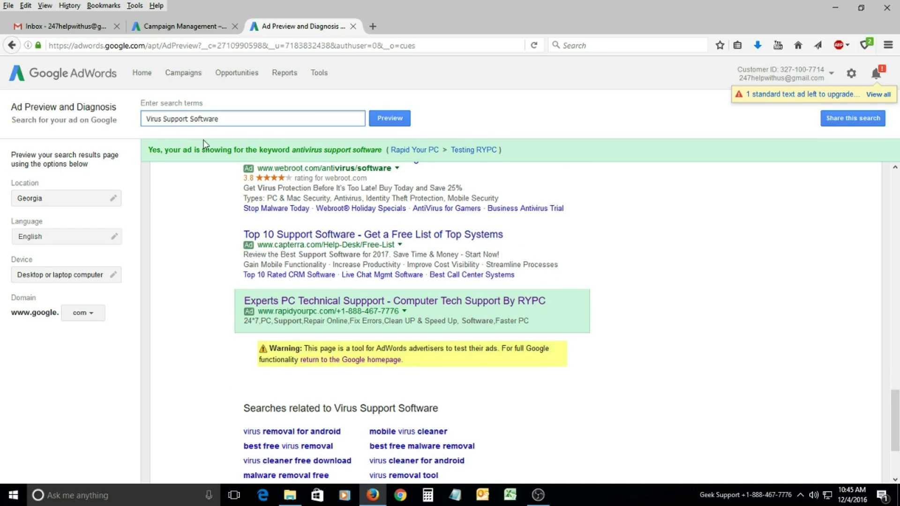
pyautogui.keyDown('shift'); pyautogui.click(235, 120); pyautogui.keyUp('shift')
pyautogui.press('BackSpace')
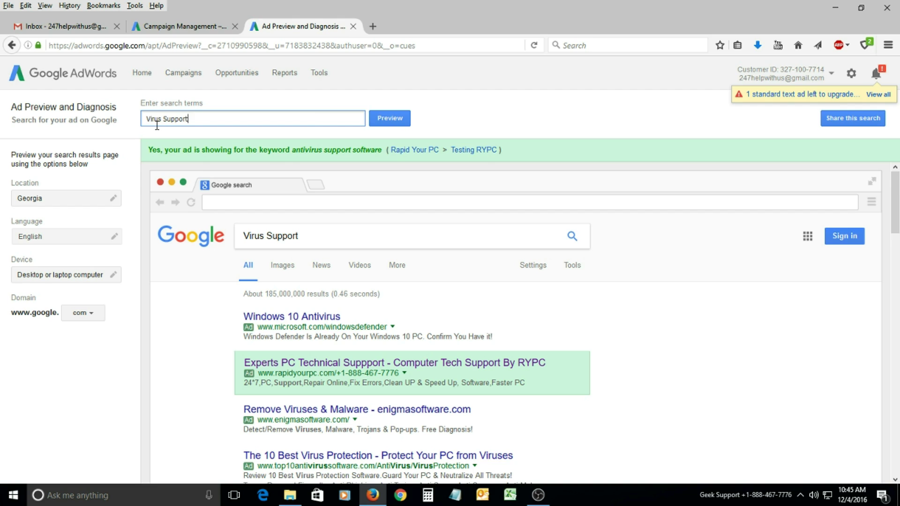
# Refresh the 'Virus Support' preview and show the location targeting options listing Georgia.
pyautogui.scroll(-2, 291, 290)
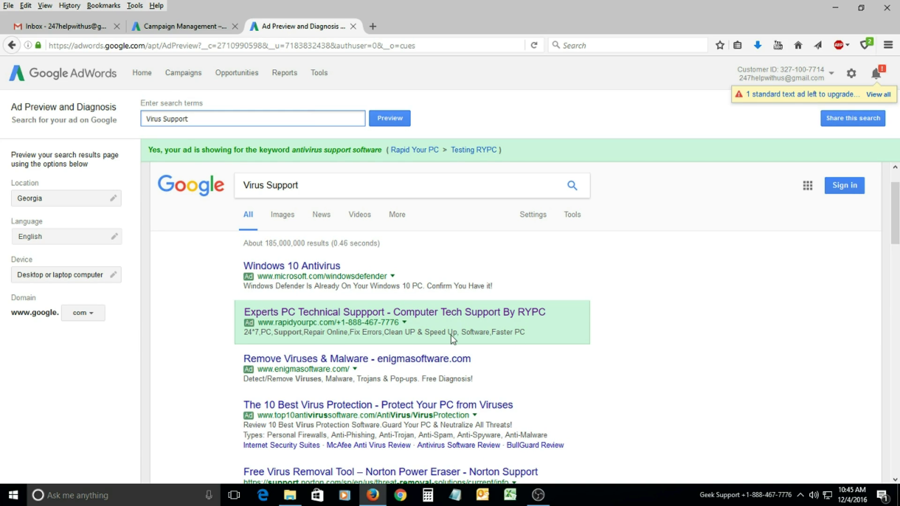
pyautogui.press('Return')
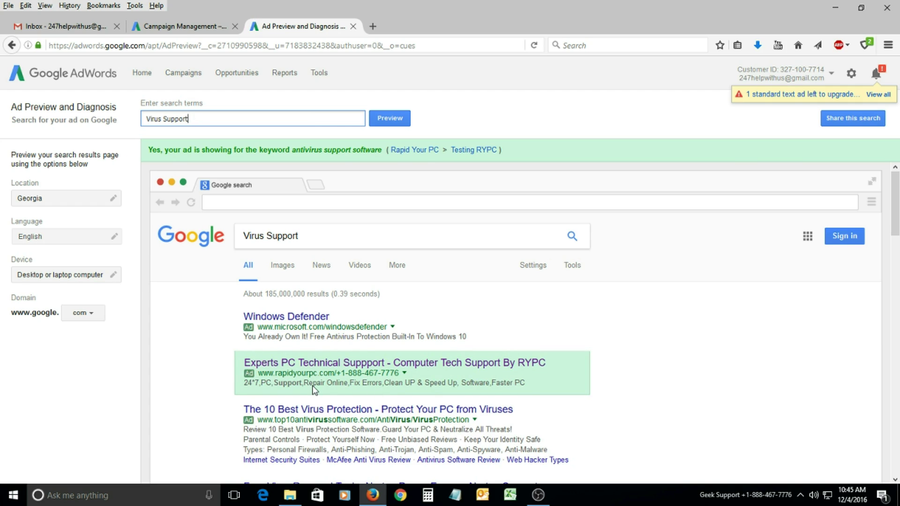
pyautogui.click(56, 197)
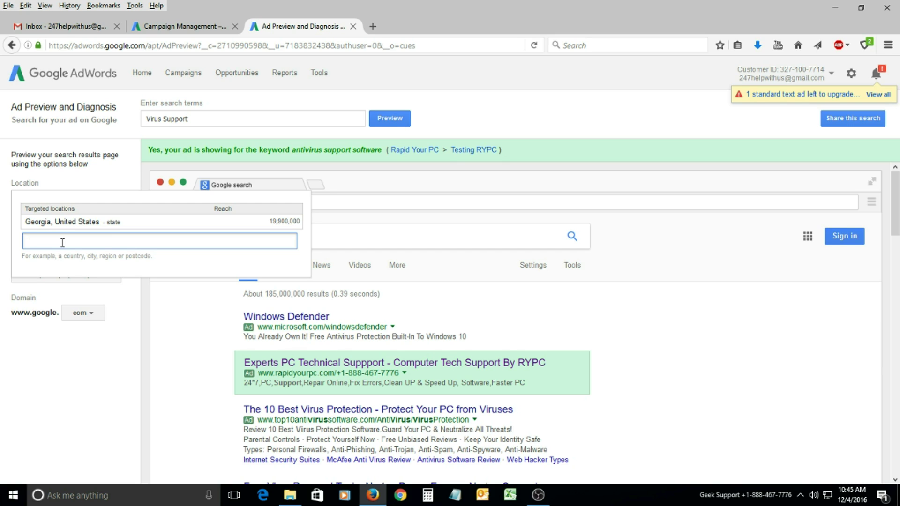
# Change the preview location to Pennsylvania and rerun the 'Virus Support' preview.
pyautogui.write('nn')
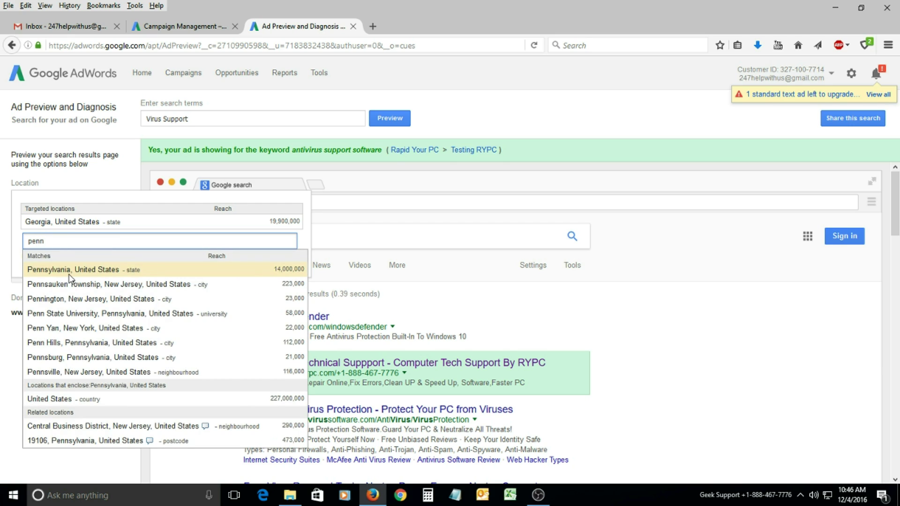
pyautogui.click(70, 272)
pyautogui.click(174, 177)
pyautogui.click(197, 123)
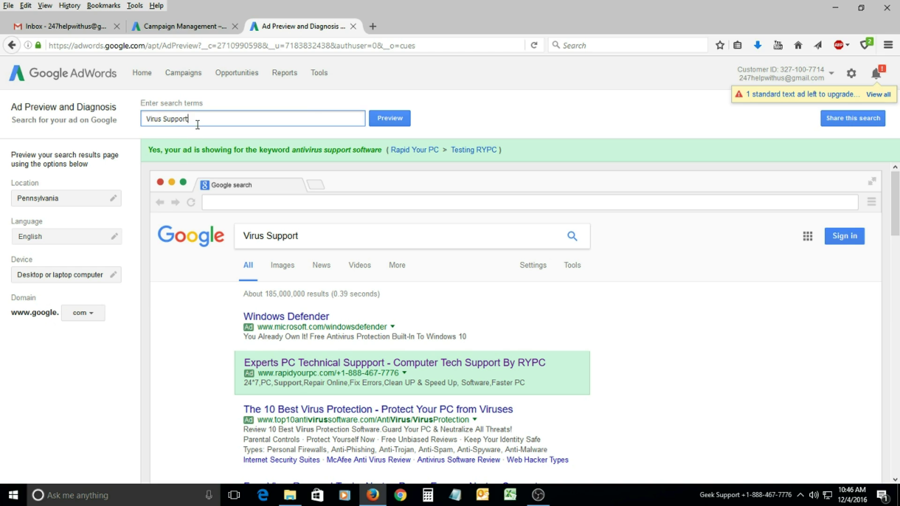
pyautogui.press('Return')
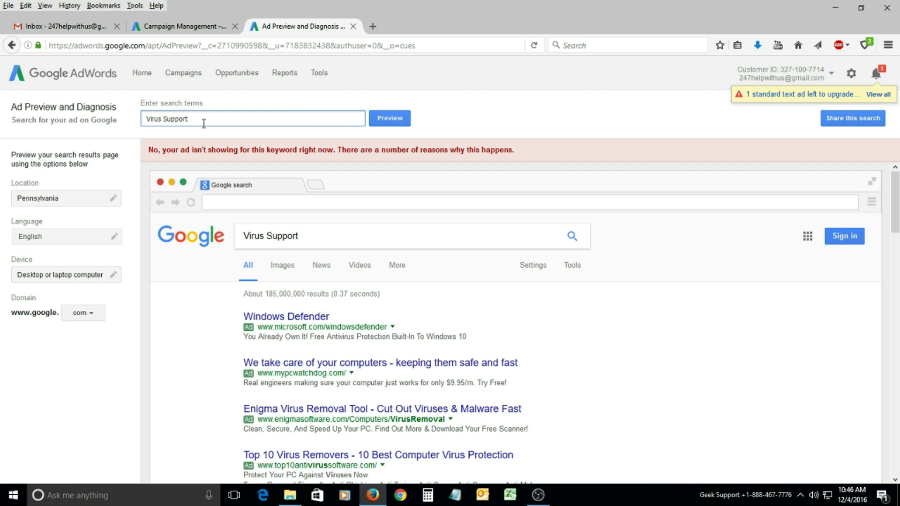
# Refresh the Pennsylvania preview, which reports the ad isn't showing, then place the cursor after 'Virus Support'.
pyautogui.press('Return')
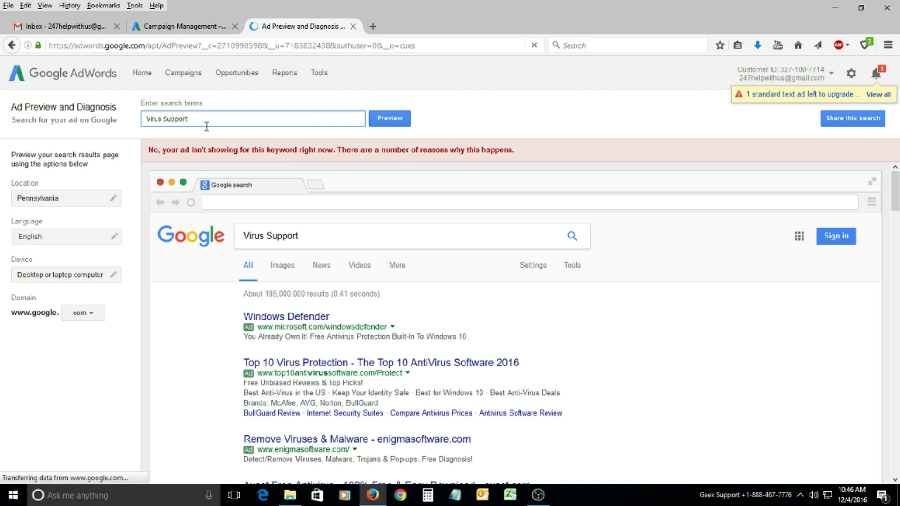
pyautogui.doubleClick(203, 121)
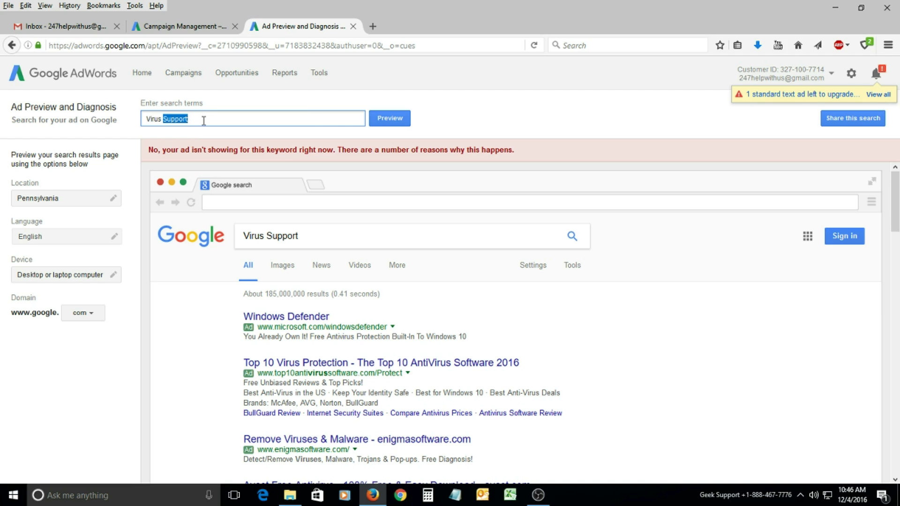
pyautogui.click(203, 120)
# Preview 'Virus Support Software' again and scroll through the results.
pyautogui.write('s')
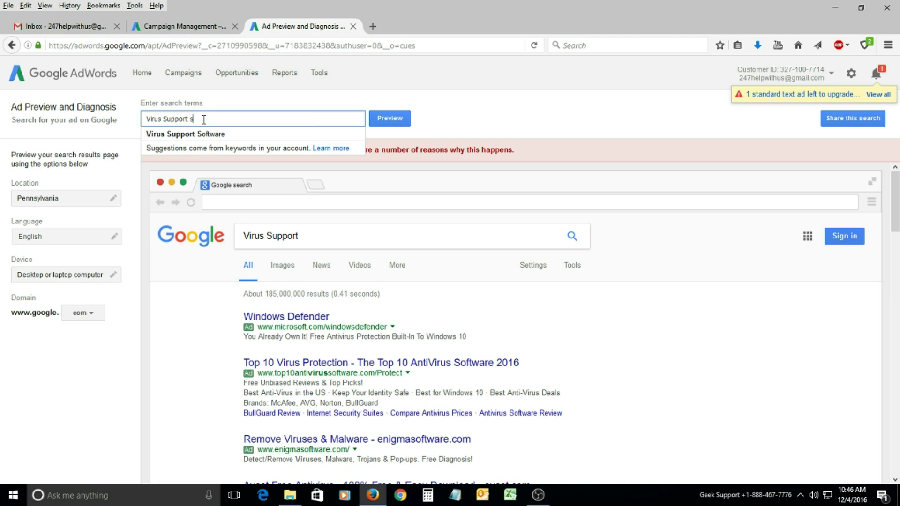
pyautogui.press('Down')
pyautogui.press('Return')
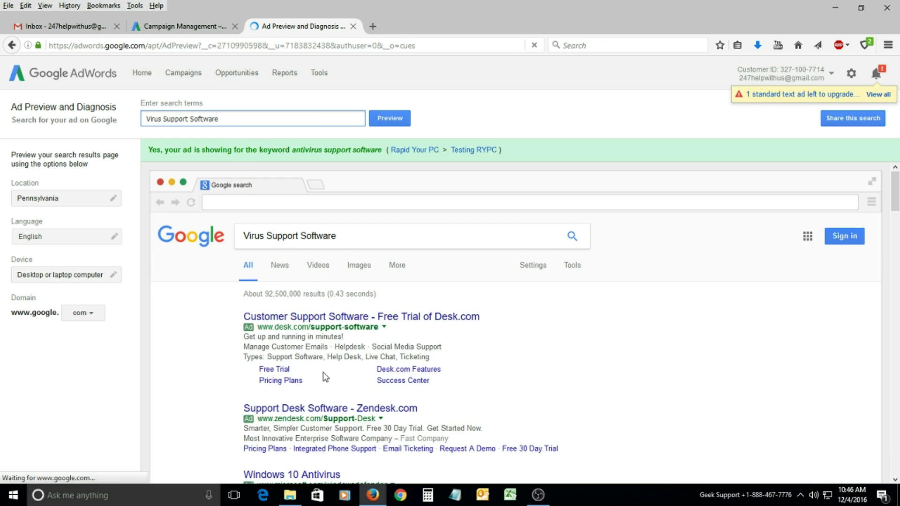
pyautogui.scroll(-2, 287, 359)
pyautogui.scroll(-3, 287, 359)
pyautogui.scroll(3, 276, 300)
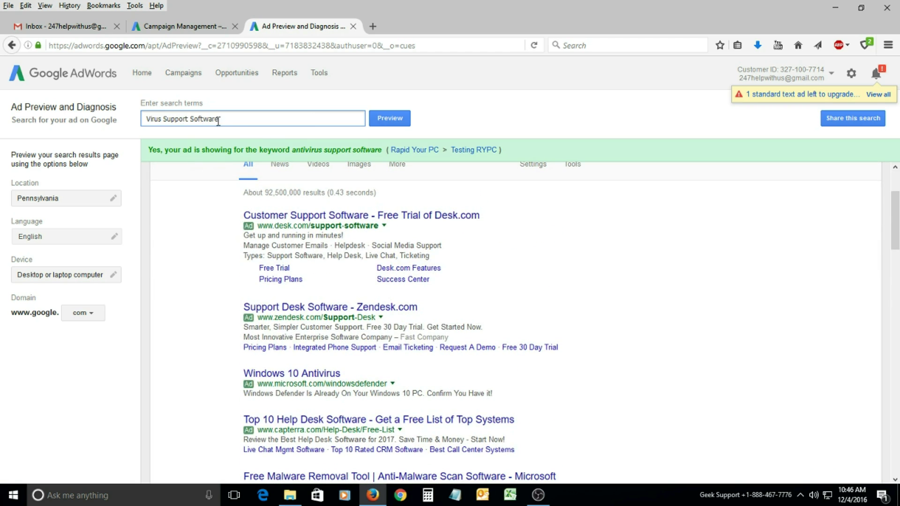
# Preview 'Virus Removal software', then the shortened term 'Virus Removal'.
pyautogui.moveTo(218, 122); pyautogui.dragTo(64, 135)
pyautogui.write('virus ')
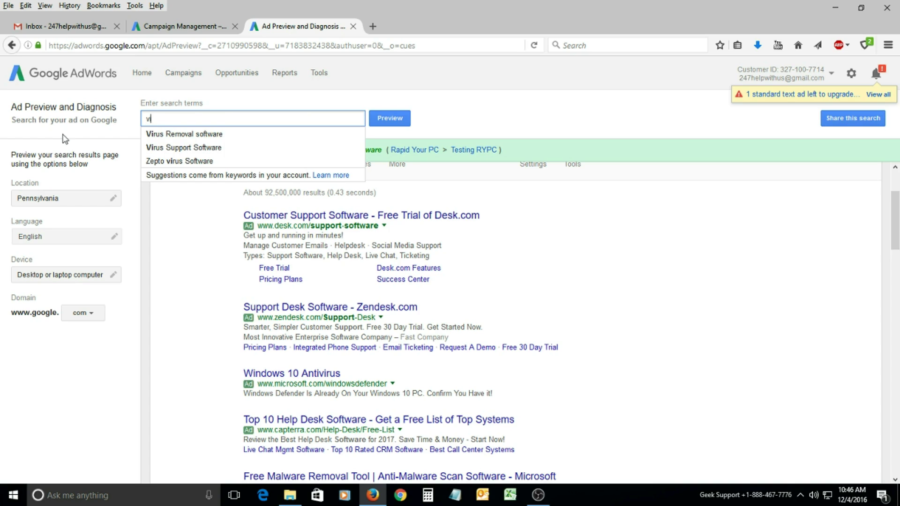
pyautogui.write('remo')
pyautogui.press('Down')
pyautogui.press('Return')
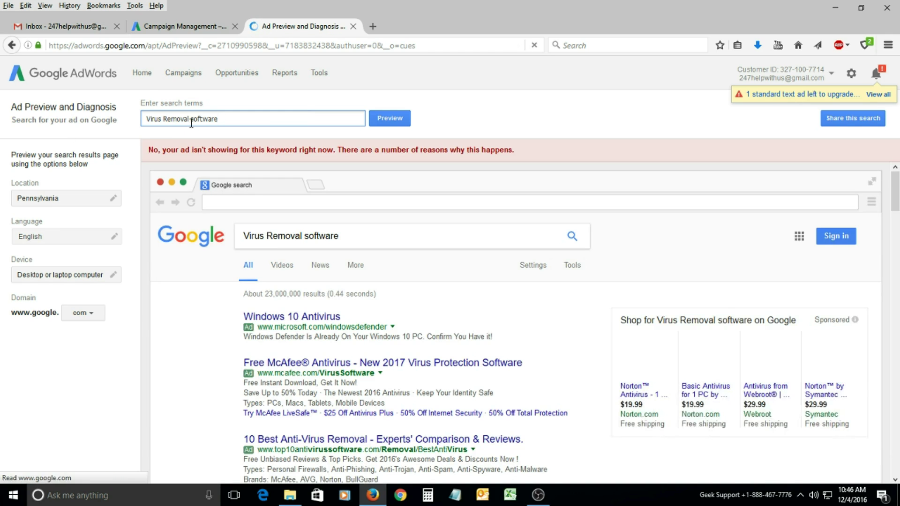
pyautogui.moveTo(191, 123); pyautogui.dragTo(301, 121)
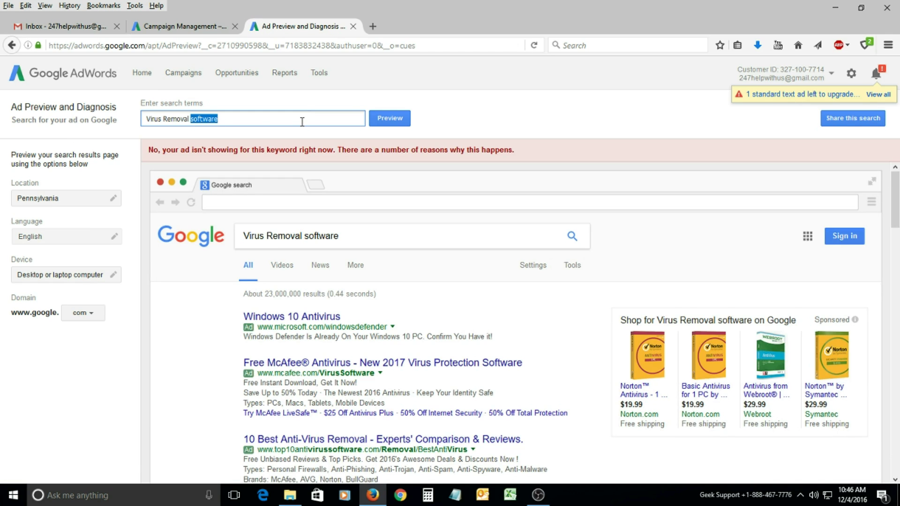
pyautogui.press('BackSpace')
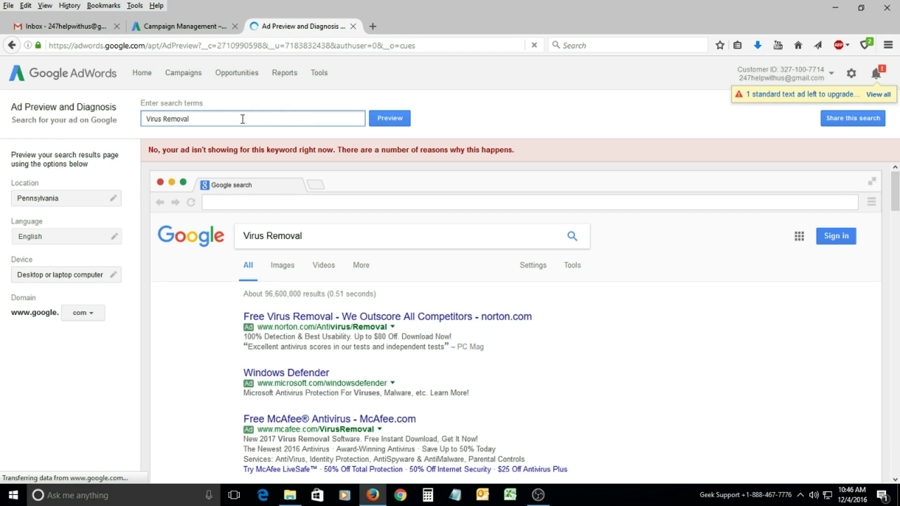
pyautogui.press('Return')
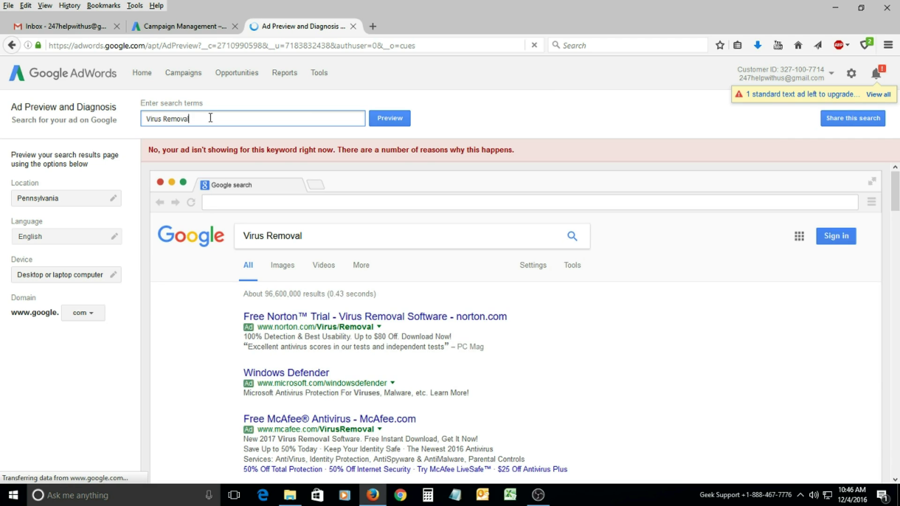
# Preview 'Technical Support Software' and scroll through the sponsored results.
pyautogui.moveTo(210, 118); pyautogui.dragTo(135, 126)
pyautogui.write('tech')
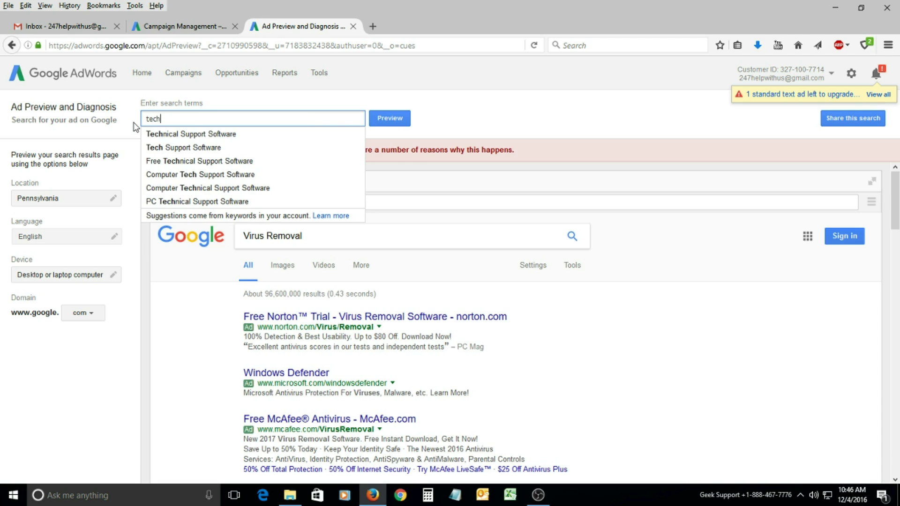
pyautogui.press('Down')
pyautogui.press('Return')
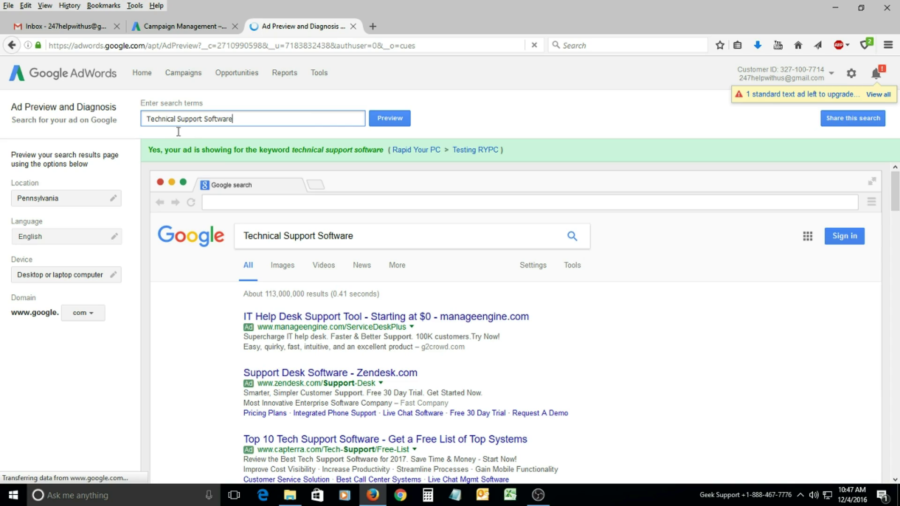
pyautogui.scroll(-5, 261, 339)
pyautogui.scroll(-7, 260, 339)
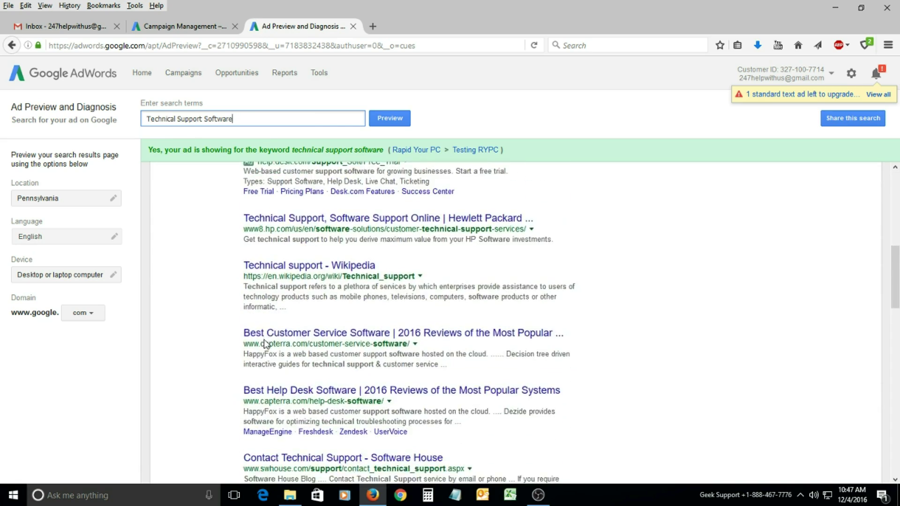
pyautogui.scroll(-5, 406, 427)
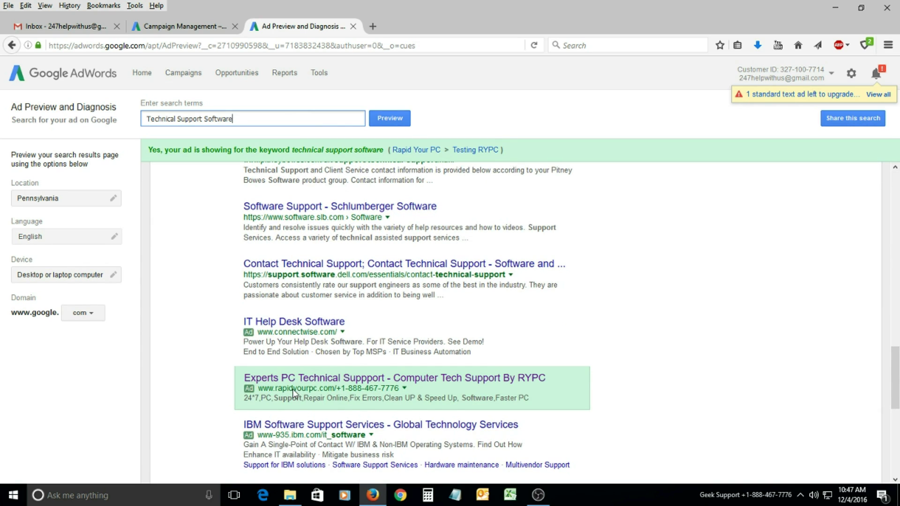
pyautogui.scroll(8, 201, 291)
# Preview 'Technical Support', with Rapid Your PC as the first sponsored result, then return to campaign management.
pyautogui.keyDown('shift'); pyautogui.click(291, 119); pyautogui.keyUp('shift')
pyautogui.press('BackSpace')
pyautogui.press('Return')
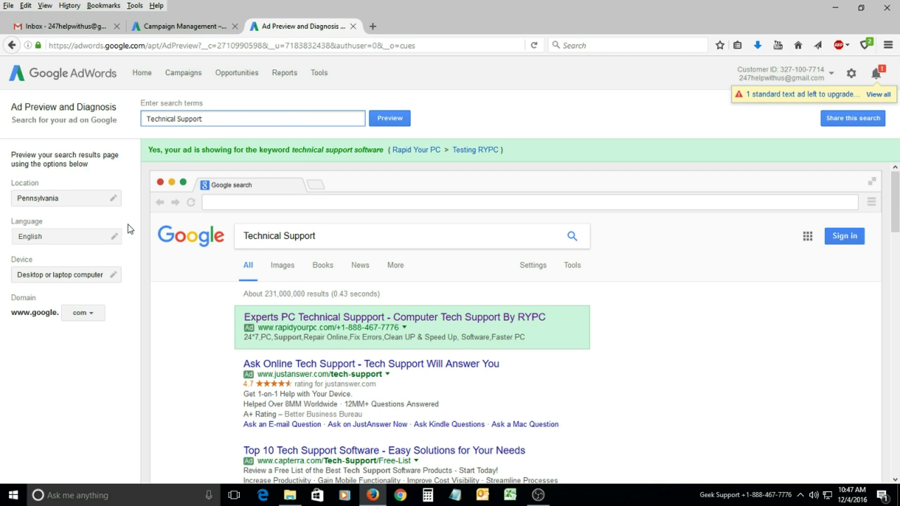
pyautogui.scroll(-1, 207, 302)
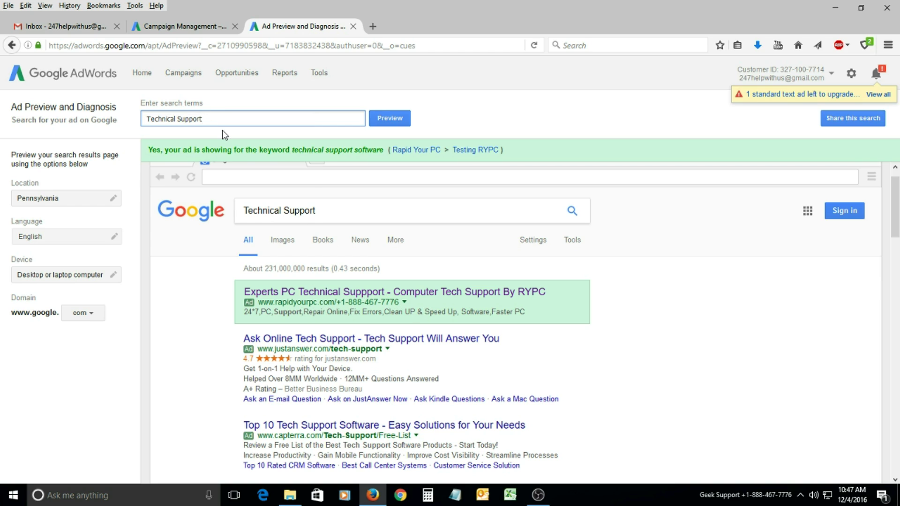
pyautogui.press('Return')
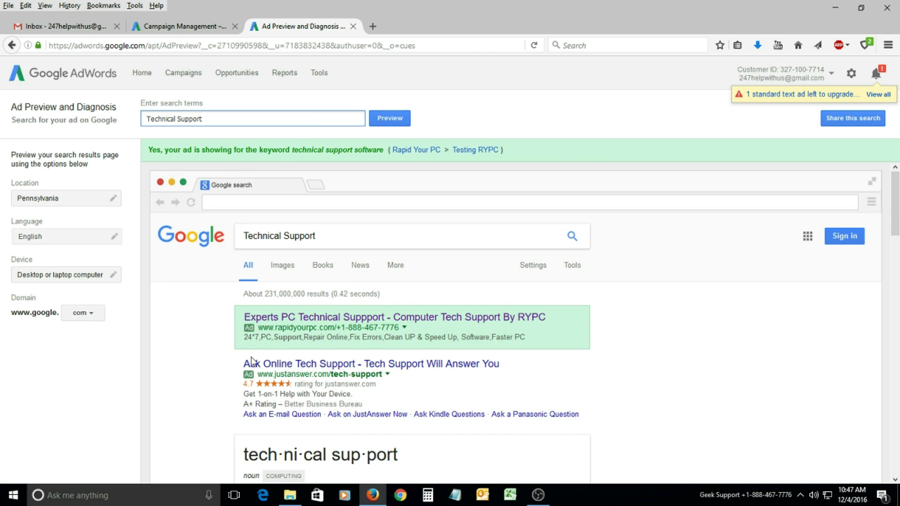
pyautogui.scroll(-2, 183, 349)
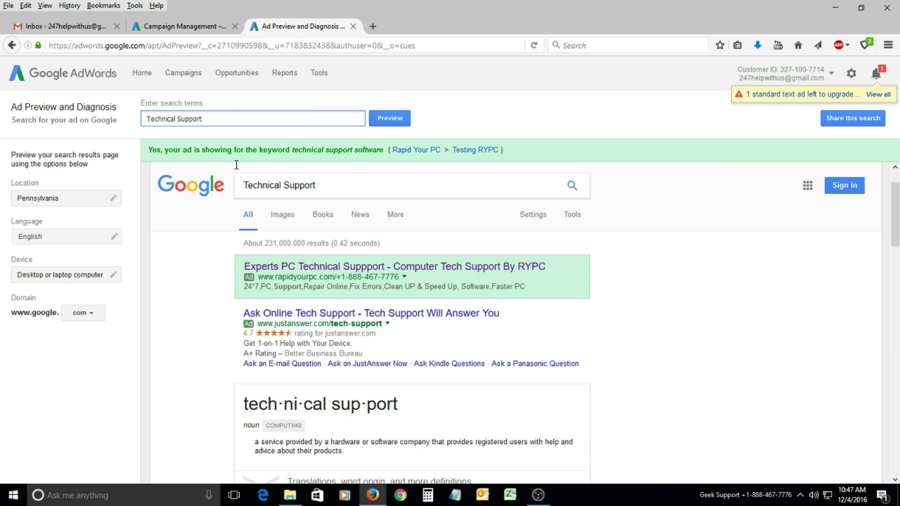
pyautogui.click(176, 29)
pyautogui.scroll(3, 426, 302)
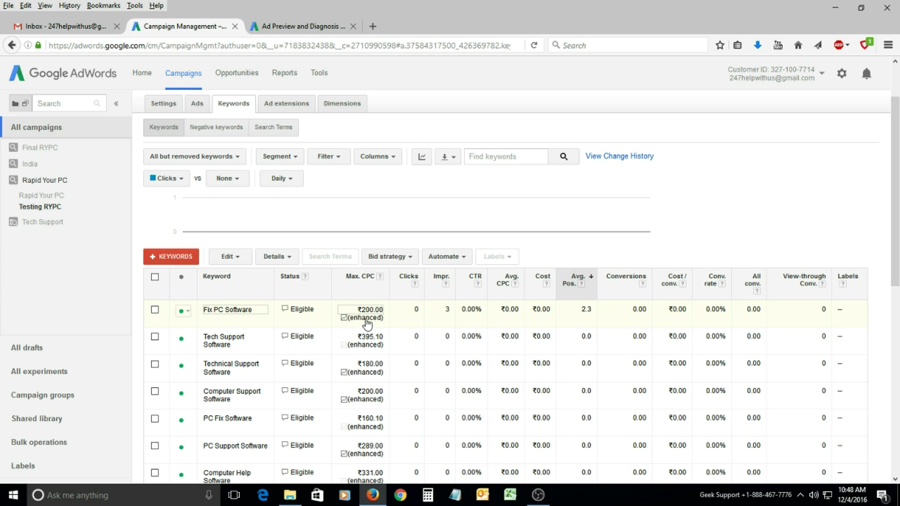
pyautogui.scroll(-3, 451, 319)
pyautogui.scroll(-10, 448, 323)
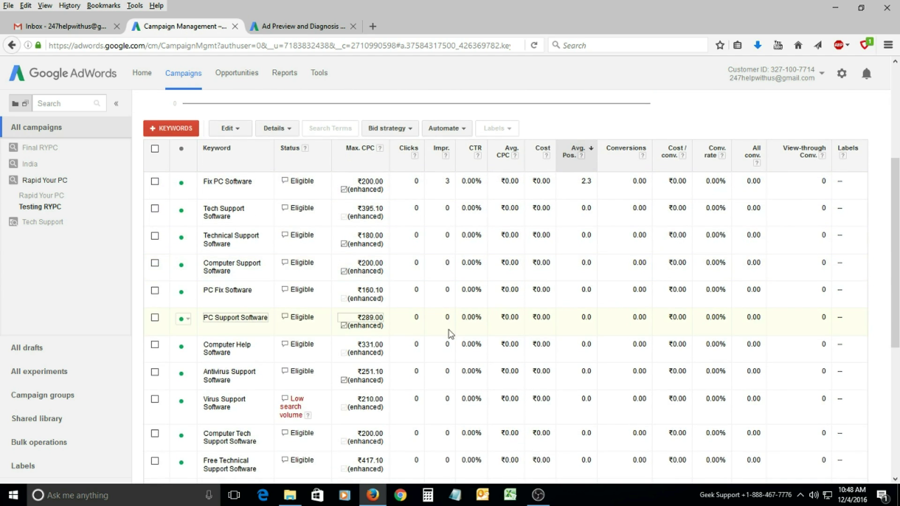
pyautogui.scroll(-3, 447, 370)
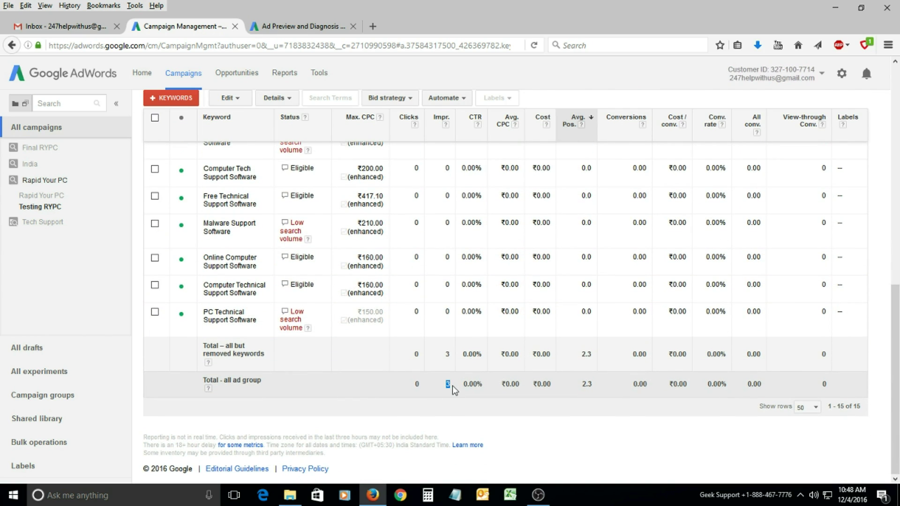
pyautogui.scroll(5, 446, 338)
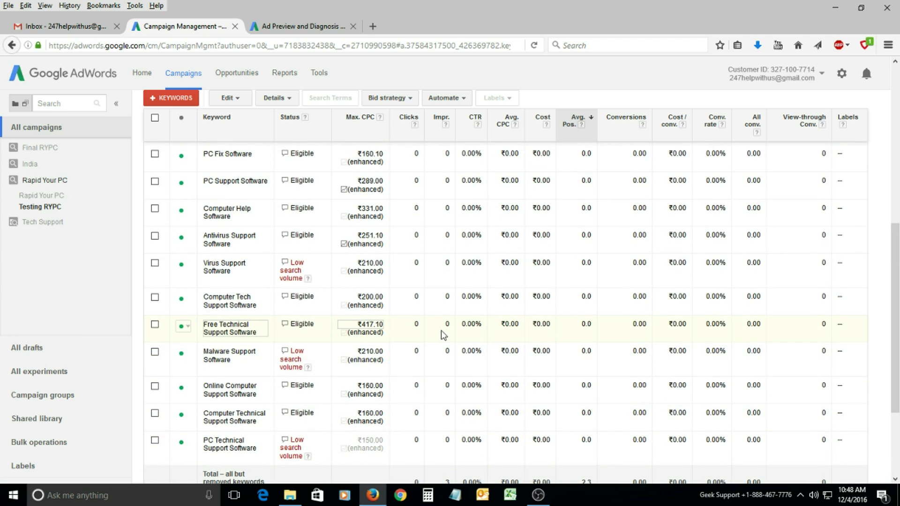
pyautogui.scroll(4, 443, 334)
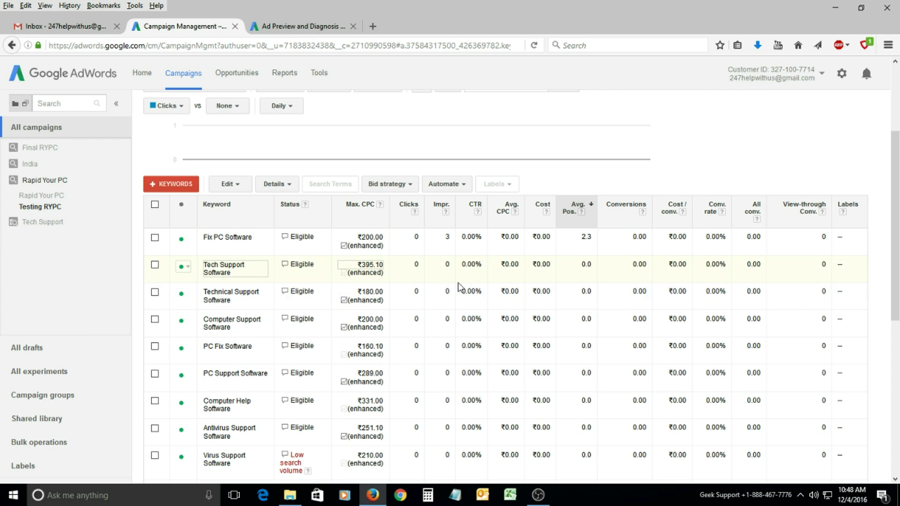
pyautogui.scroll(3, 457, 282)
pyautogui.click(297, 26)
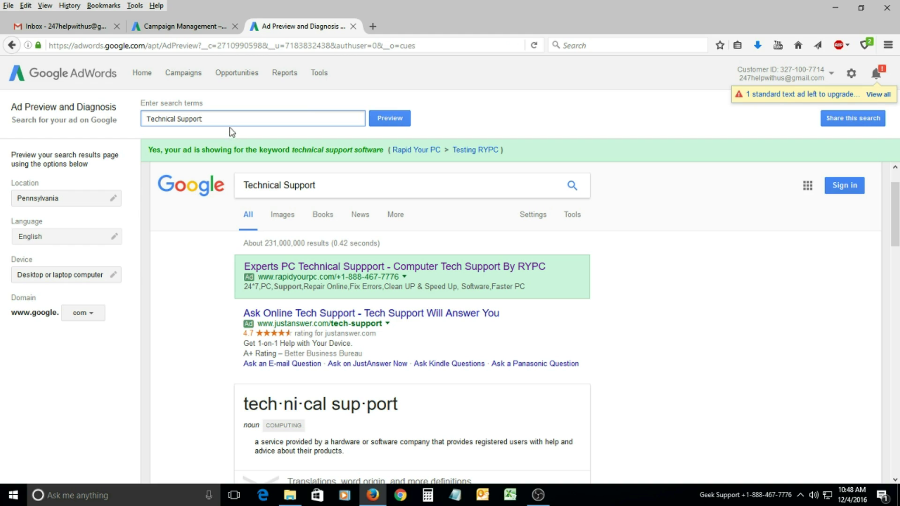
# Rerun the 'Technical Support' preview several times, ending on the Testing RYPC keywords page.
pyautogui.press('Return')
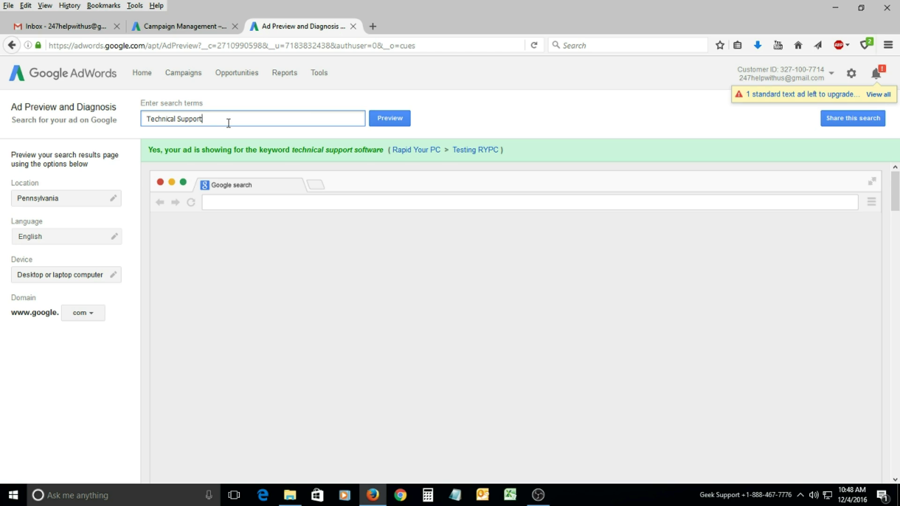
pyautogui.click(183, 26)
pyautogui.click(307, 29)
pyautogui.click(209, 26)
pyautogui.click(281, 26)
pyautogui.press('Return')
pyautogui.click(187, 30)
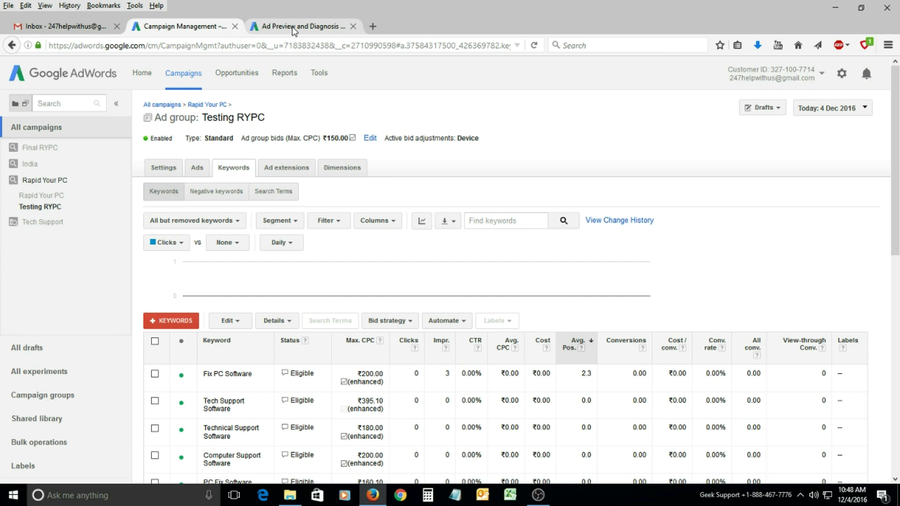
pyautogui.click(294, 29)
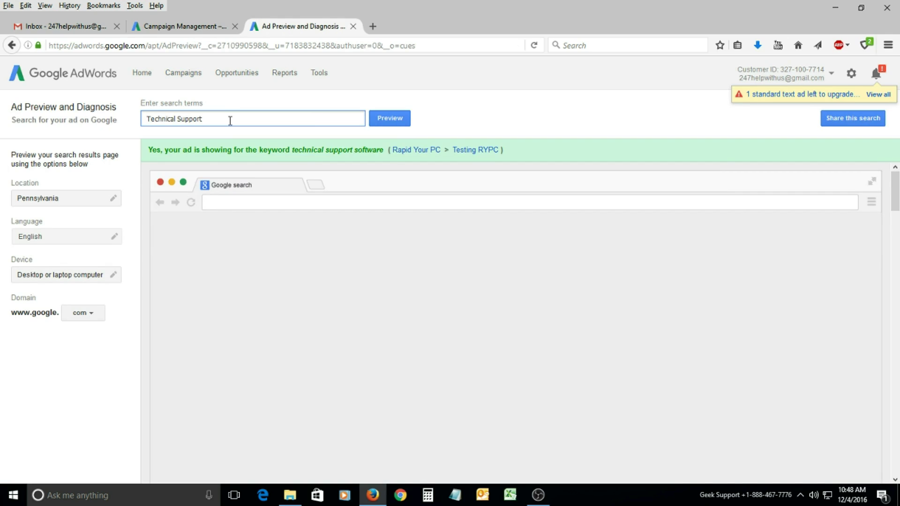
pyautogui.press('Return')
pyautogui.click(199, 27)
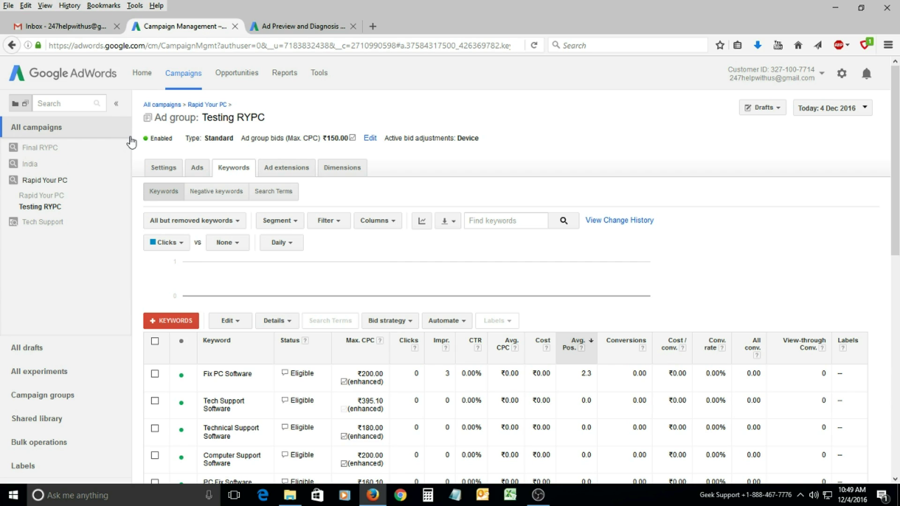
# Set the Rapid Your PC campaign's status from Enabled to Paused.
pyautogui.click(36, 149)
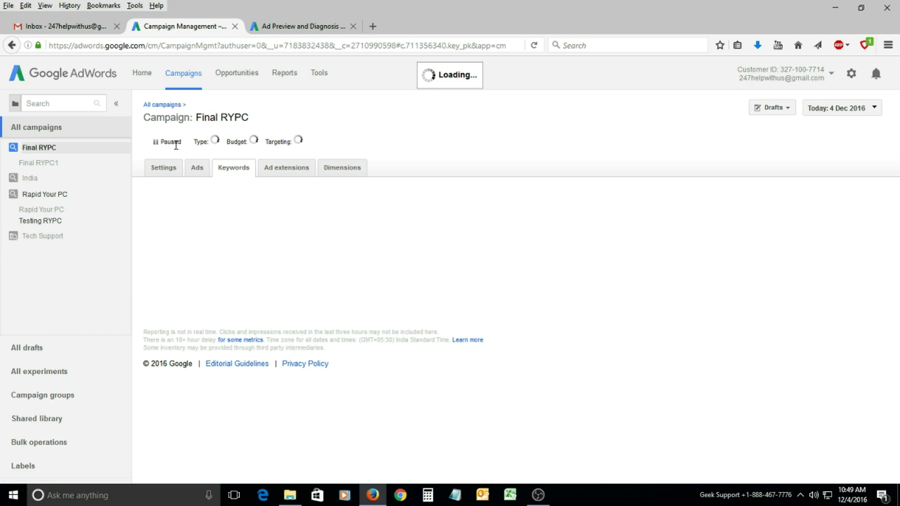
pyautogui.click(38, 195)
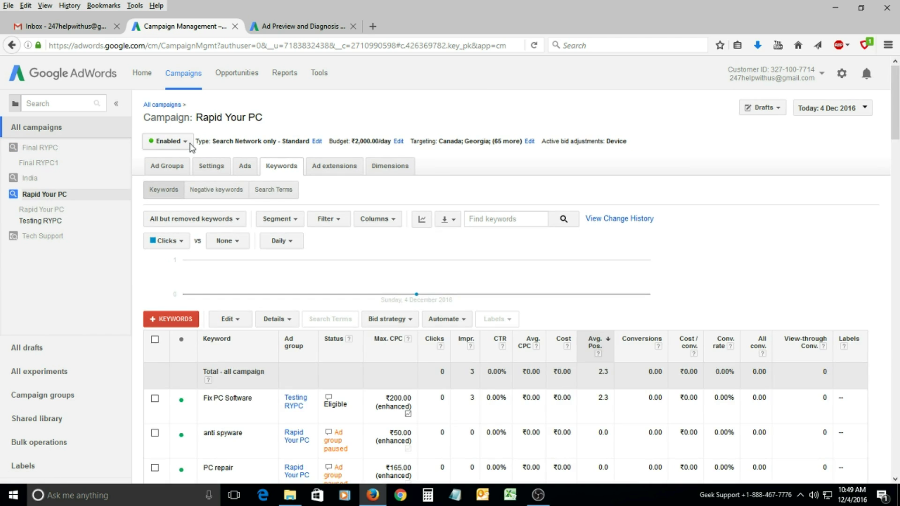
pyautogui.click(187, 142)
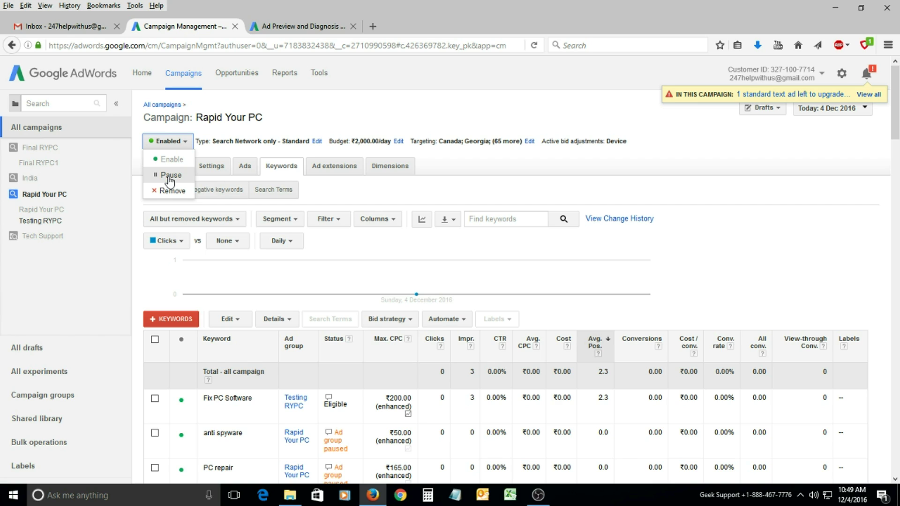
pyautogui.click(169, 177)
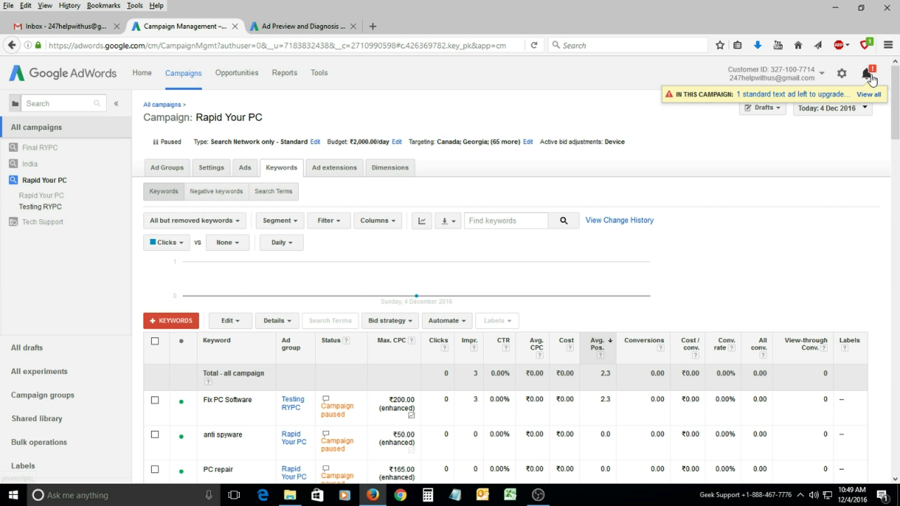
# Dismiss the text ad upgrade notice and check the Tech Support campaign's paused keyword status.
pyautogui.click(869, 95)
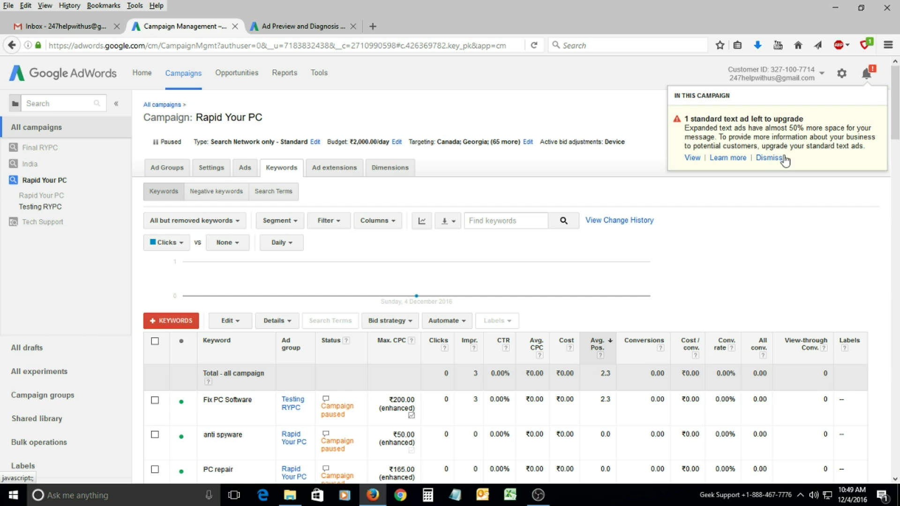
pyautogui.click(769, 158)
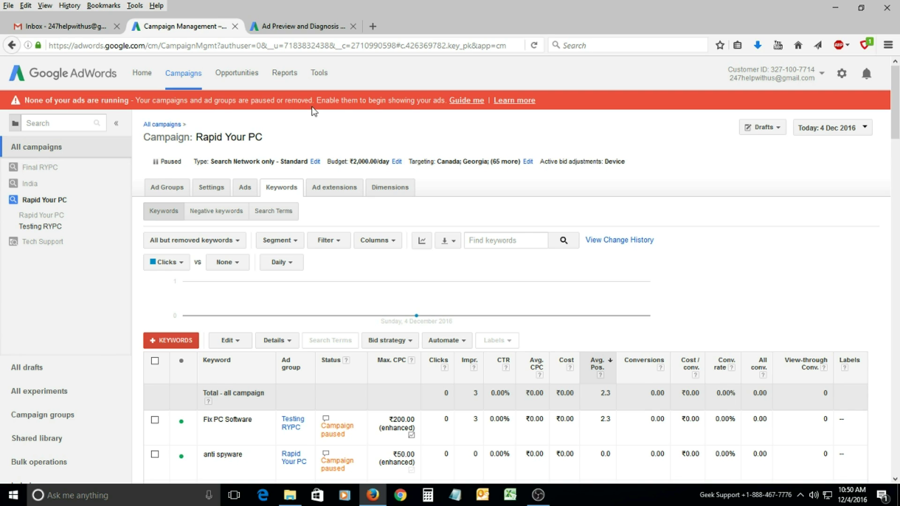
pyautogui.click(42, 242)
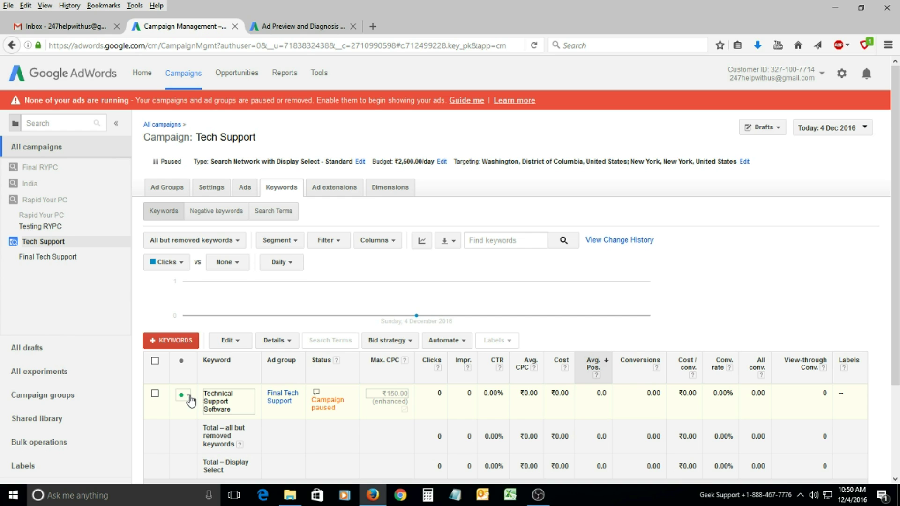
pyautogui.click(189, 397)
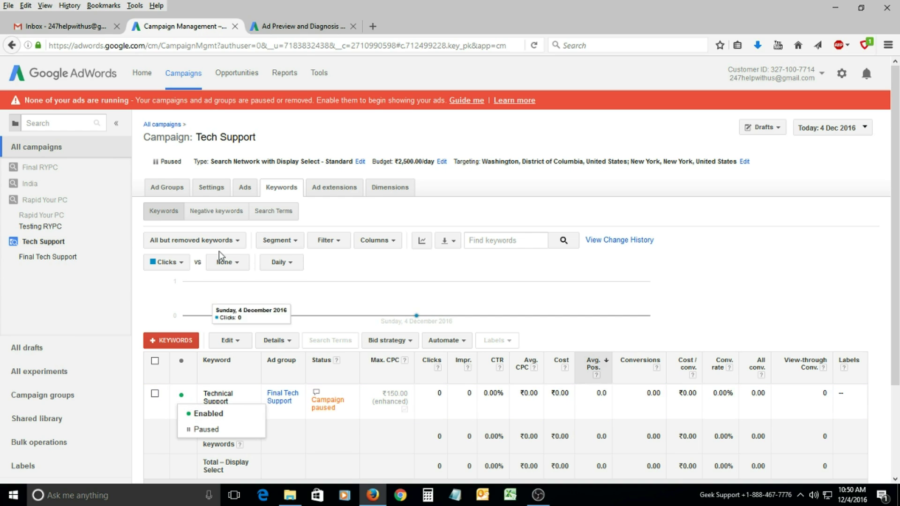